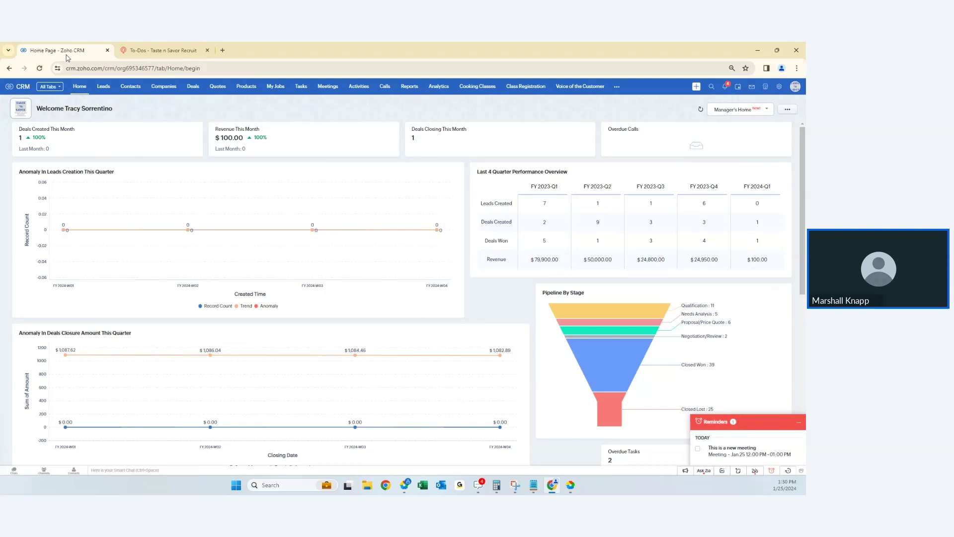
- Open the Keyboard Shortcuts tab under Personal Settings in Setup
left_click(780, 87)
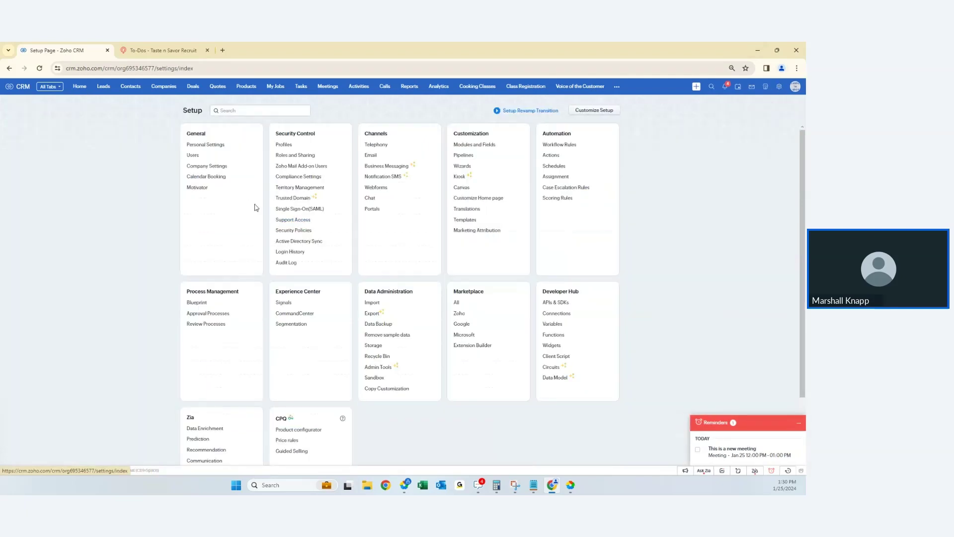
left_click(208, 145)
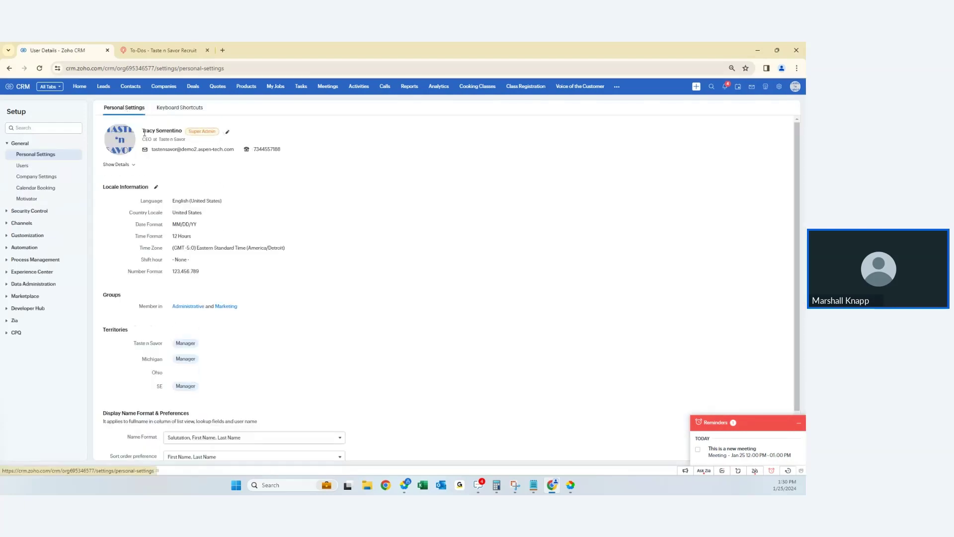
left_click(184, 108)
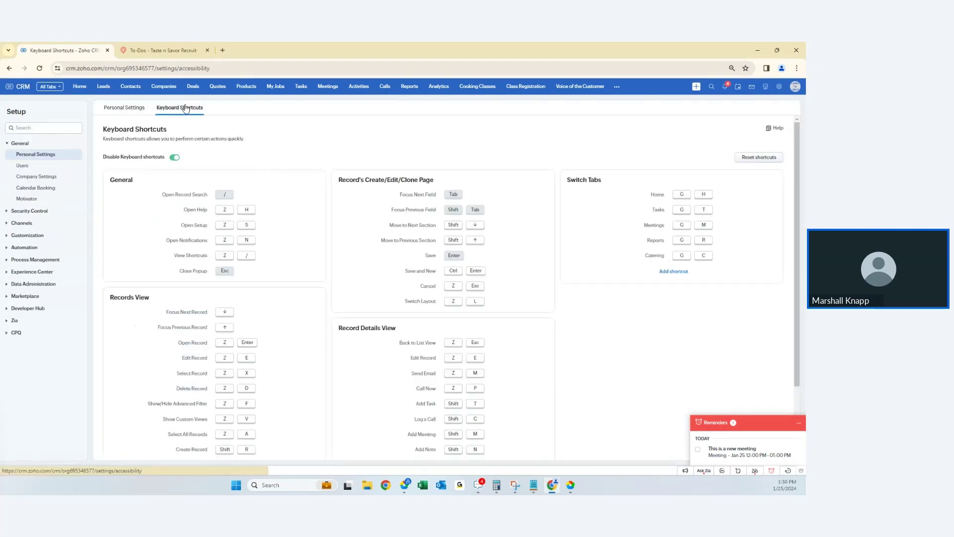
left_click(142, 108)
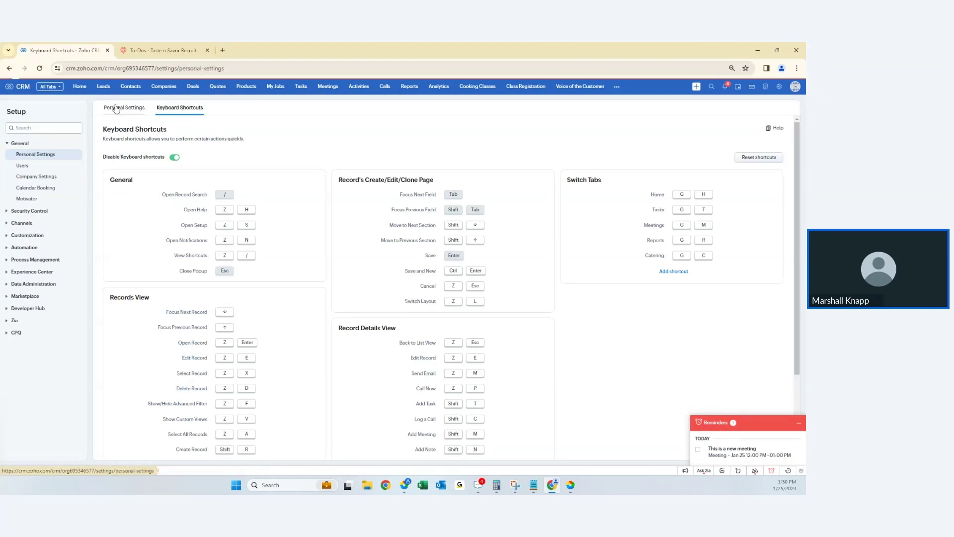
left_click(196, 112)
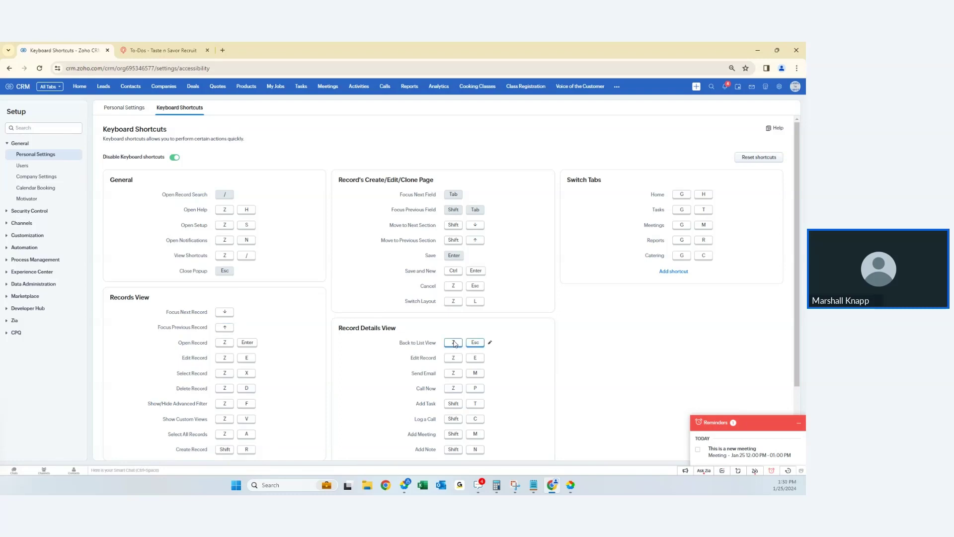
- Scroll through the shortcut list, including the Switch Tabs shortcuts for Catering, Home, Tasks, Meetings and Reports
scroll(618, 350, "down", 3)
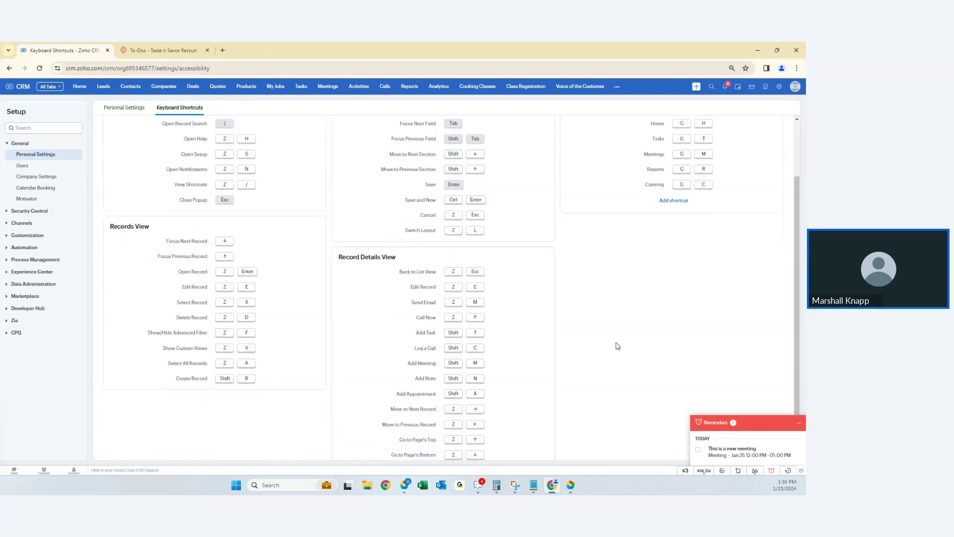
scroll(605, 349, "up", 3)
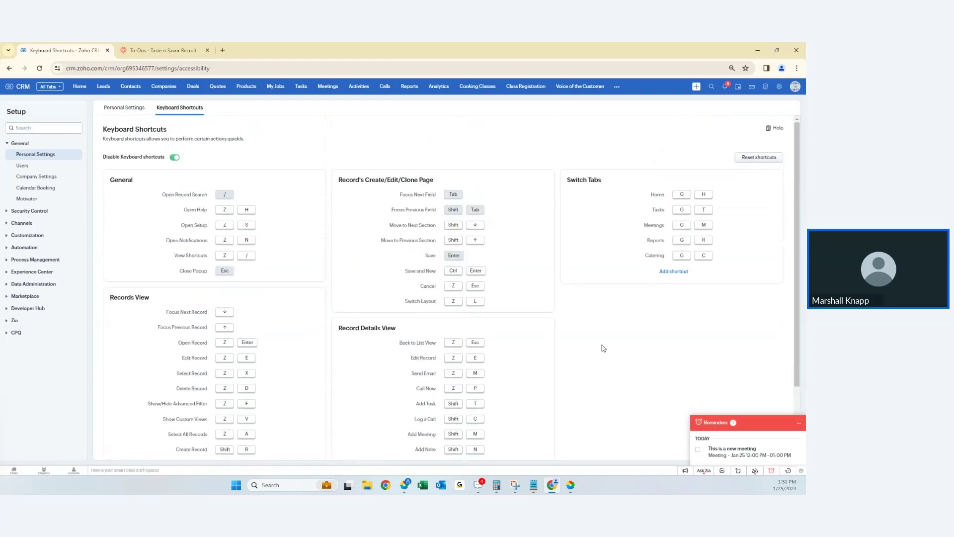
scroll(603, 348, "down", 3)
scroll(603, 348, "up", 3)
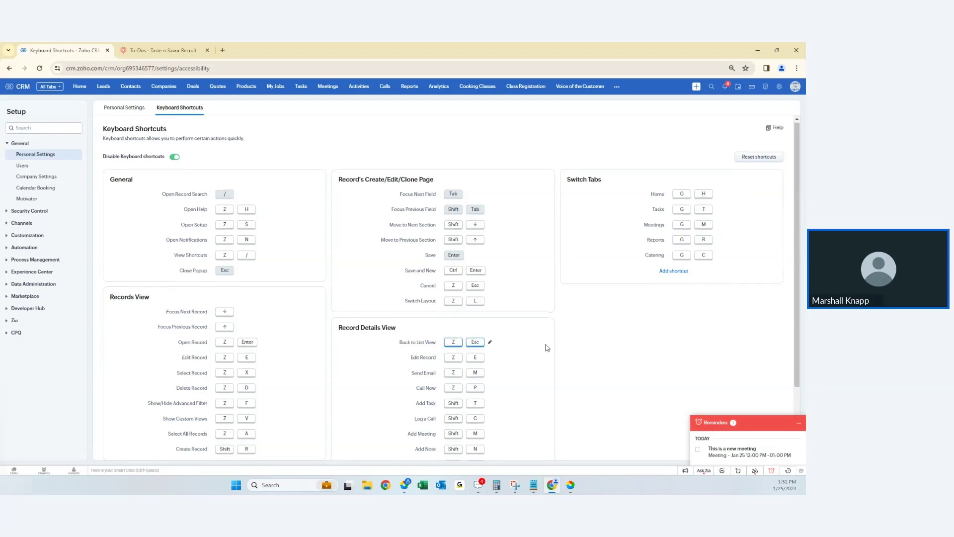
scroll(548, 346, "down", 2)
scroll(617, 323, "up", 2)
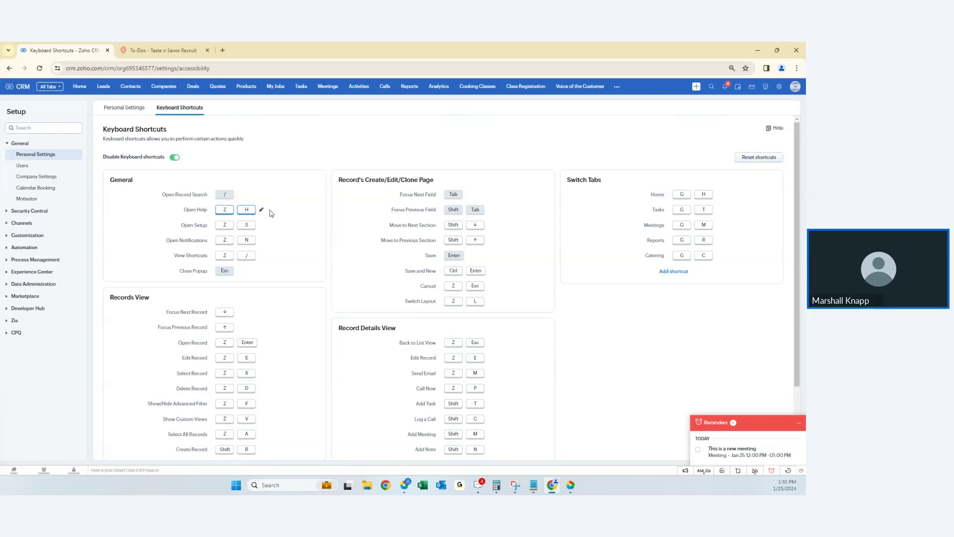
scroll(270, 213, "down", 2)
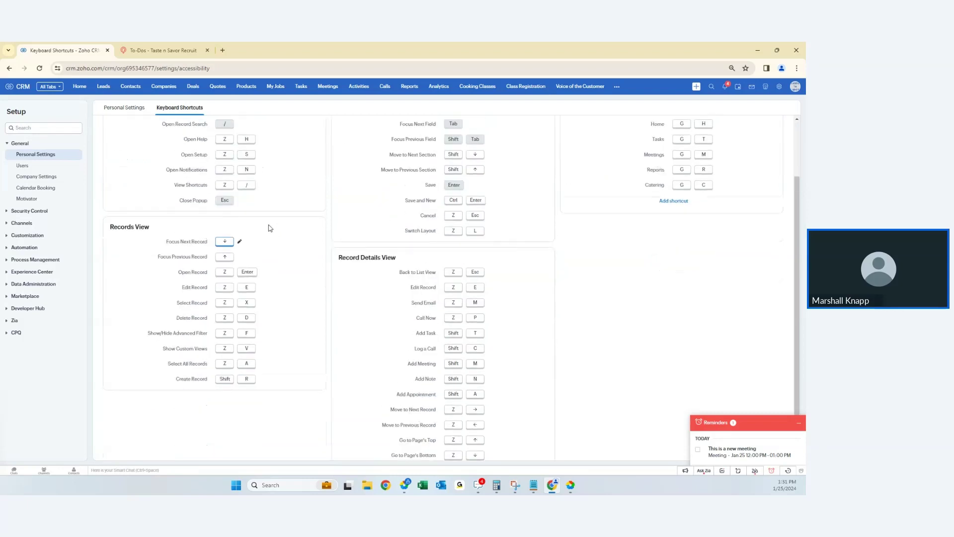
scroll(270, 227, "up", 2)
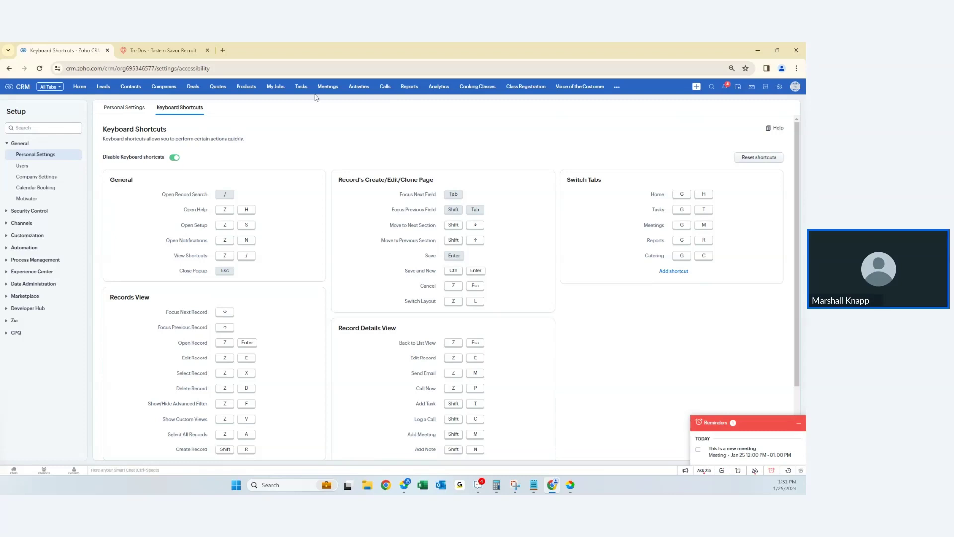
- Visit Class Registration, go back Home with Alt+Left, then open the Leads list (82 records)
left_click(528, 93)
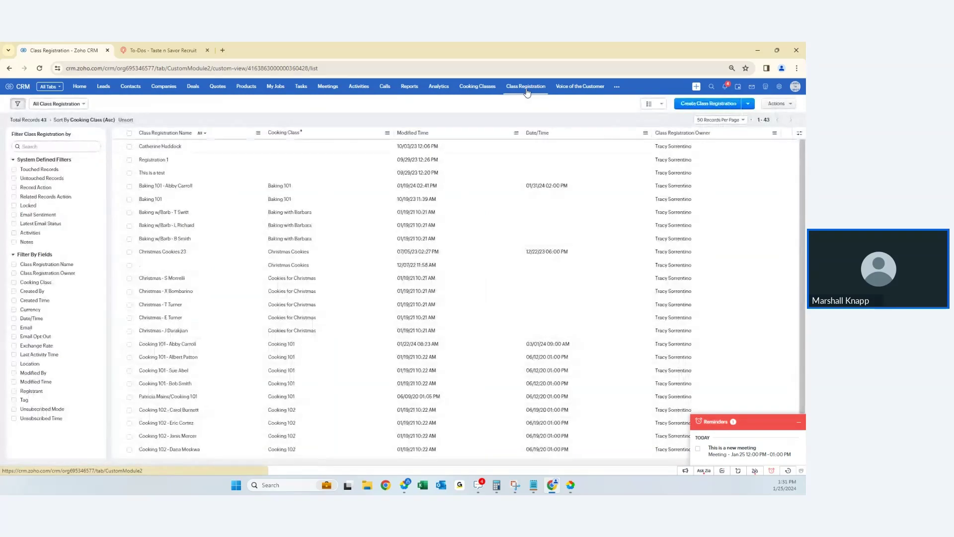
key("alt+Left")
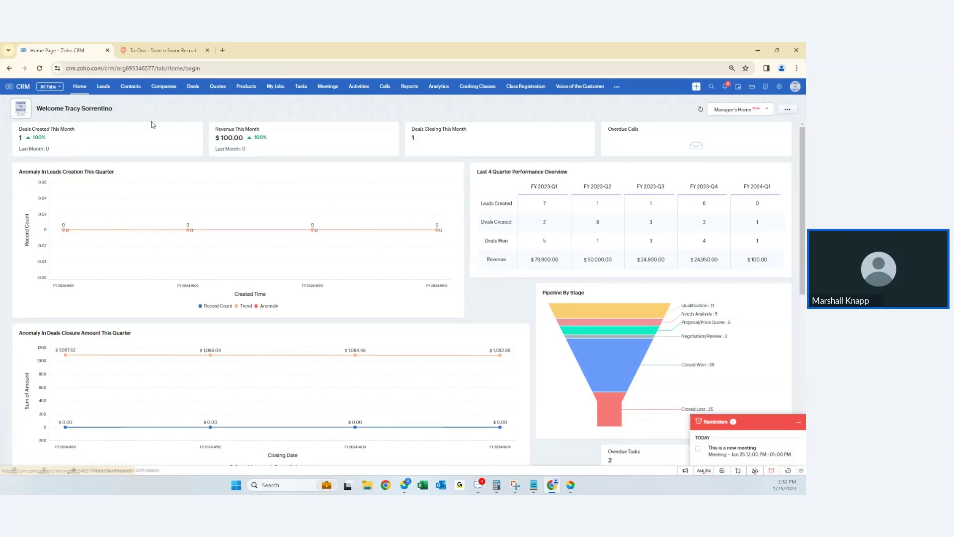
left_click(110, 89)
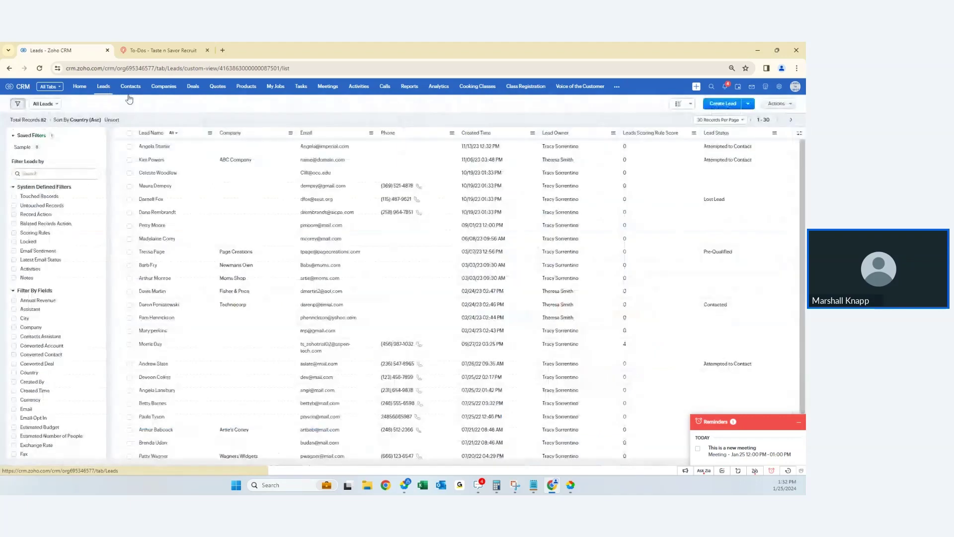
- Create a lead with its last name, e-mail and first name filled in, save it, and begin another lead
left_click(726, 105)
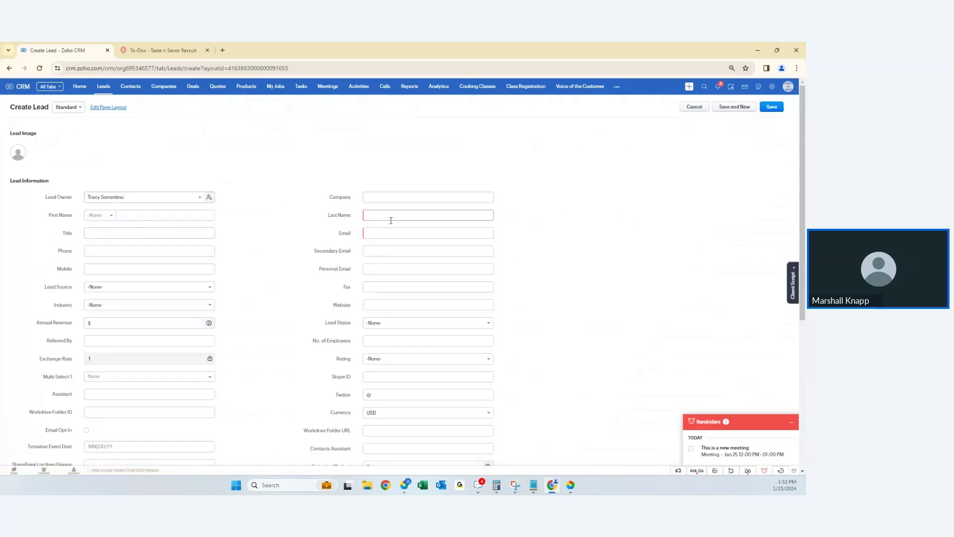
left_click(392, 220)
type("Knapp")
key("Tab")
key("Tab")
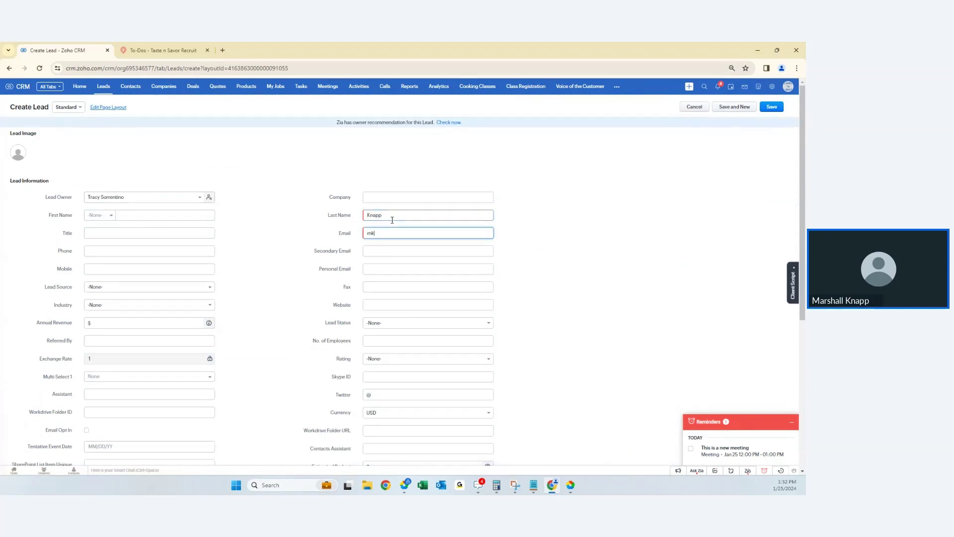
left_click(124, 213)
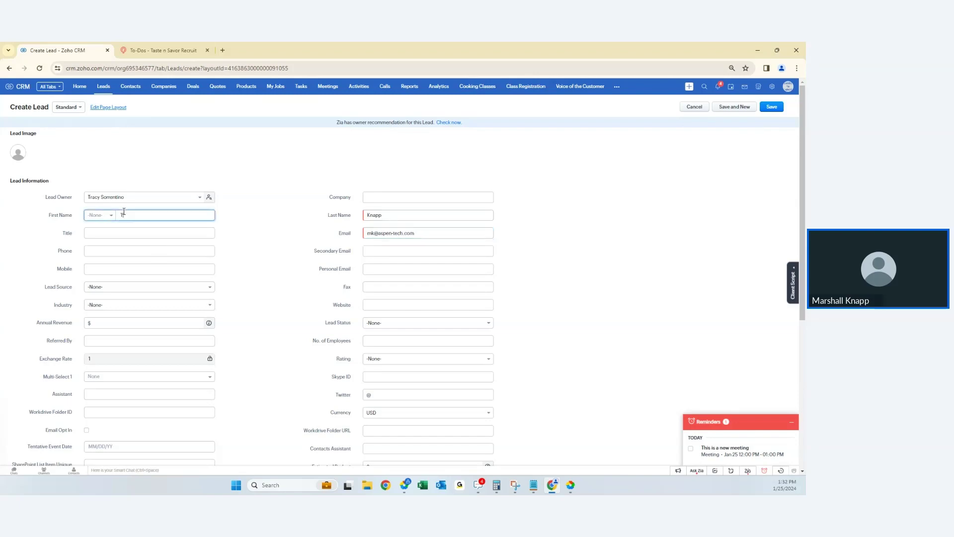
type("Mar")
left_click(772, 107)
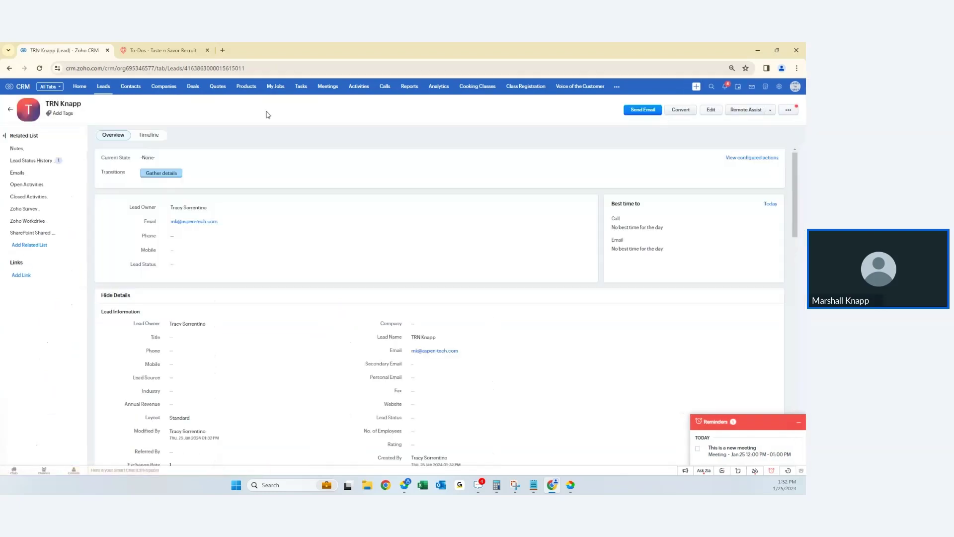
left_click(697, 88)
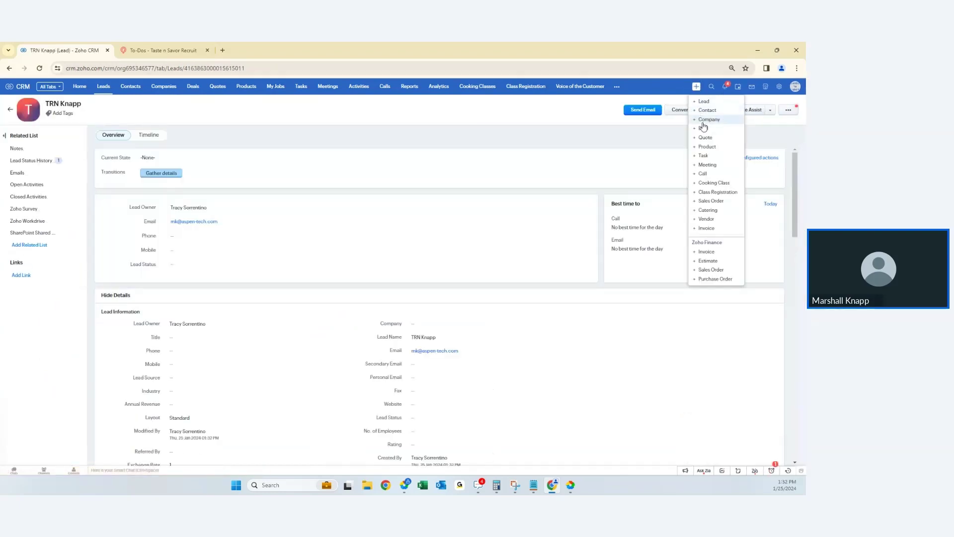
left_click(703, 101)
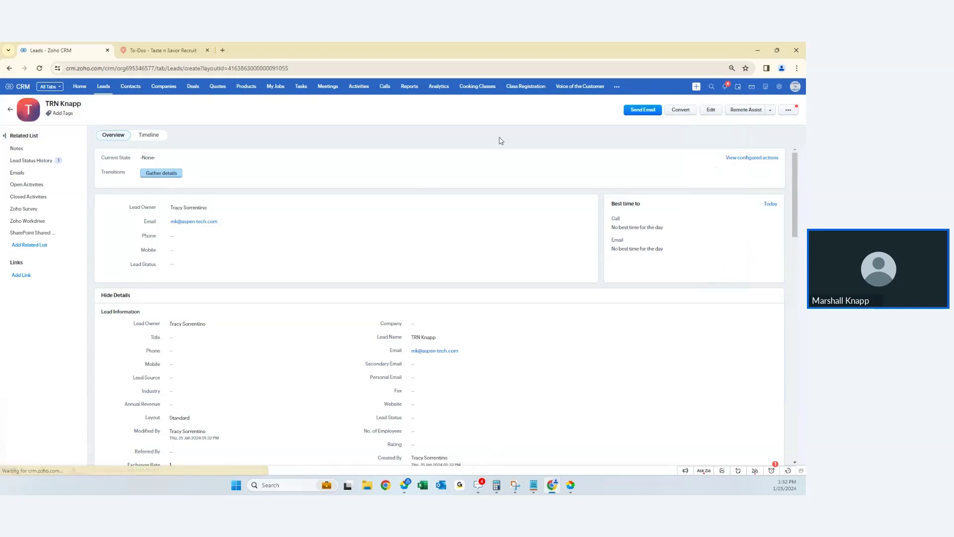
- Fill in the second lead's first name, last name and e-mail address
left_click(153, 214)
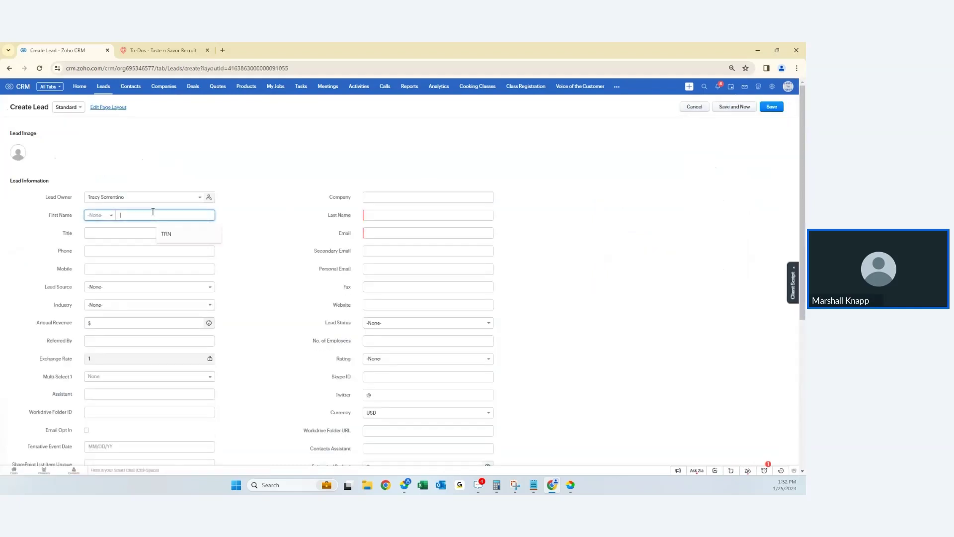
type("TRN")
left_click(390, 215)
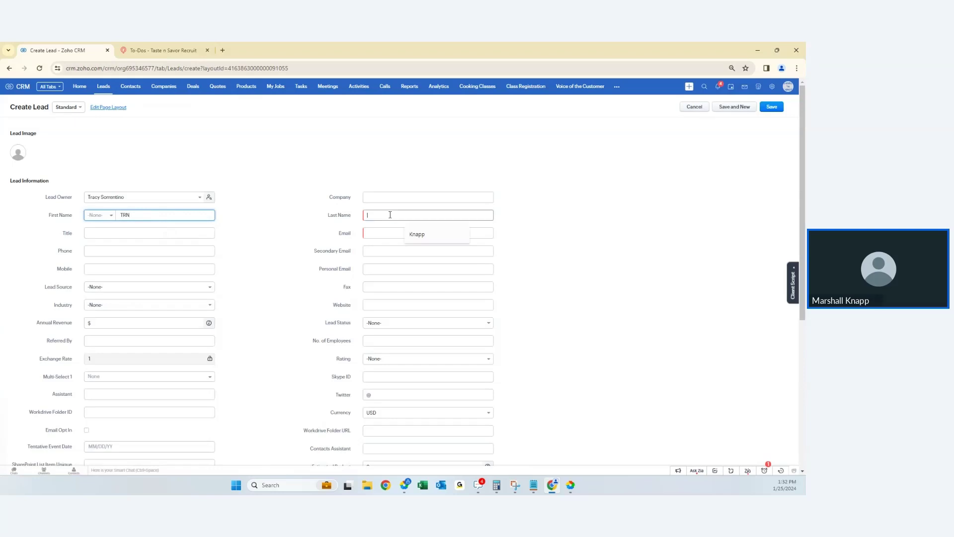
type("Knapp2")
key("Tab")
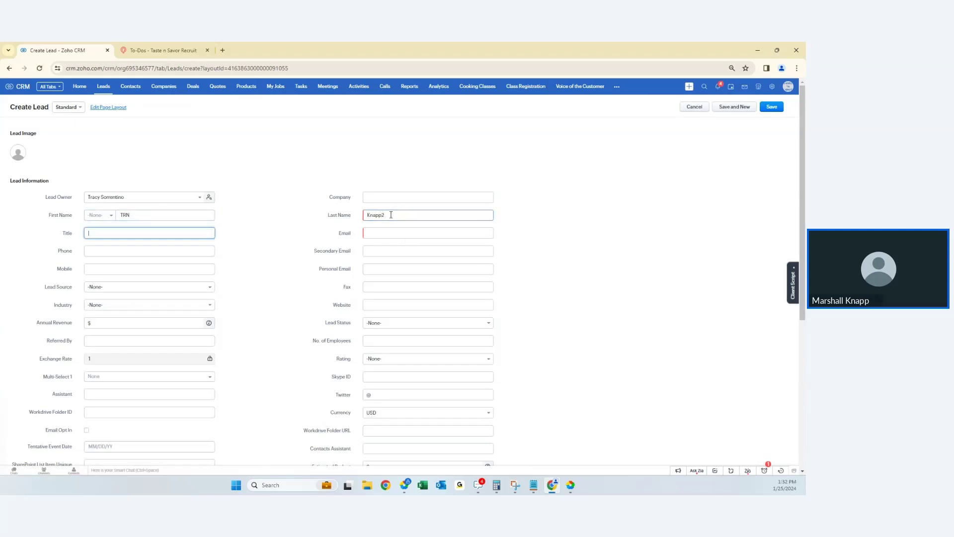
key("Tab")
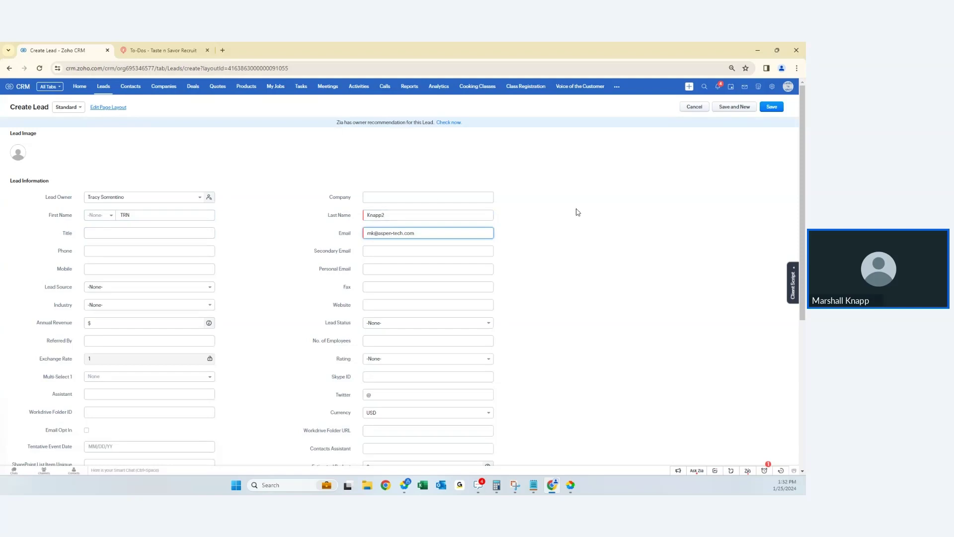
left_click(528, 353)
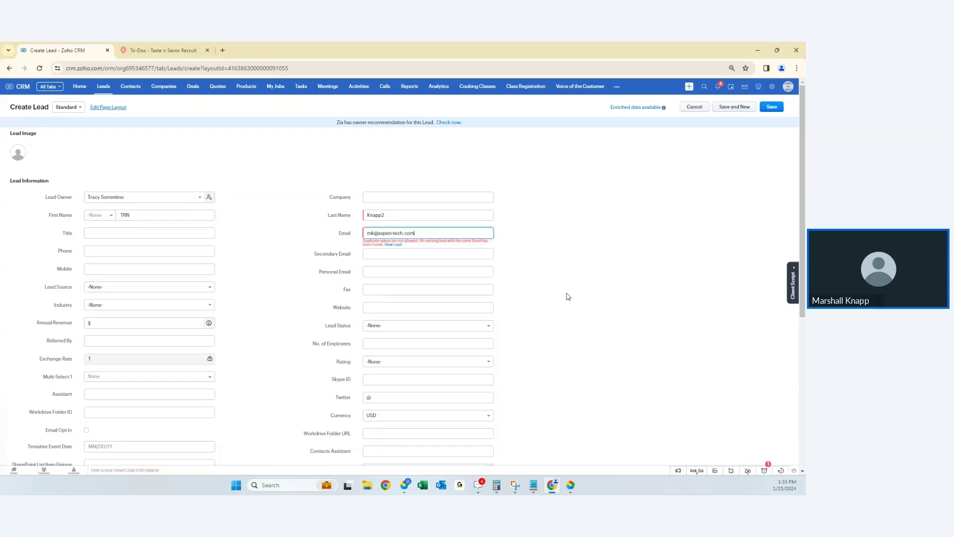
- Make the duplicate e-mail unique by adding 2, Save and New, then open Contacts (253 records)
left_click(375, 233)
type("2")
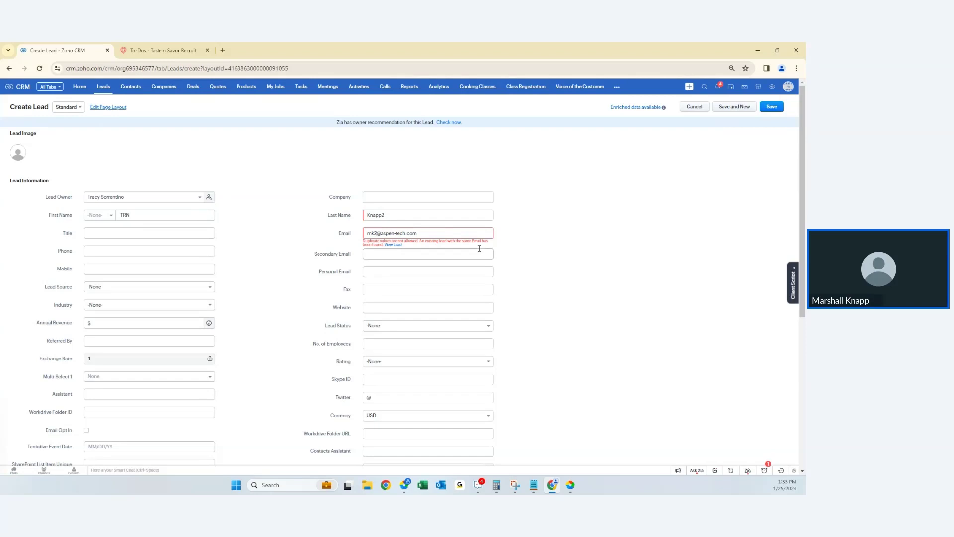
key("alt+shift+s")
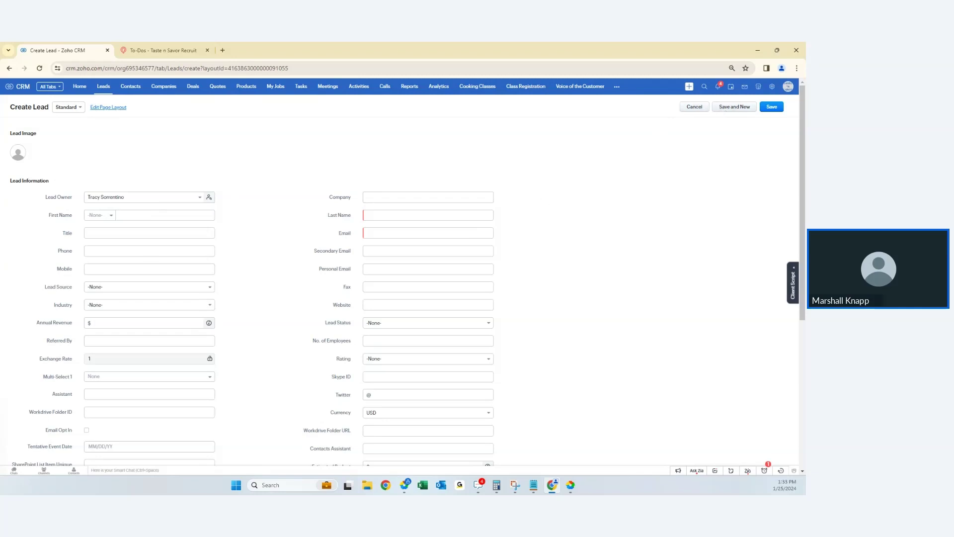
left_click(140, 89)
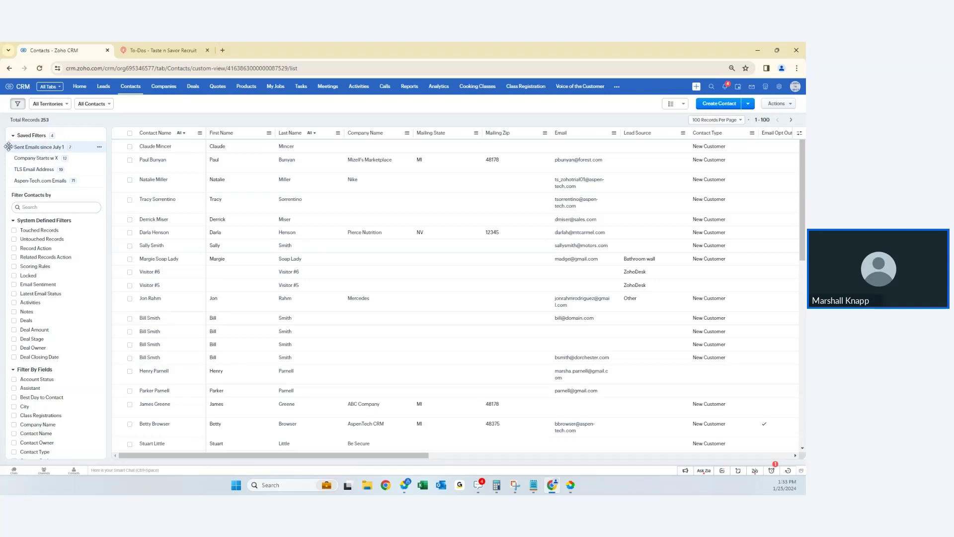
- Drag the Sent Emails since July 1 filter below Aspen-Tech.com Emails and close its options menu
left_click_drag(8, 146, 12, 187)
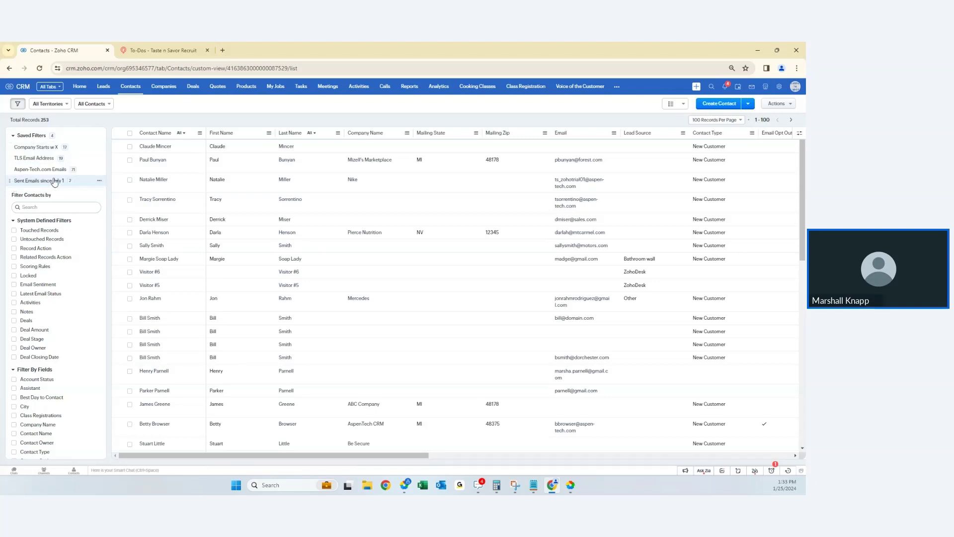
left_click(99, 180)
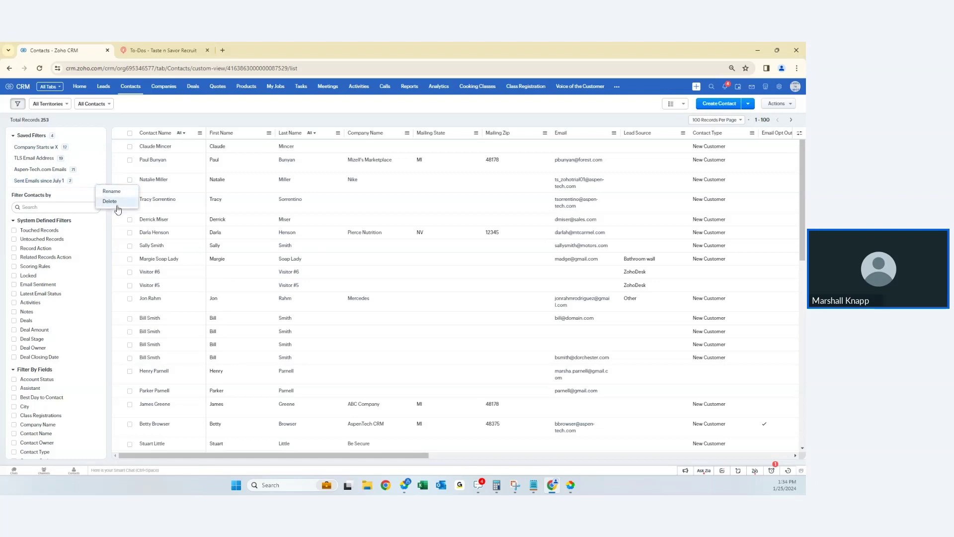
left_click(164, 118)
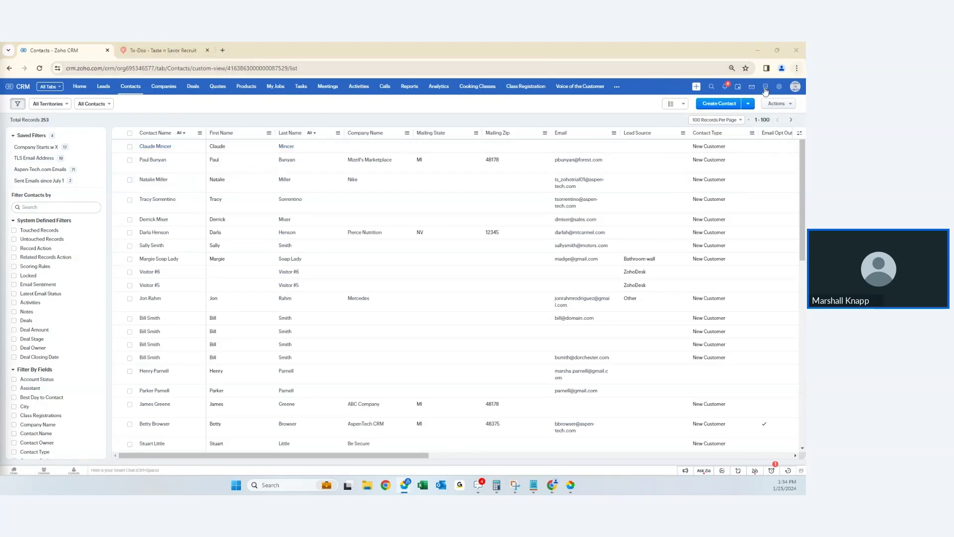
left_click(740, 90)
- Open the CRM calendar day view for January 25, 2024, then switch to the Recruit To-Dos tab
left_click(740, 90)
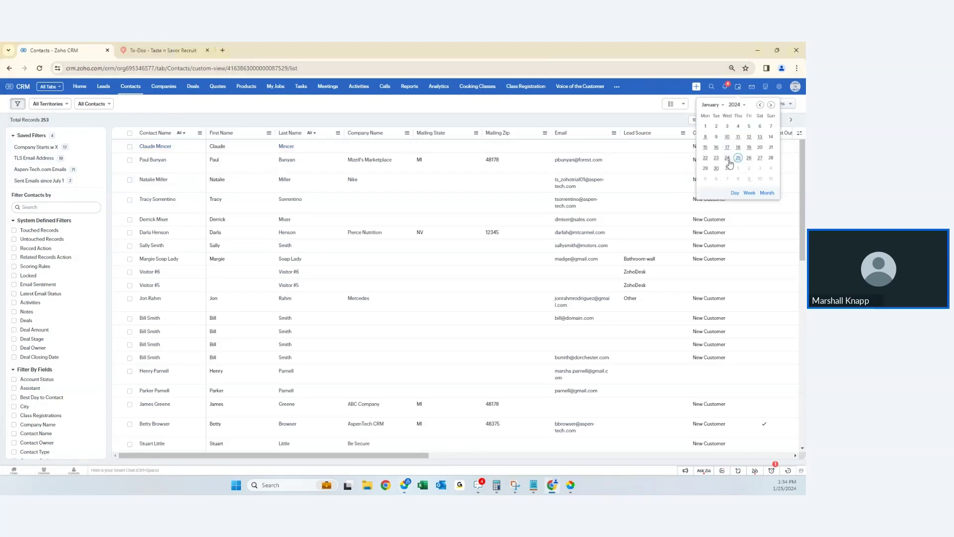
left_click(741, 163)
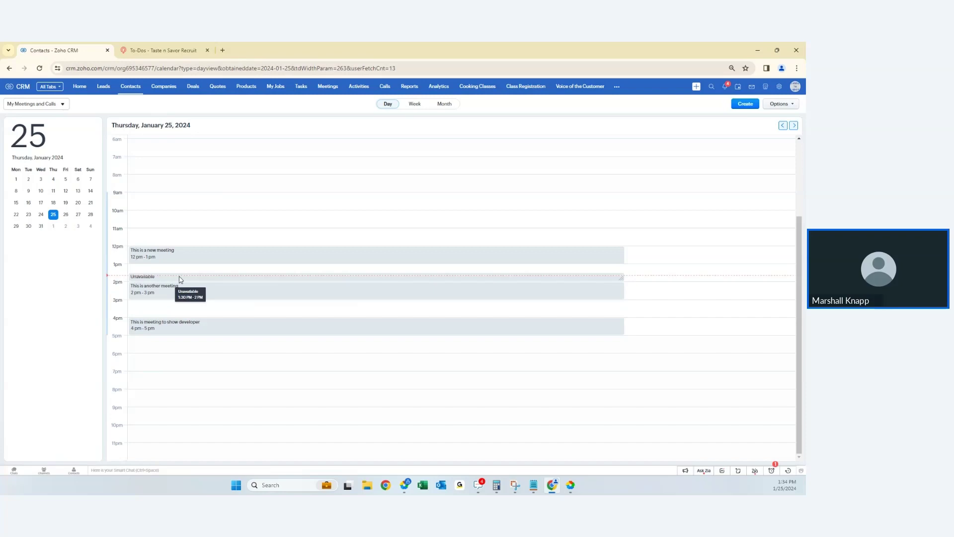
left_click(163, 50)
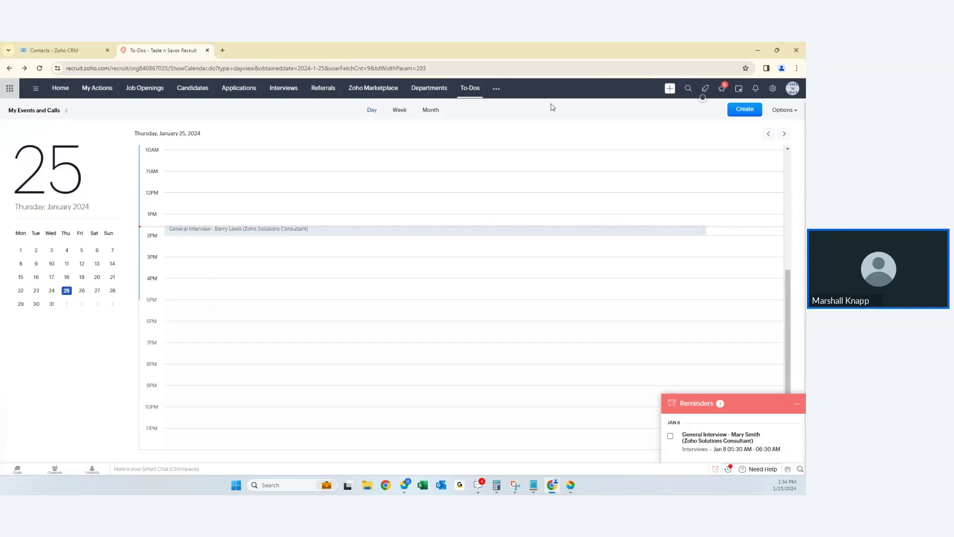
- In week view, start a Friday 2 PM Phone Interview with the interview owner as interviewer
left_click(400, 111)
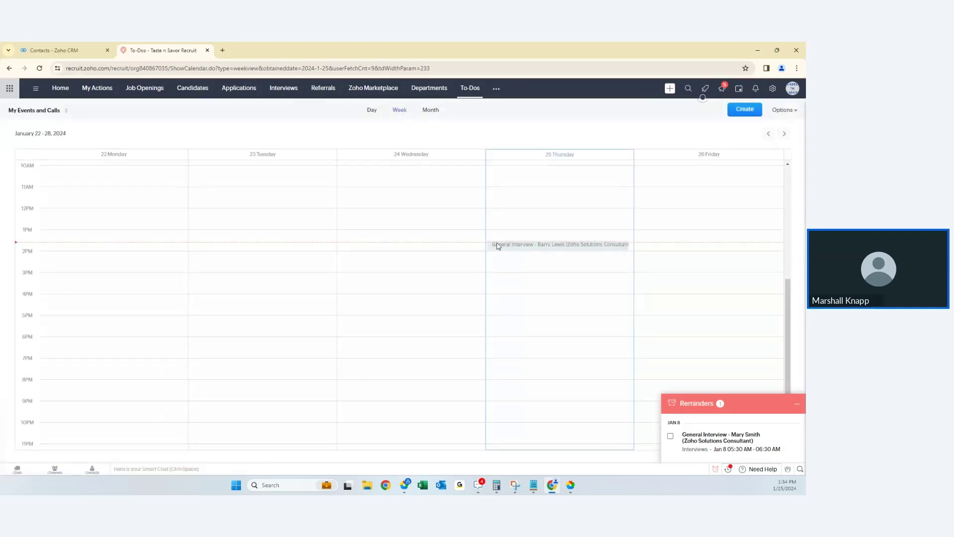
left_click(704, 263)
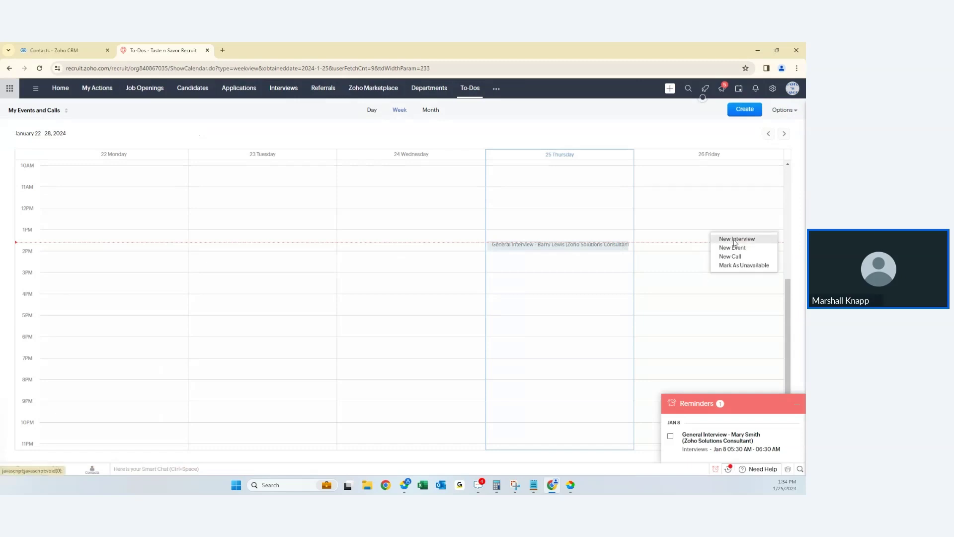
left_click(735, 240)
left_click(352, 131)
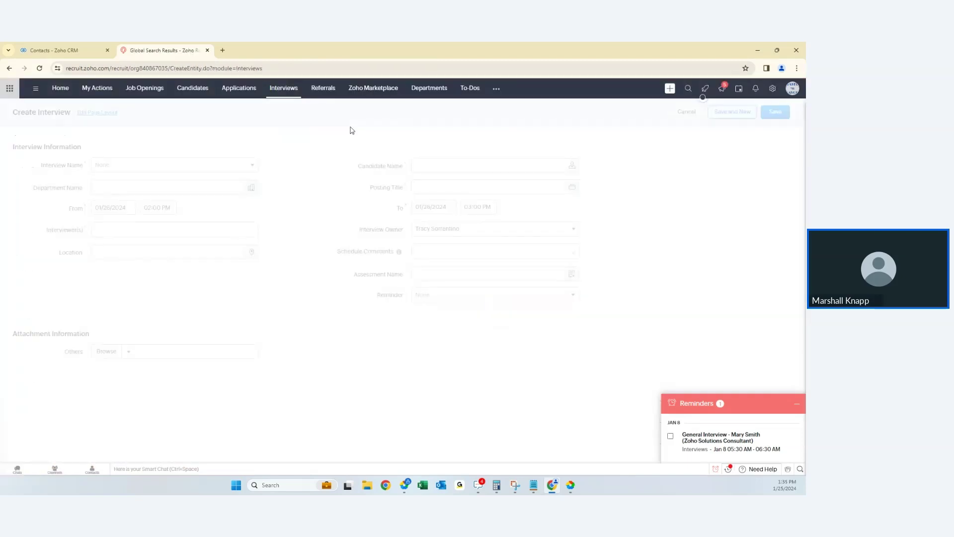
left_click(130, 165)
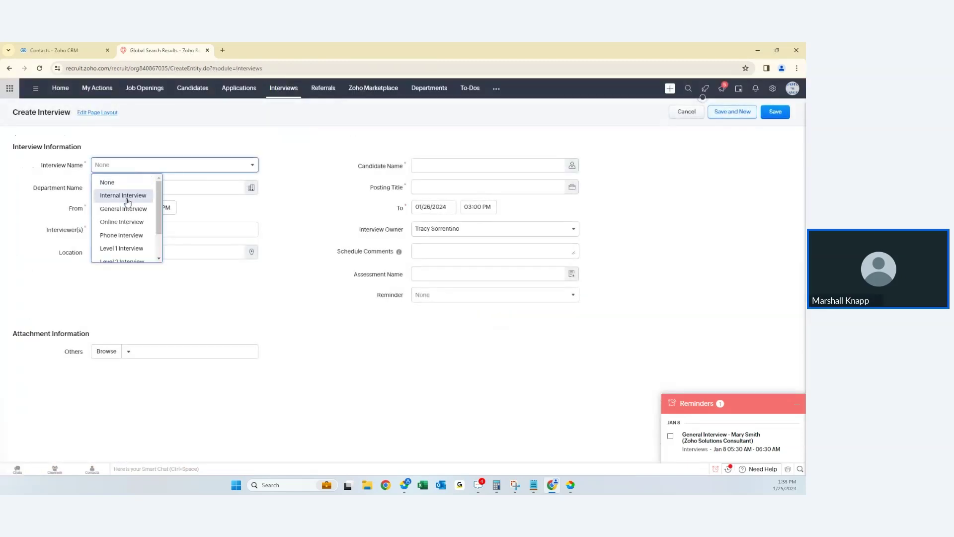
left_click(122, 236)
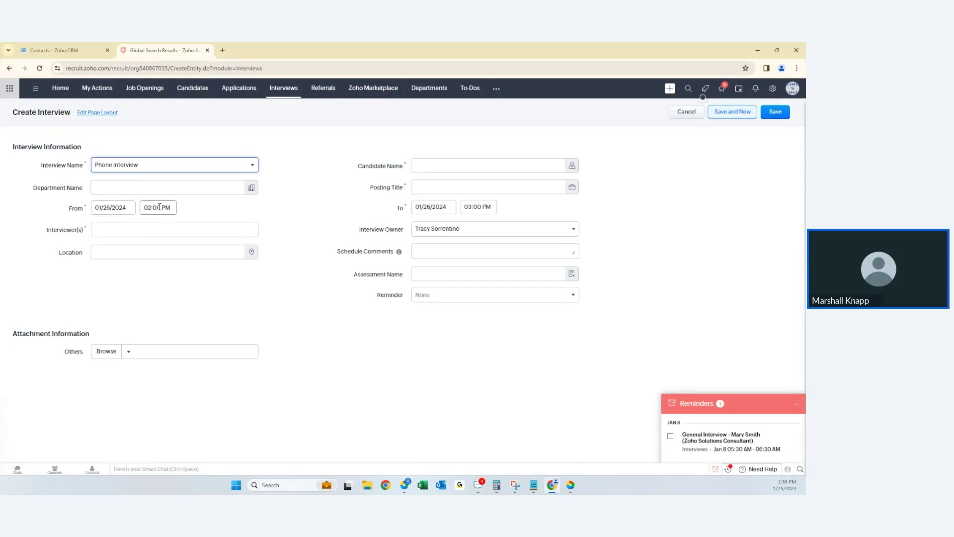
left_click(122, 229)
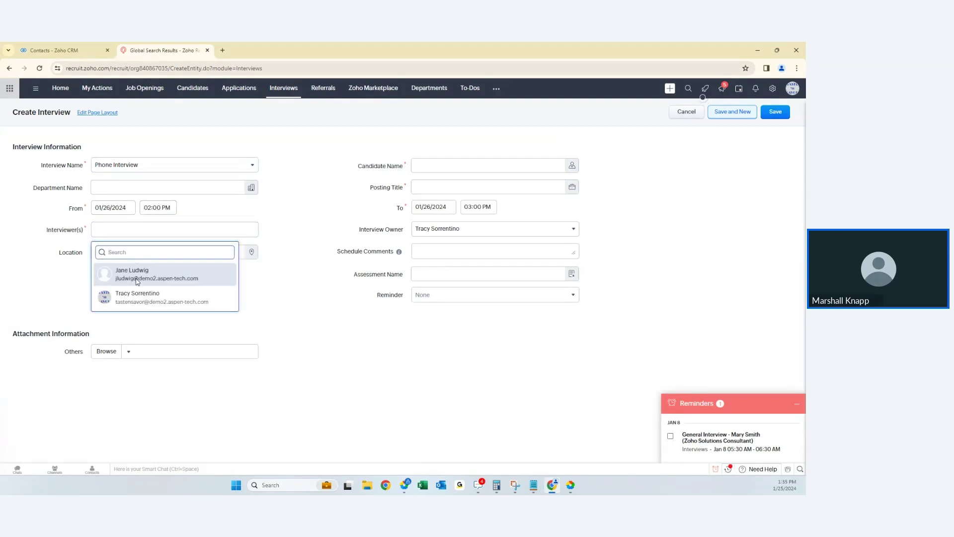
left_click(144, 299)
- Add the first candidate and the Zoho Solutions Consultant opening, save, and skip sending invitations
left_click(447, 167)
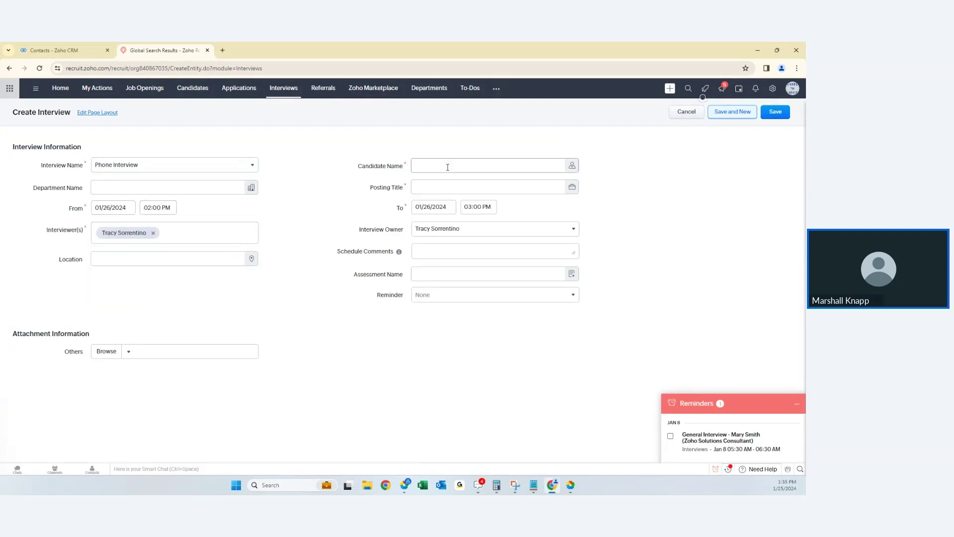
left_click(572, 165)
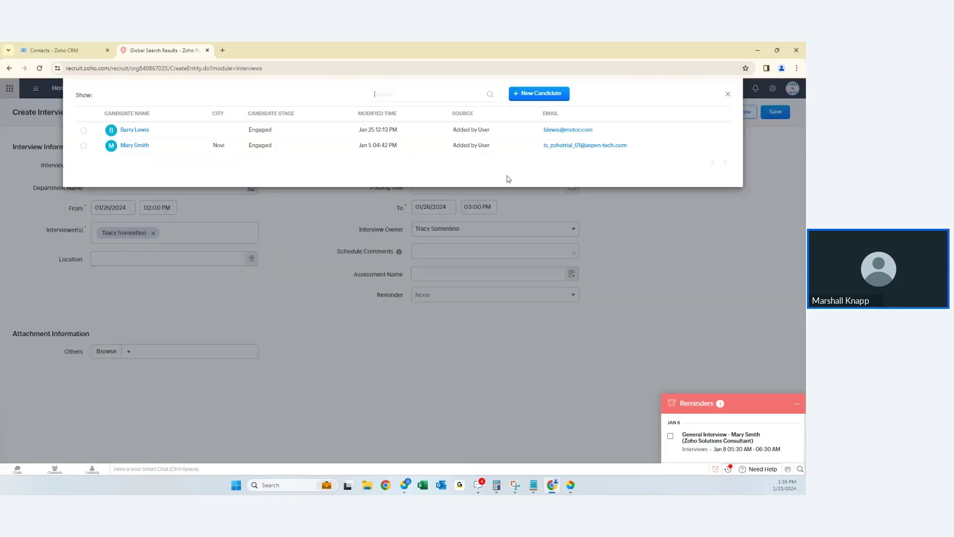
left_click(127, 131)
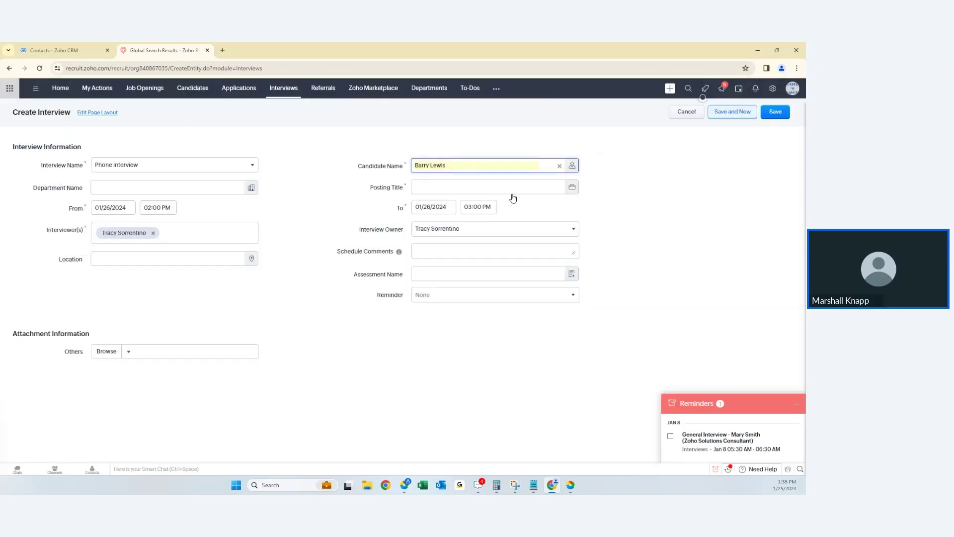
left_click(572, 187)
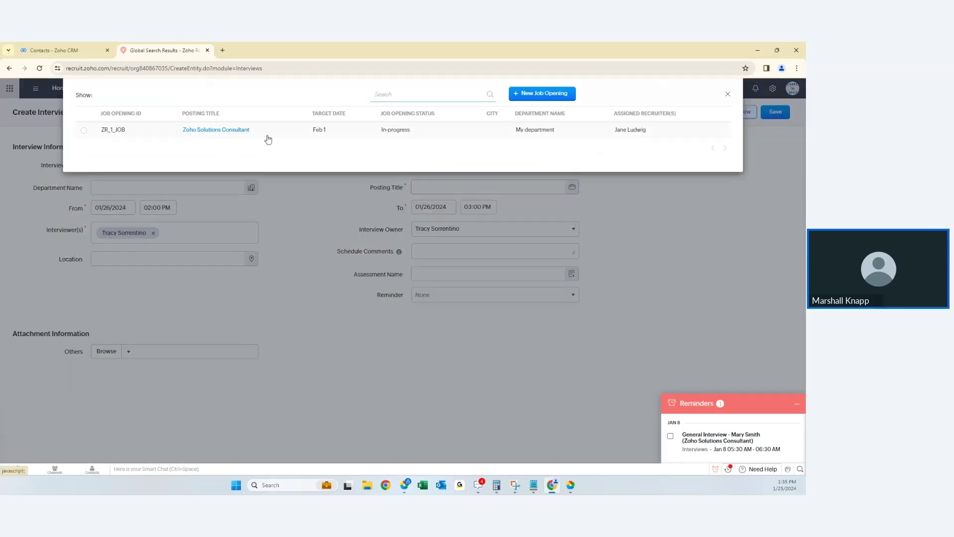
left_click(267, 136)
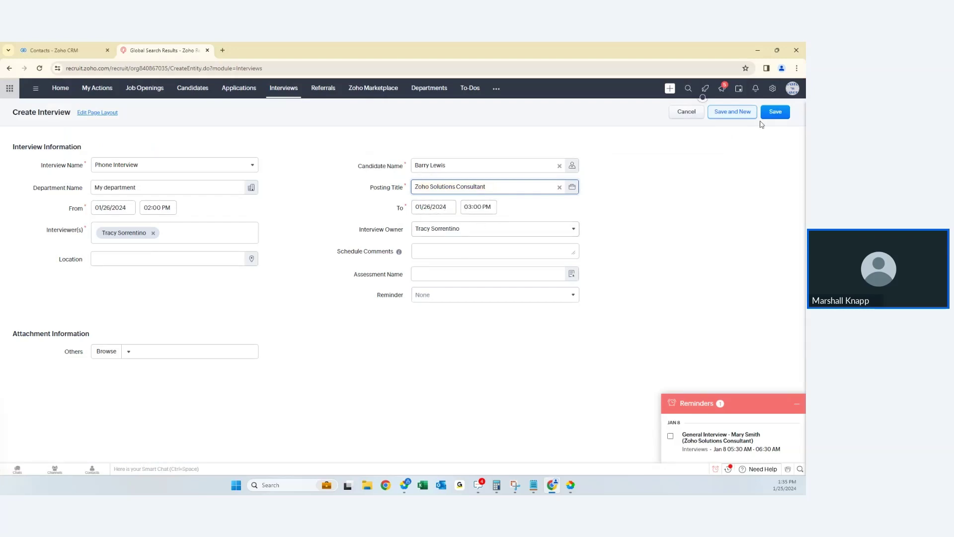
left_click(773, 112)
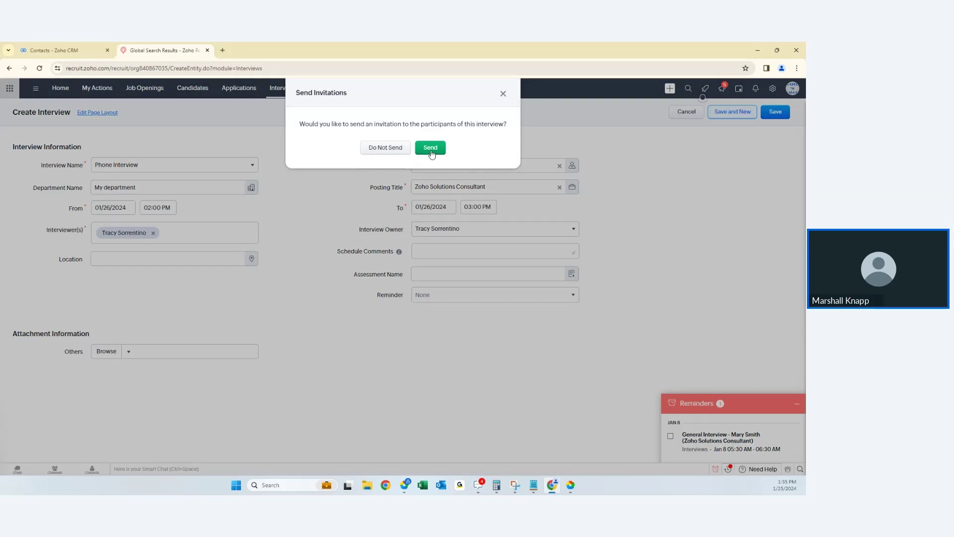
left_click(386, 149)
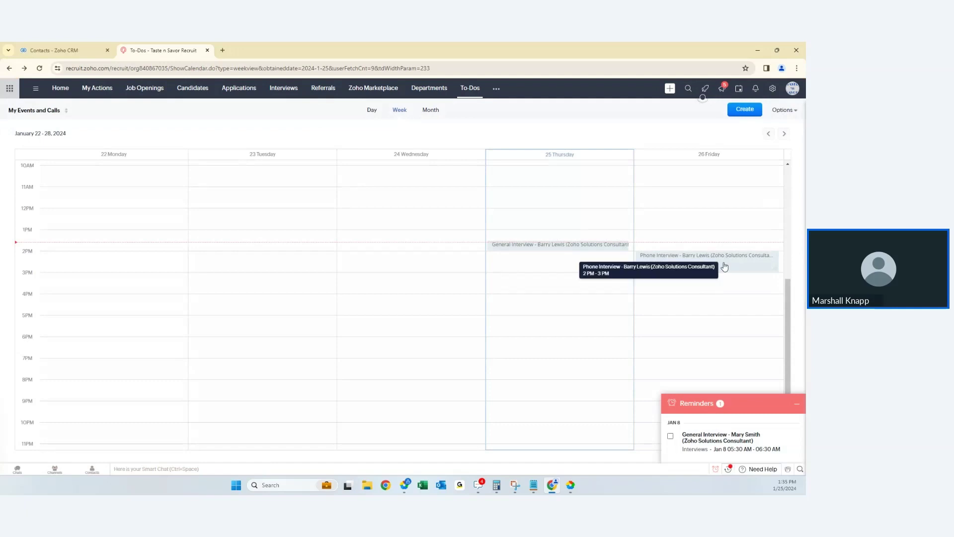
- Confirm the Friday 2–3 PM Unavailable block in the CRM week calendar, then open Catering (17 records)
left_click(58, 51)
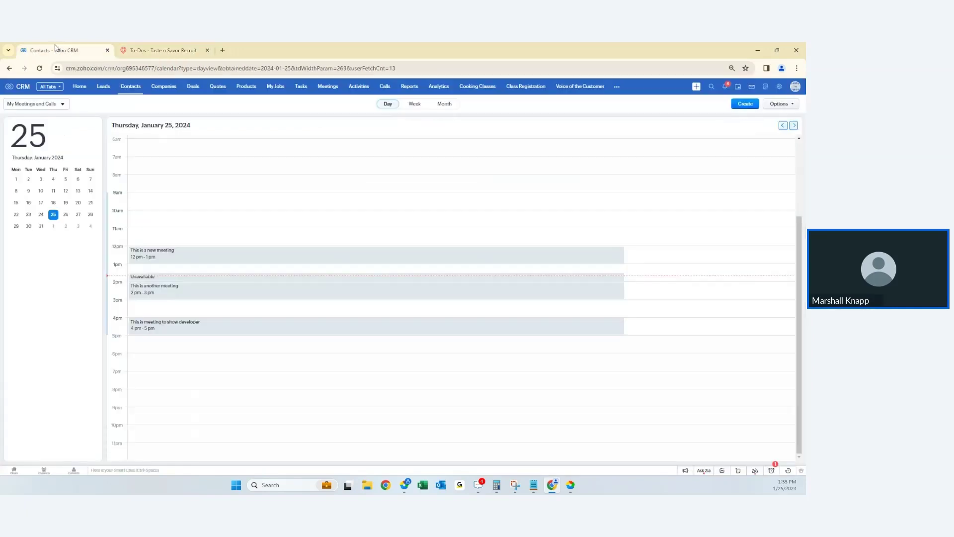
left_click(415, 105)
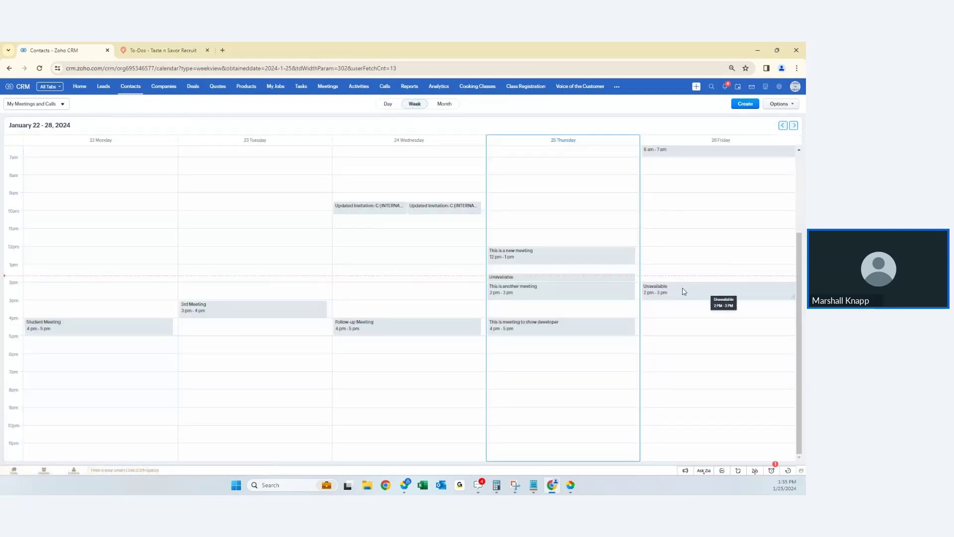
left_click(683, 291)
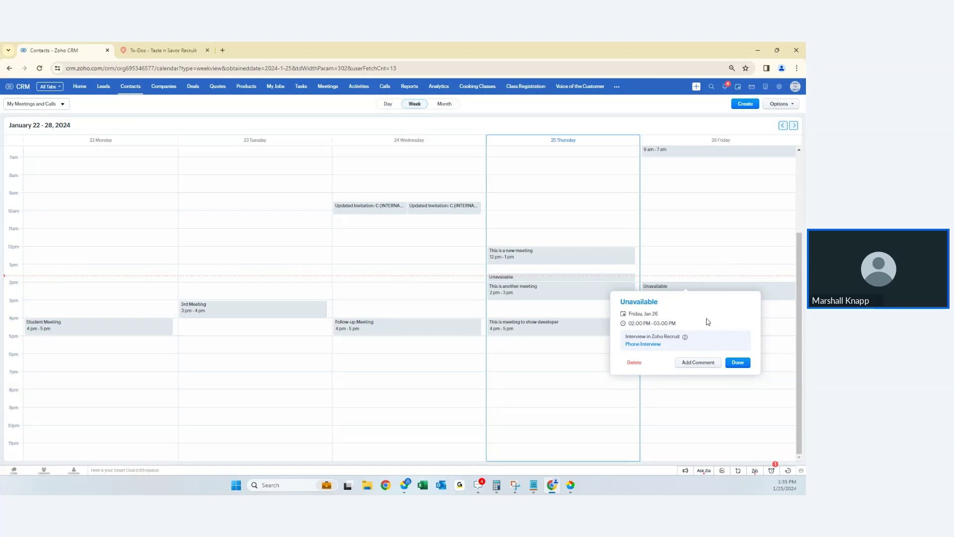
left_click(740, 364)
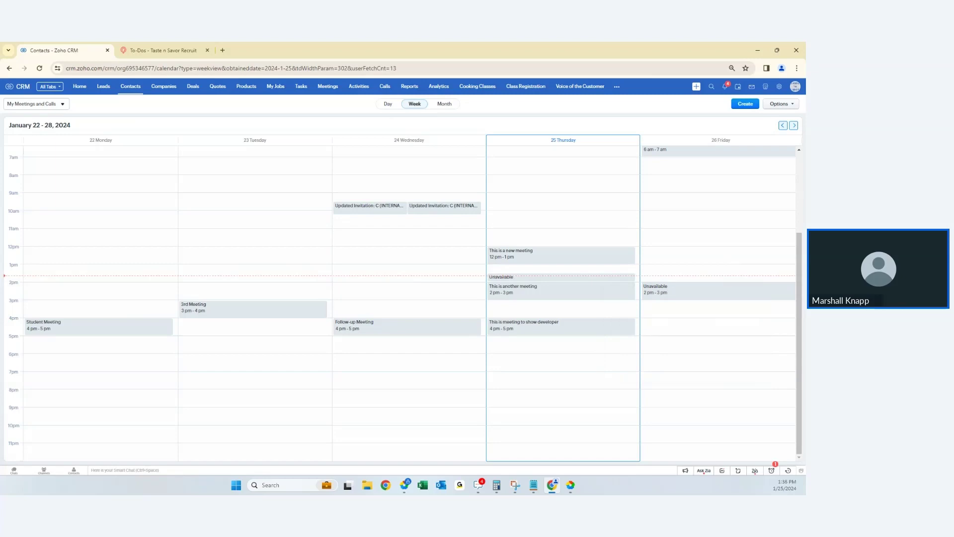
left_click(617, 87)
left_click(630, 137)
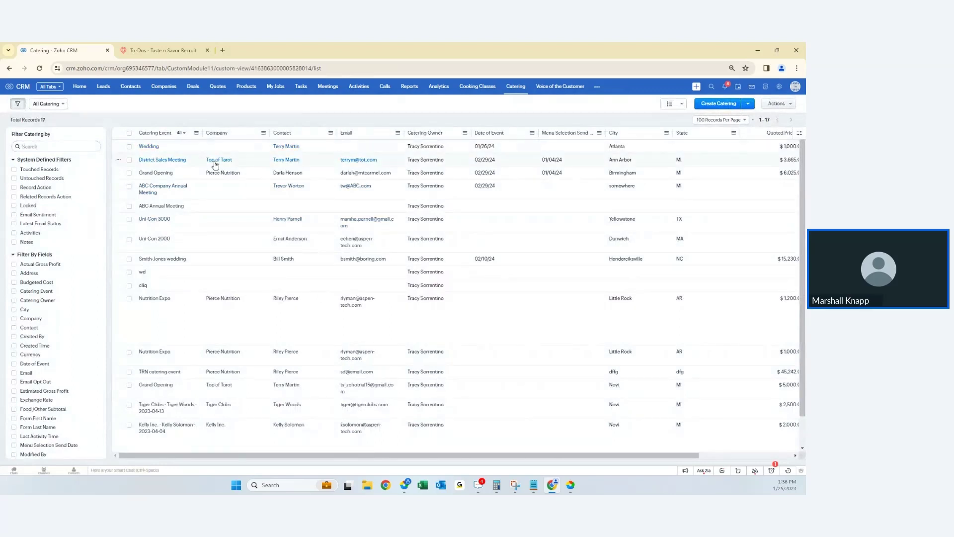
- Open District Sales Meeting, review its two $50.00 expenses totaling $100.00, and start editing it
left_click(174, 160)
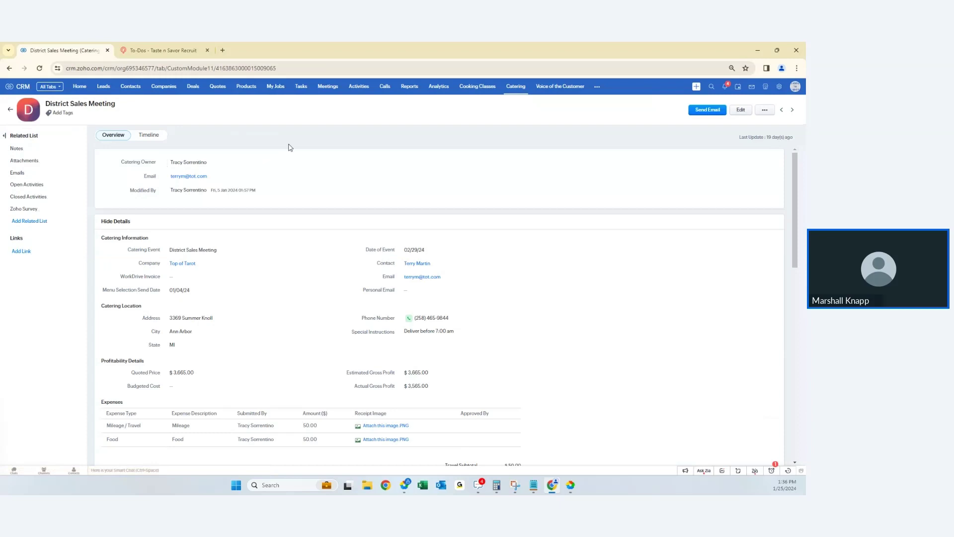
scroll(277, 222, "down", 2)
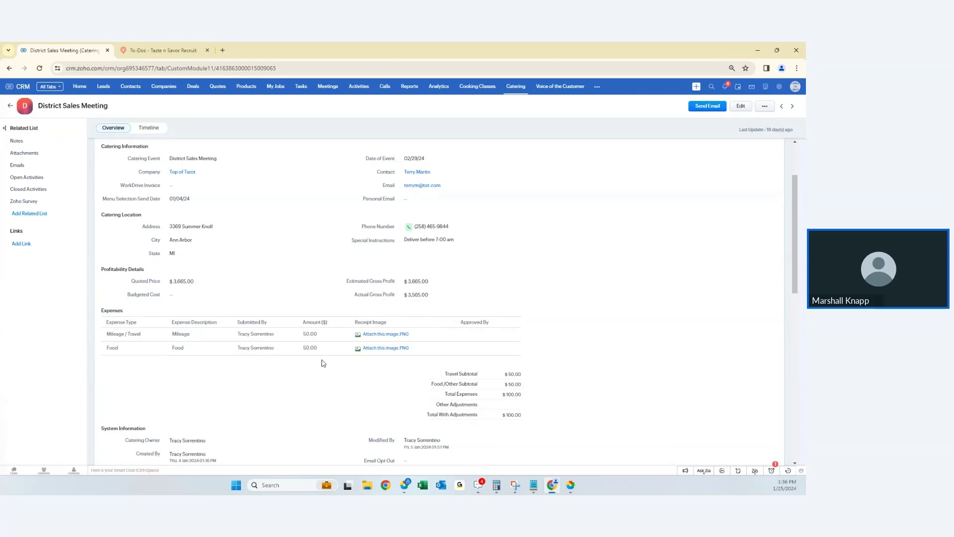
scroll(125, 299, "up", 1)
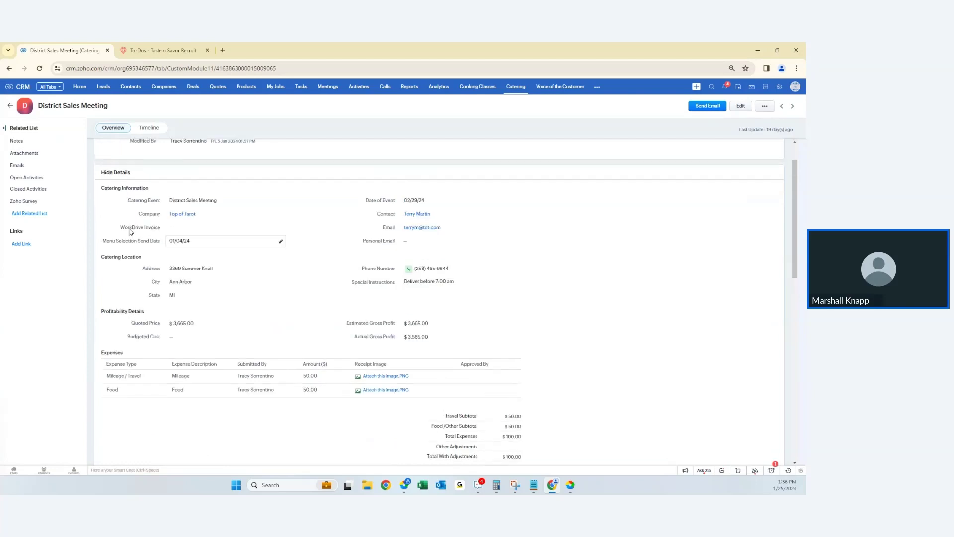
scroll(139, 257, "up", 1)
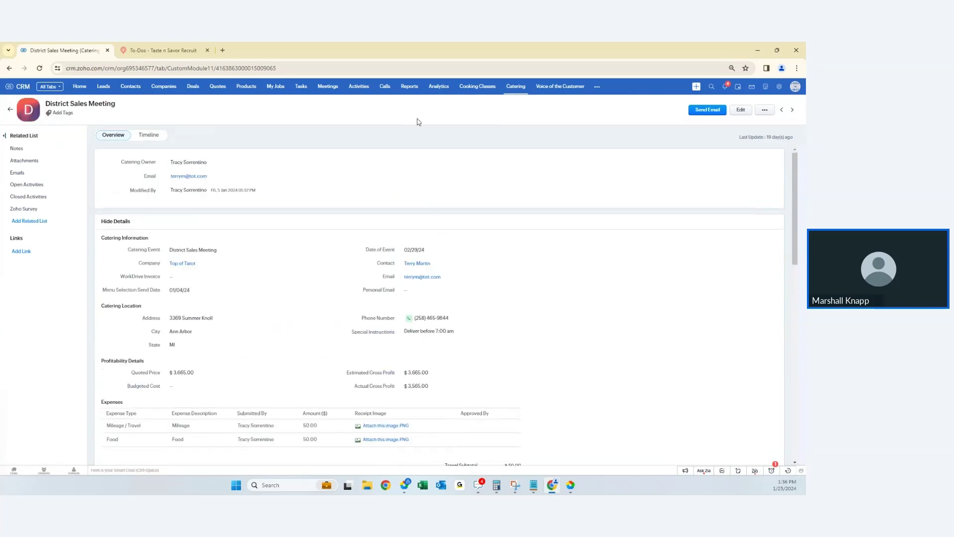
scroll(165, 291, "down", 2)
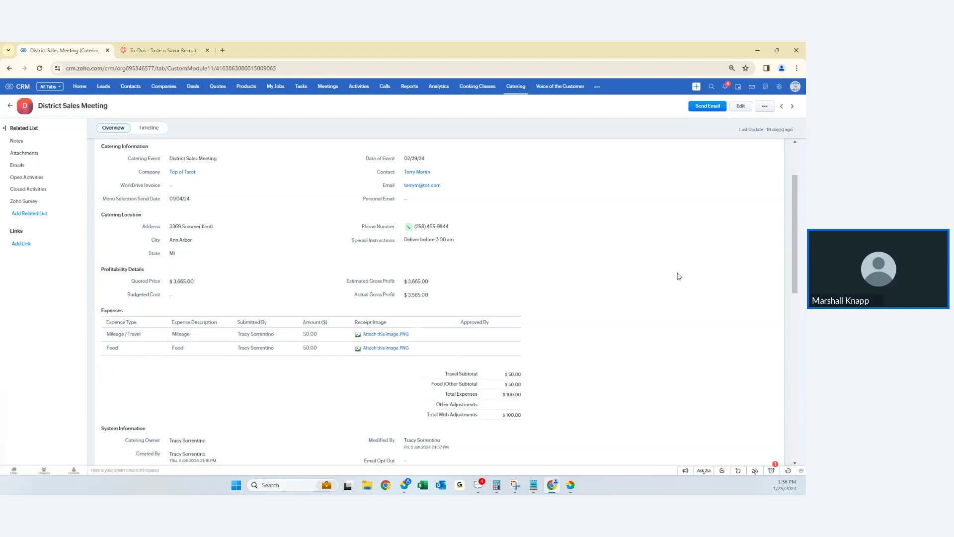
left_click(738, 106)
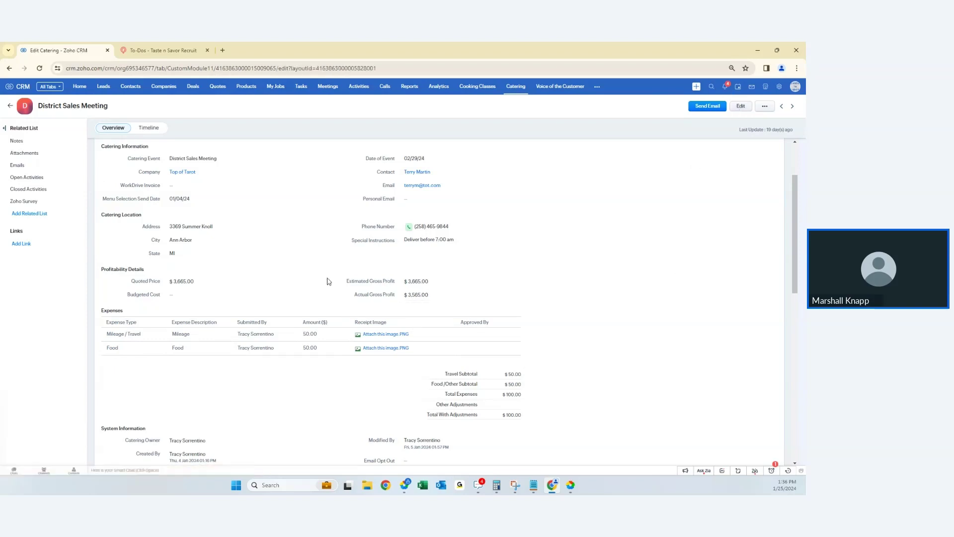
- Add a third expense row: Mileage / Travel, description Gas, first listed user as submitter, amount 25
scroll(303, 291, "down", 3)
scroll(304, 290, "down", 1)
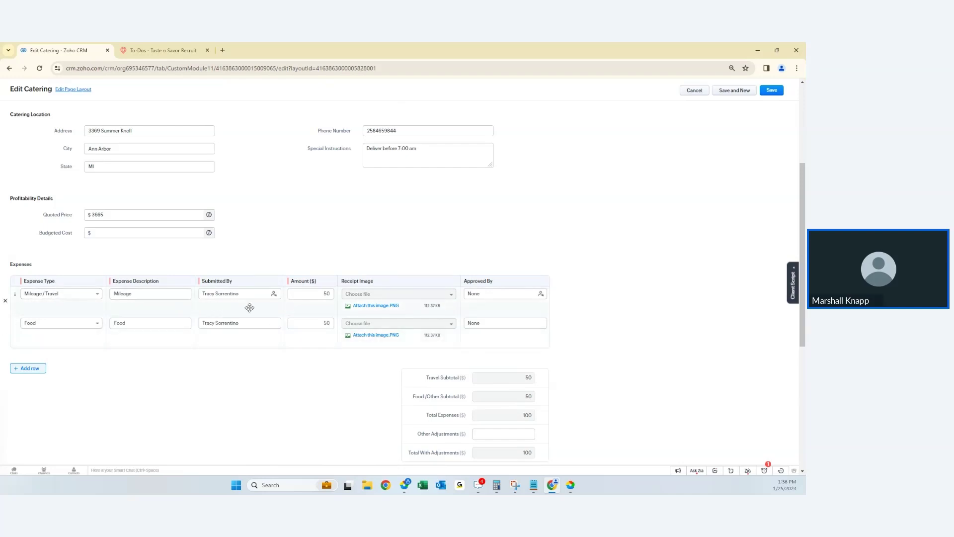
scroll(580, 370, "down", 2)
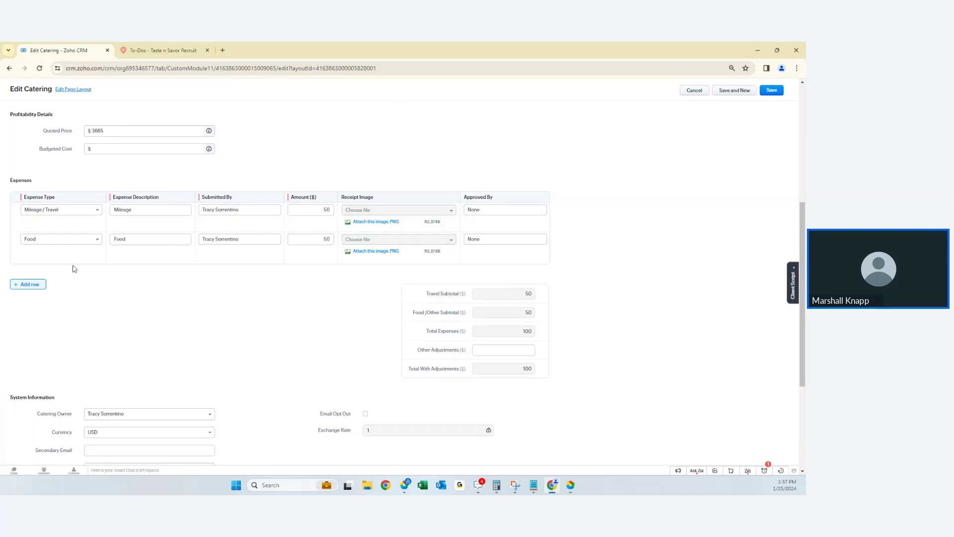
left_click(37, 284)
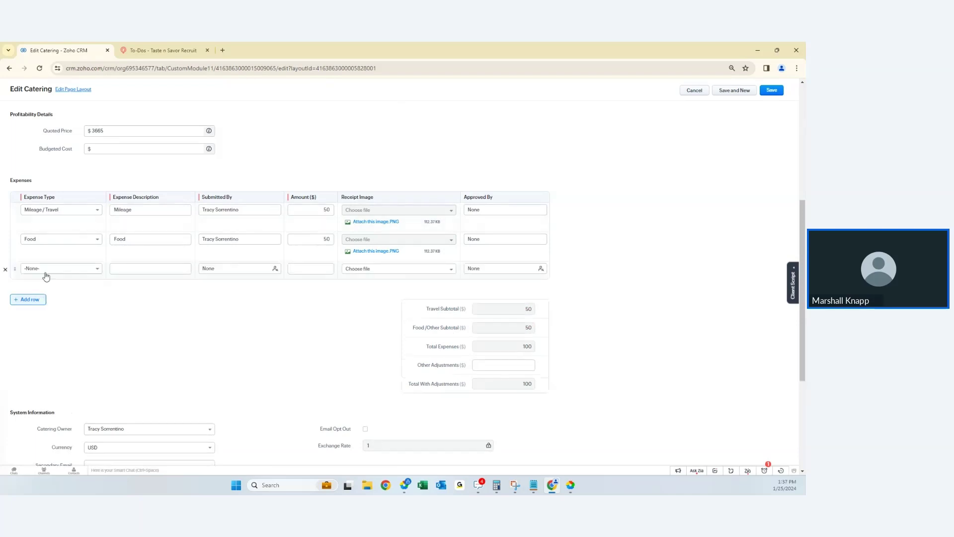
left_click(45, 273)
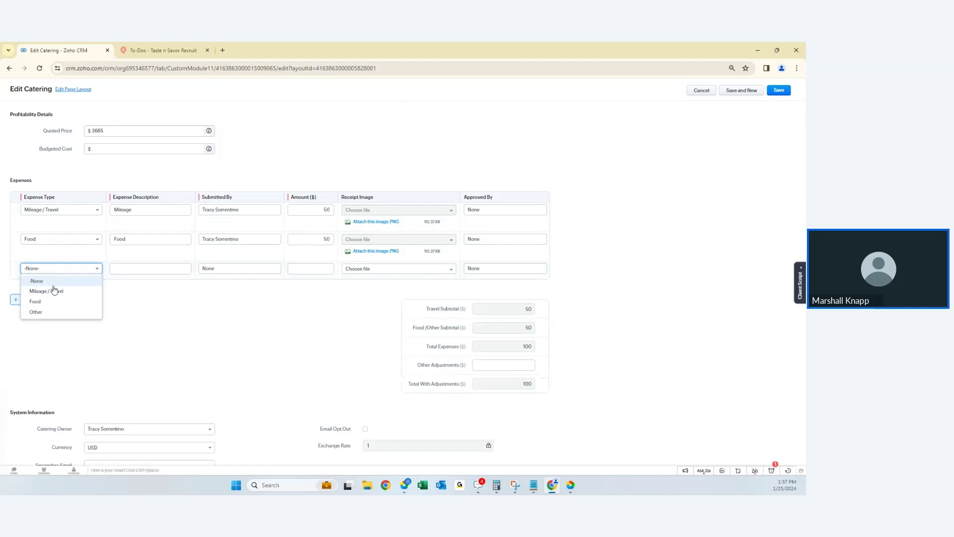
left_click(54, 291)
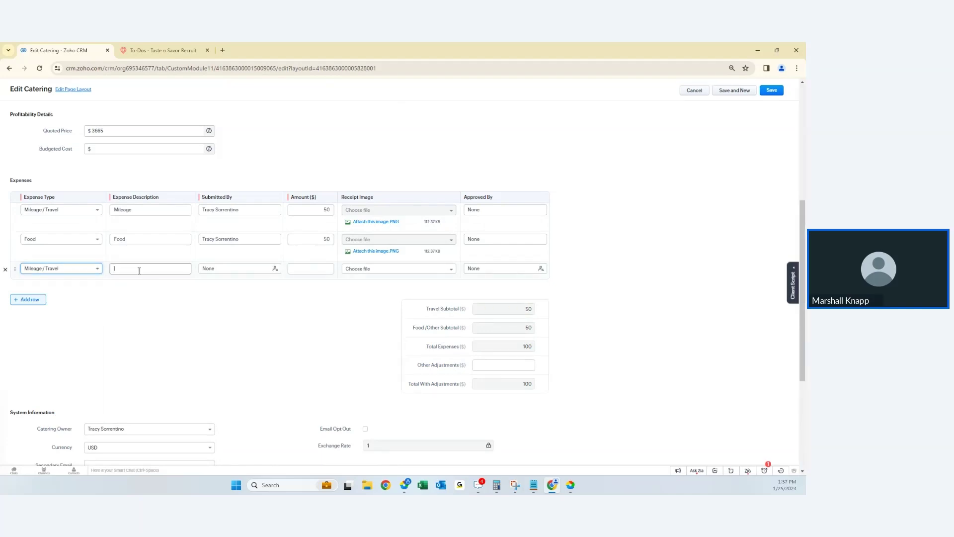
left_click(140, 271)
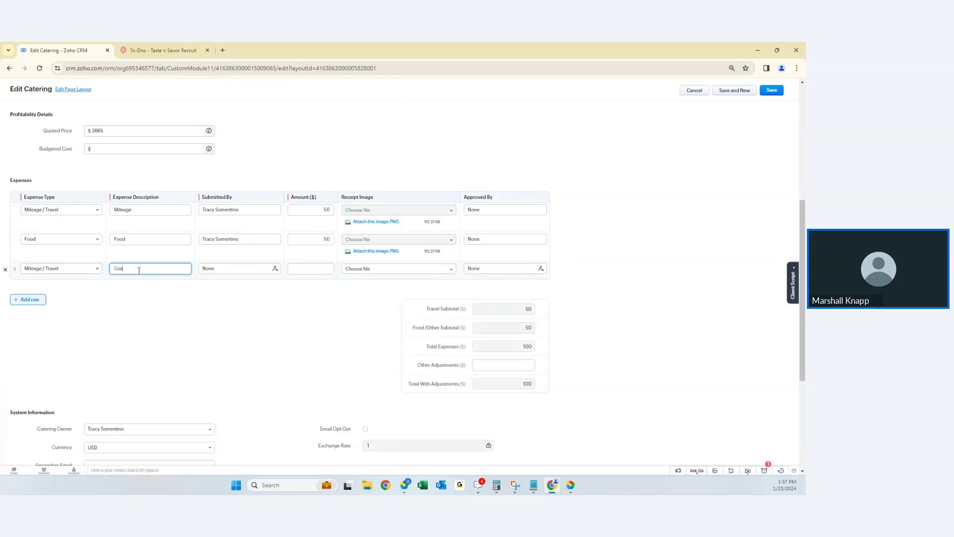
key("Tab")
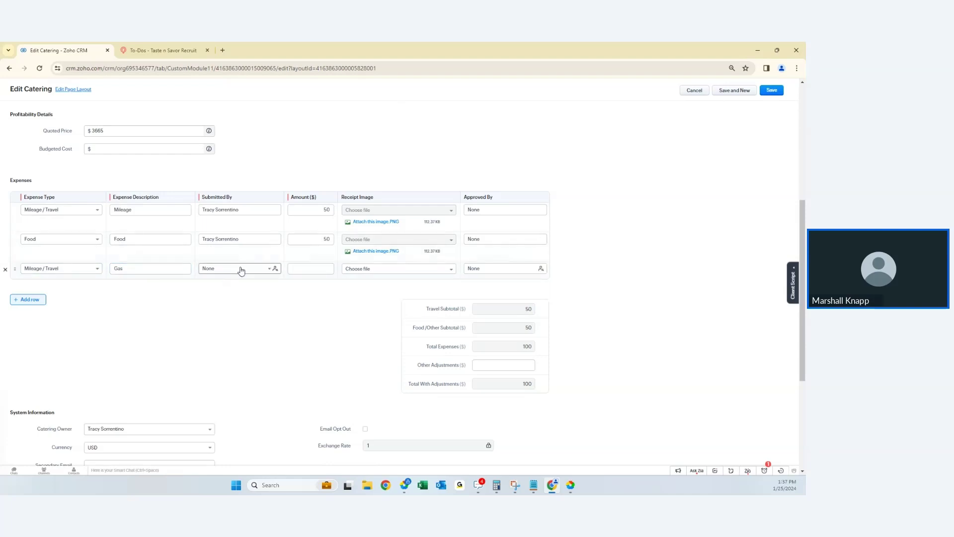
left_click(243, 270)
left_click(244, 301)
left_click(298, 269)
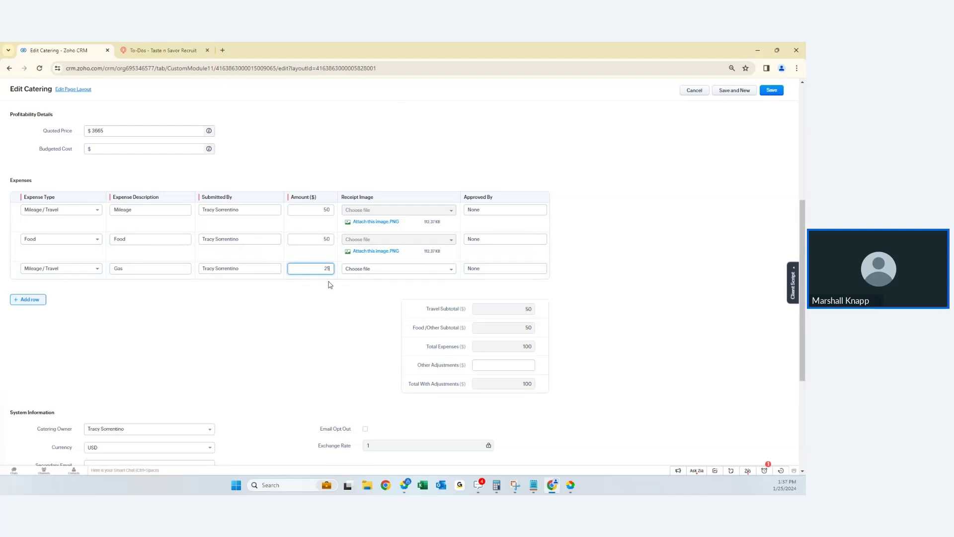
key("Tab")
- Set the second listed user as approver, then cancel the edit so the Gas row is discarded
left_click(442, 270)
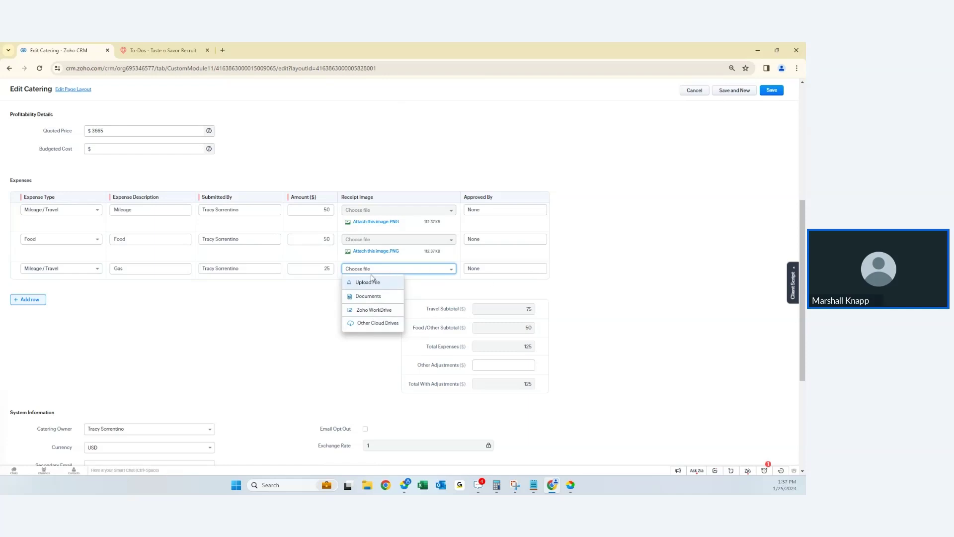
left_click(493, 272)
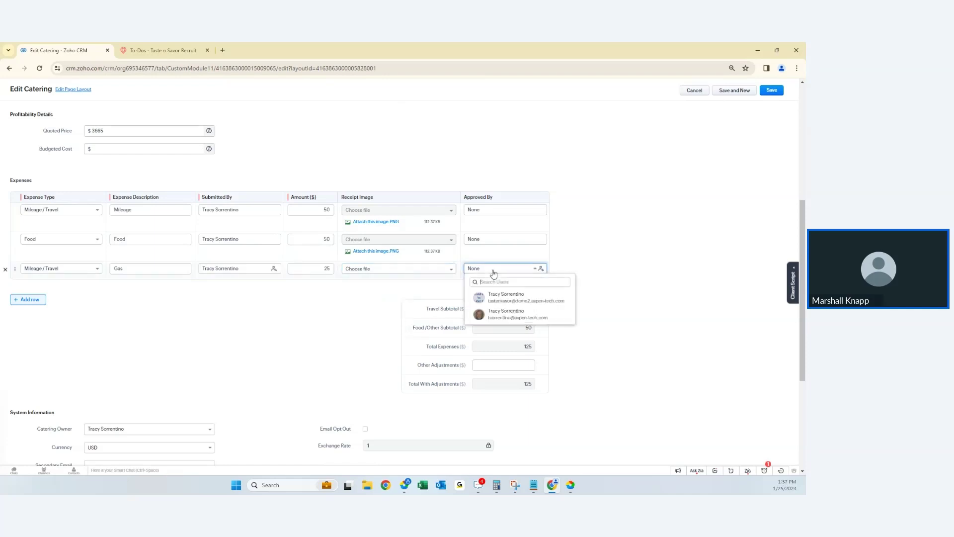
left_click(502, 314)
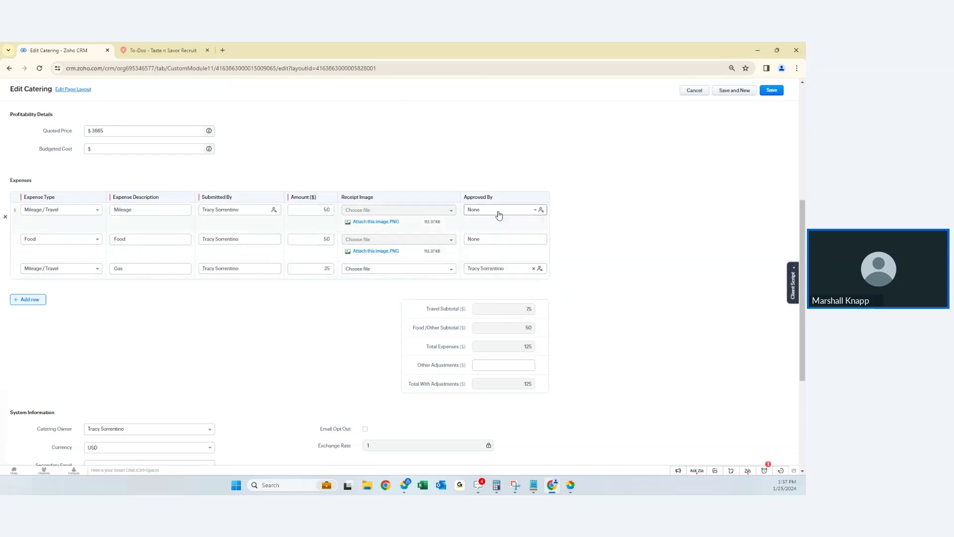
left_click(508, 276)
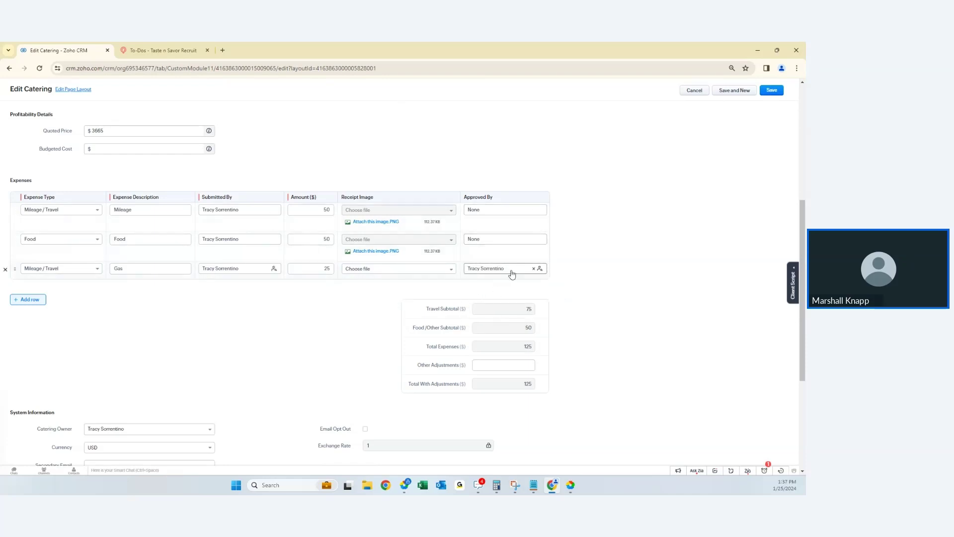
left_click(505, 295)
left_click(696, 92)
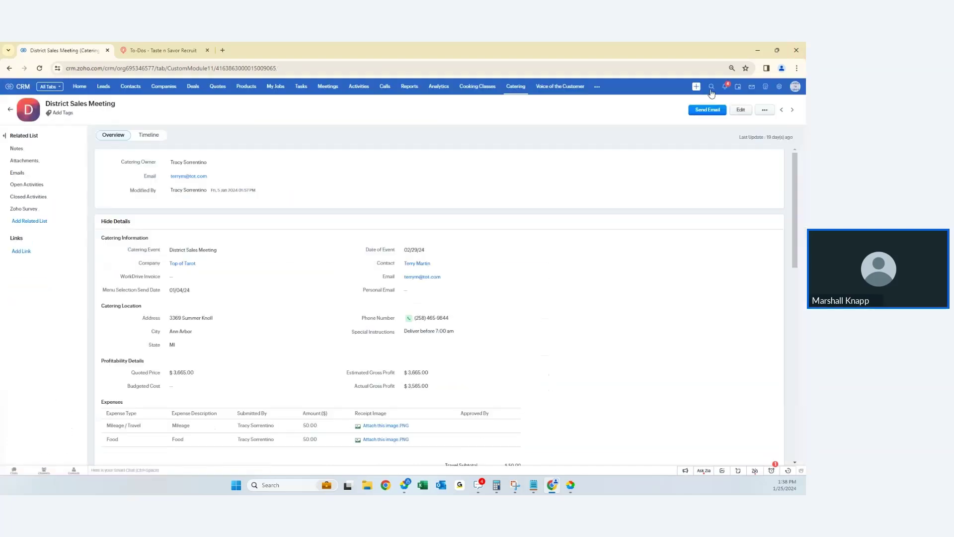
- Run a global search for the contact's surname and open the first matching contact record
left_click(711, 92)
type("huffman")
key("Return")
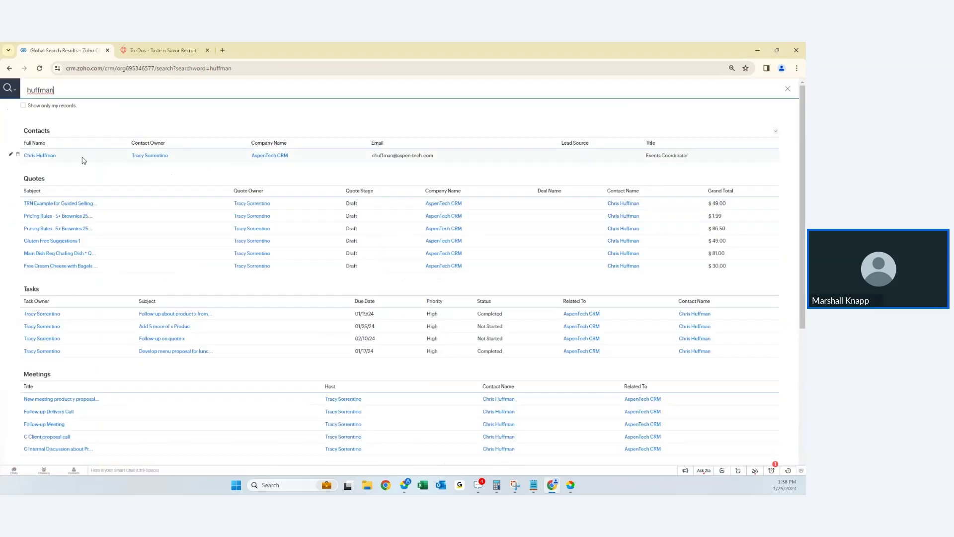
left_click(43, 157)
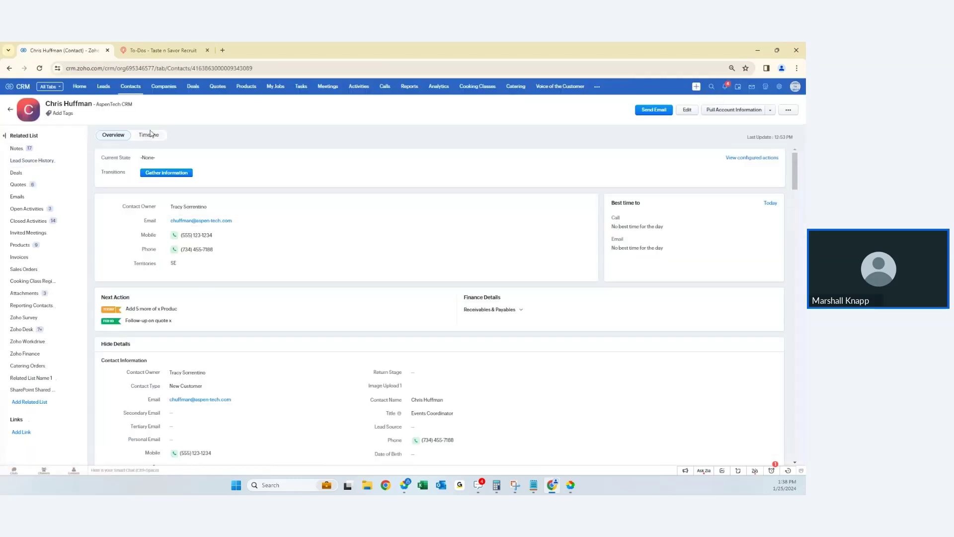
- Open the contact's Timeline and filter it to the Notes module
left_click(151, 134)
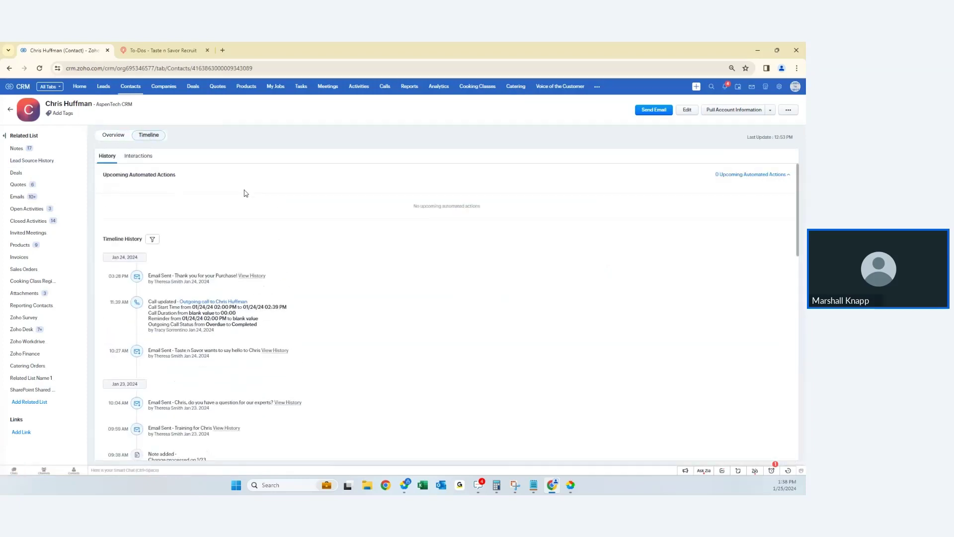
left_click(109, 138)
left_click(145, 139)
left_click(152, 239)
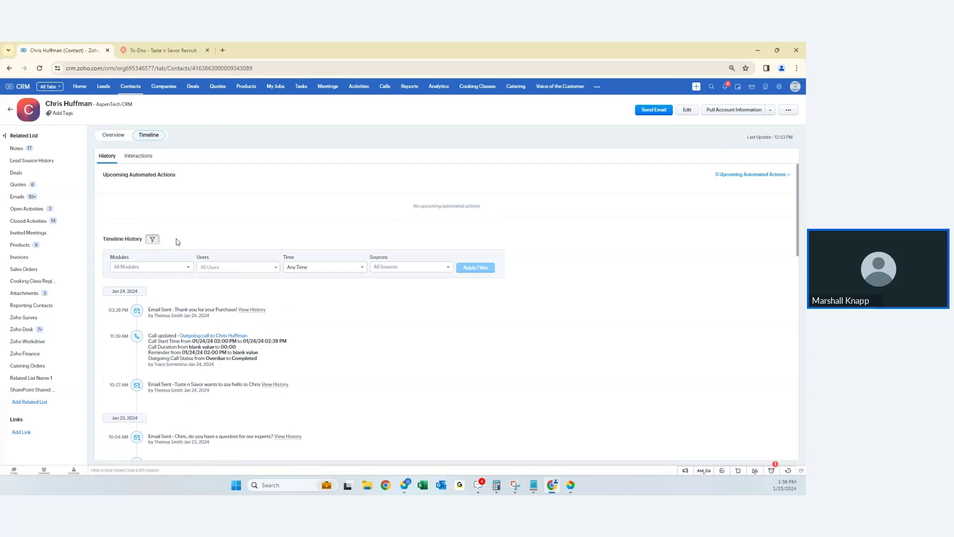
left_click(182, 268)
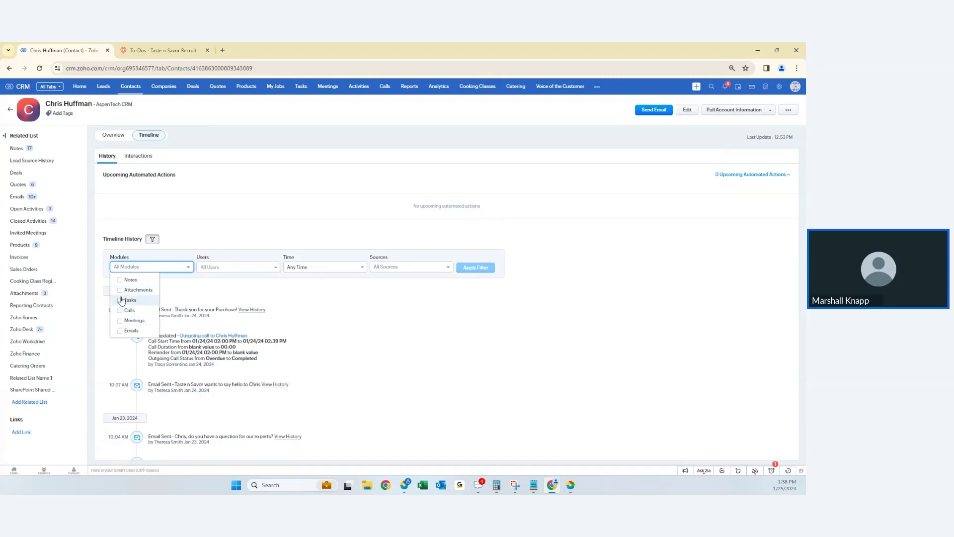
left_click(122, 280)
left_click(484, 267)
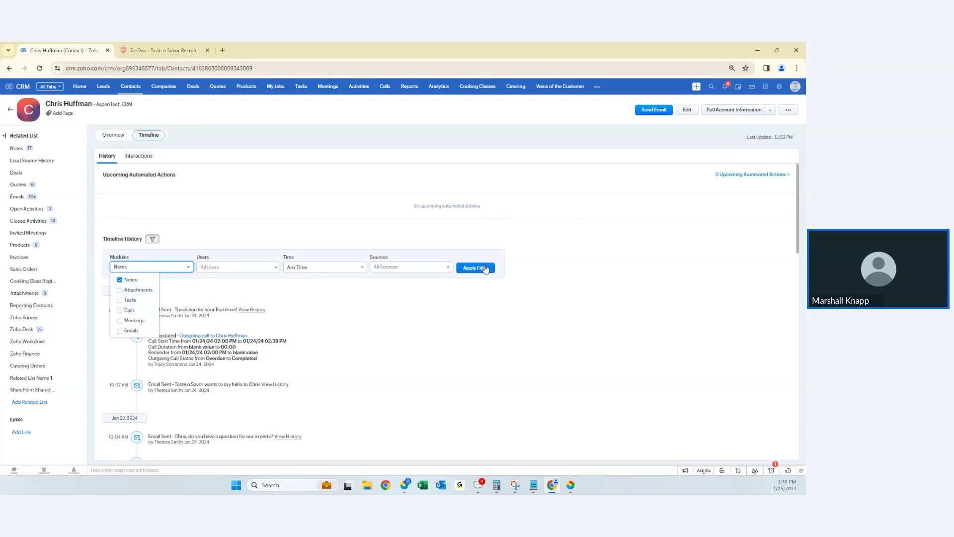
- Remove the Notes module filter and review the Users and time range filter options
scroll(326, 303, "down", 5)
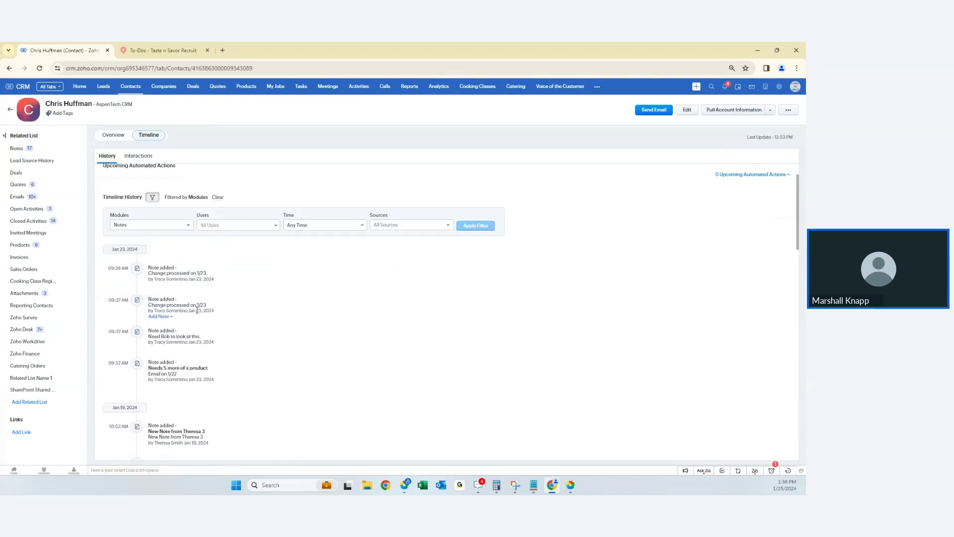
scroll(197, 312, "down", 2)
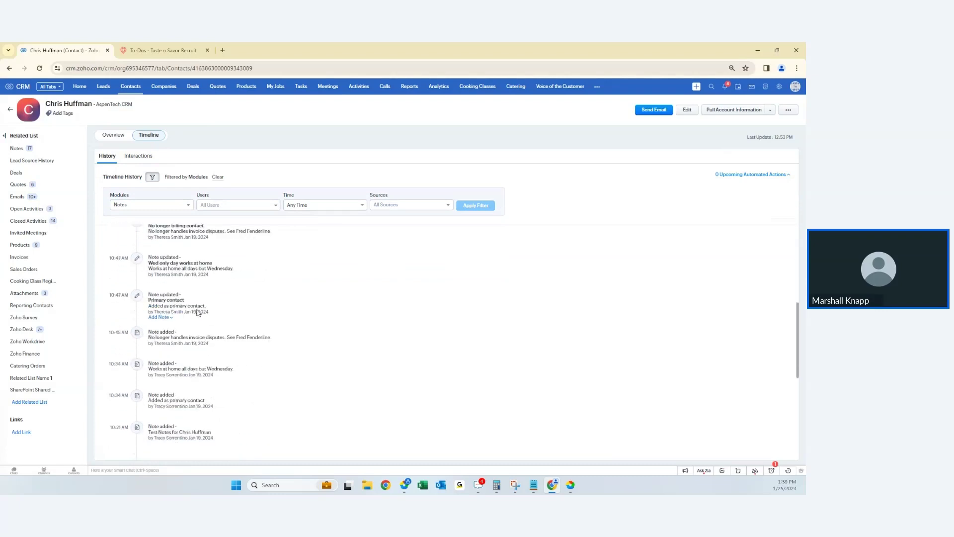
scroll(198, 311, "up", 5)
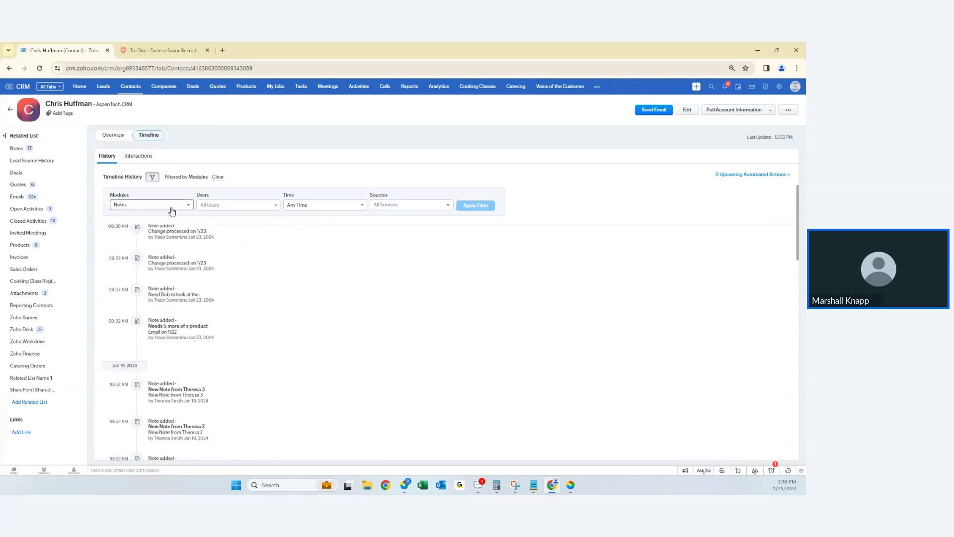
left_click(170, 205)
left_click(121, 218)
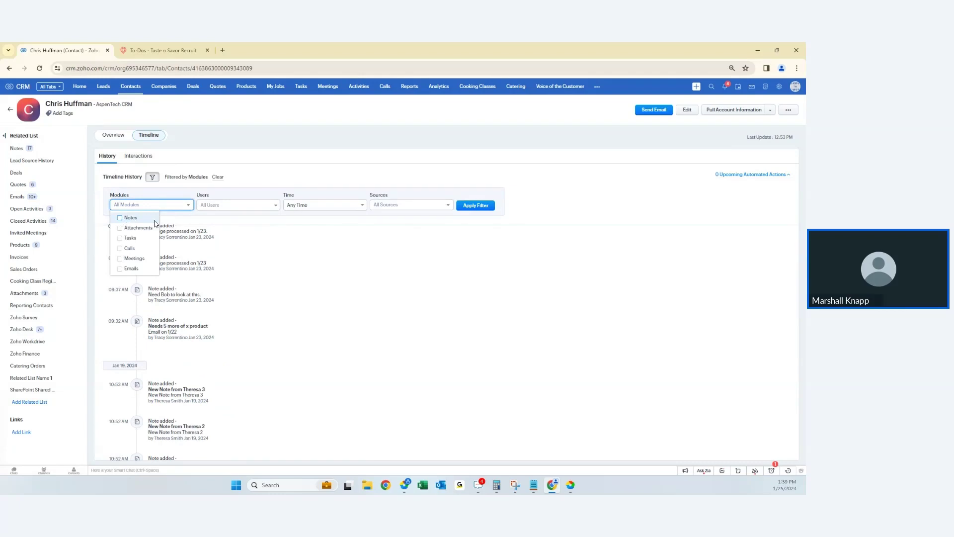
left_click(255, 205)
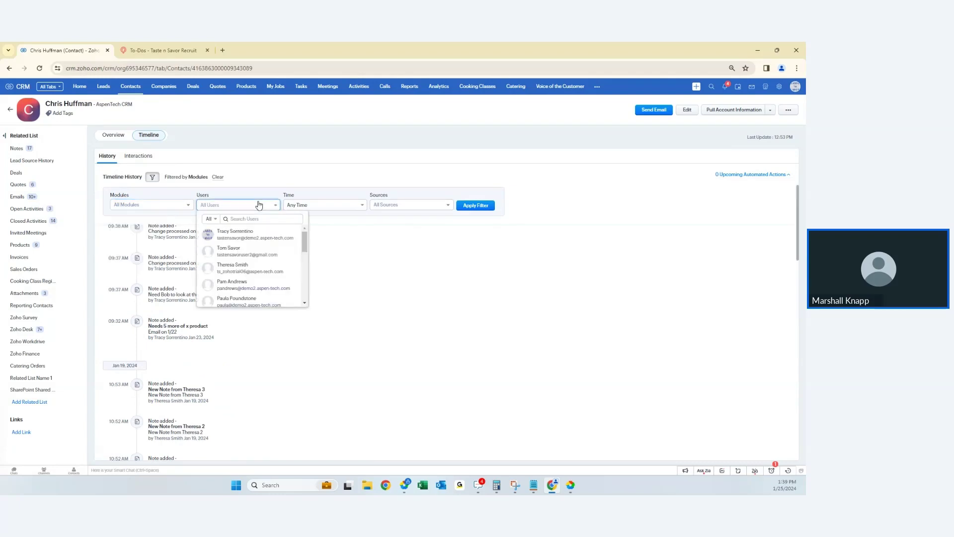
left_click(332, 211)
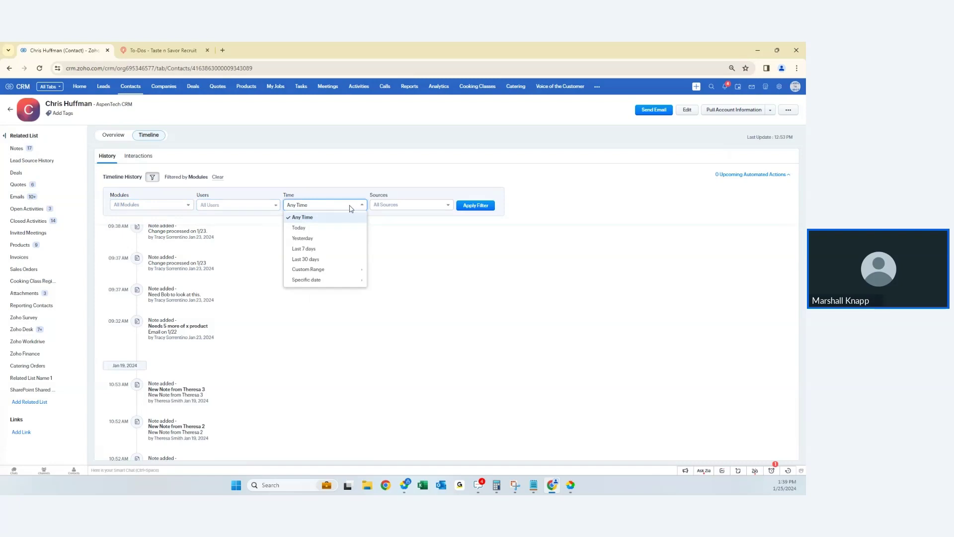
- Filter the timeline to changes from the API source
left_click(416, 206)
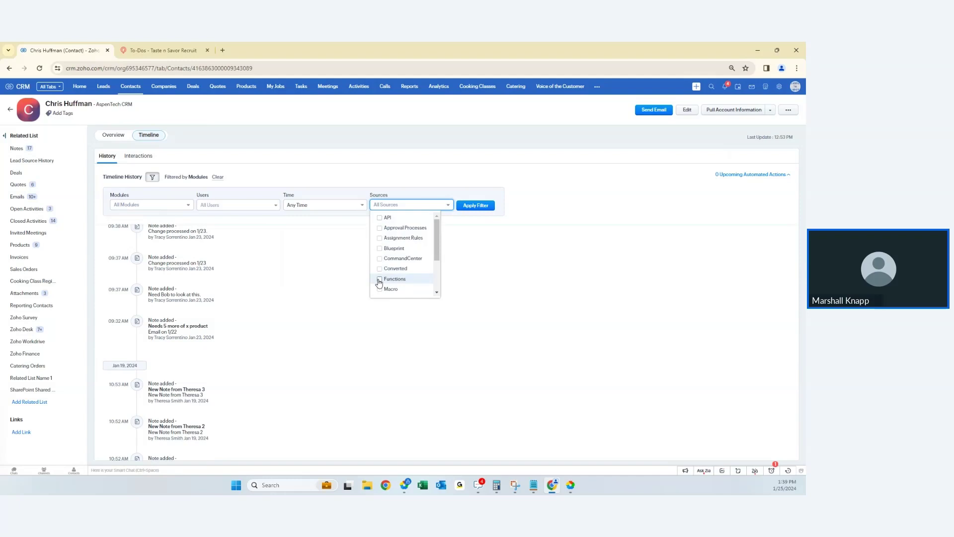
scroll(385, 271, "down", 3)
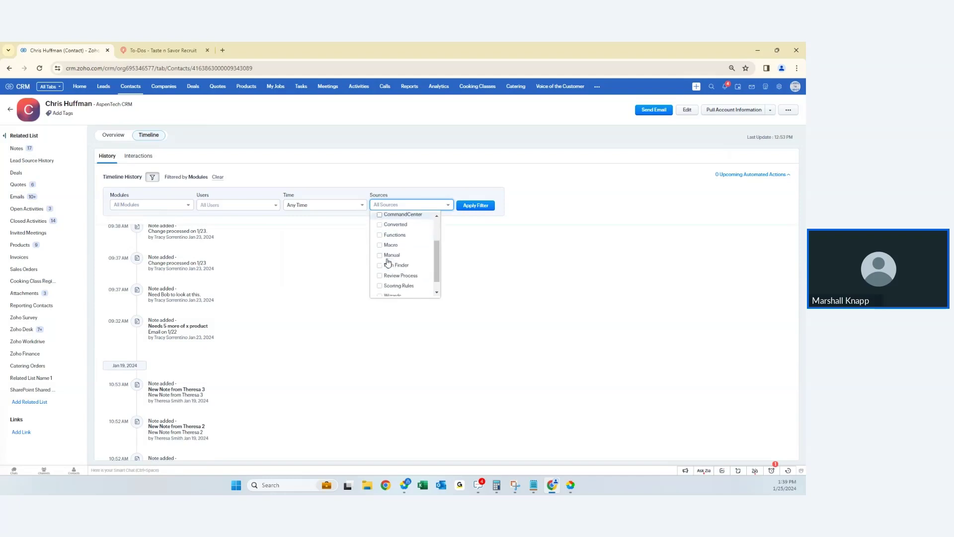
scroll(388, 262, "up", 3)
left_click(381, 217)
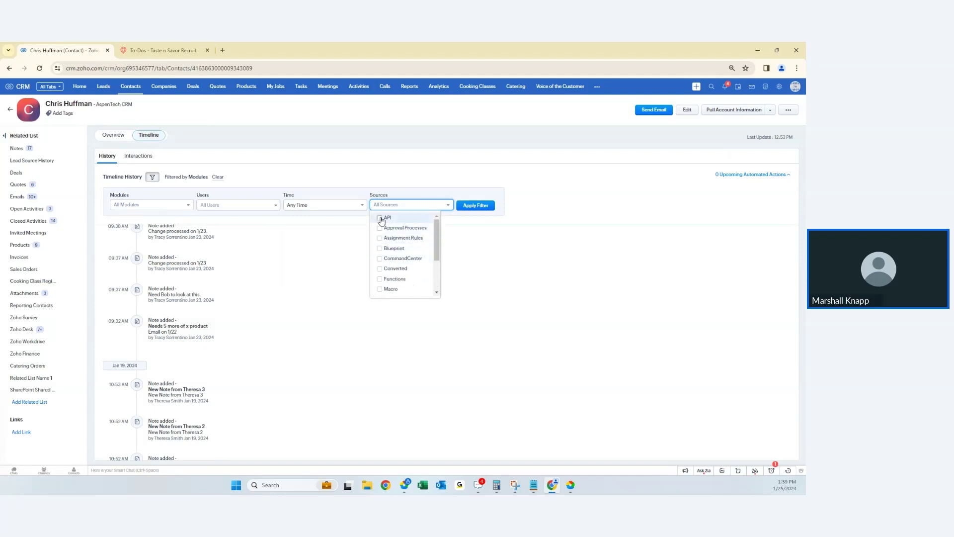
left_click(478, 206)
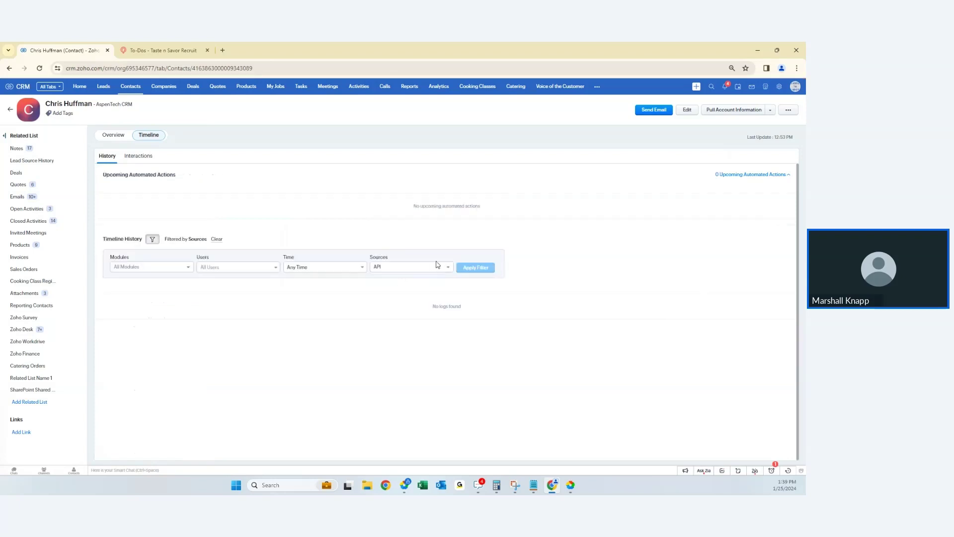
- Replace the API source with Functions, apply it, and collapse the filter bar
left_click(404, 268)
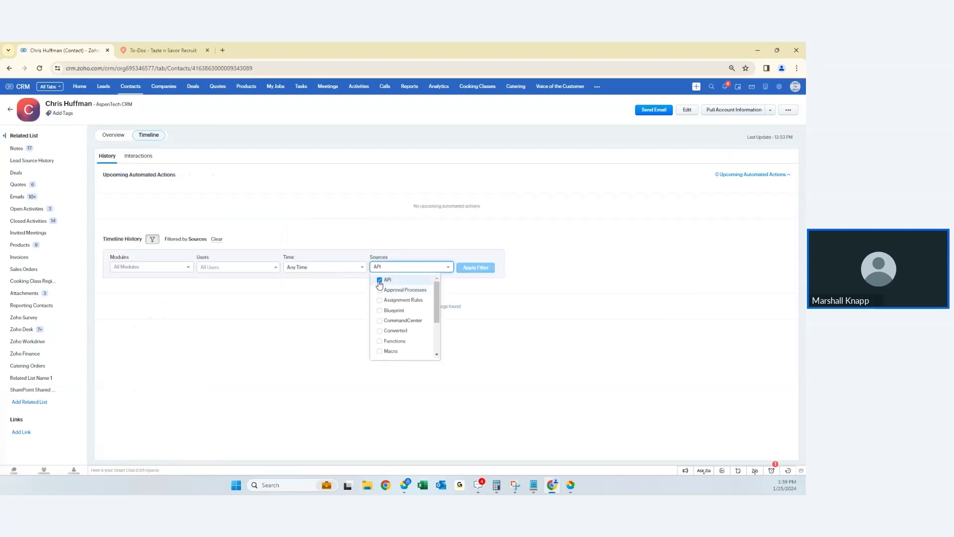
left_click(380, 280)
left_click(380, 341)
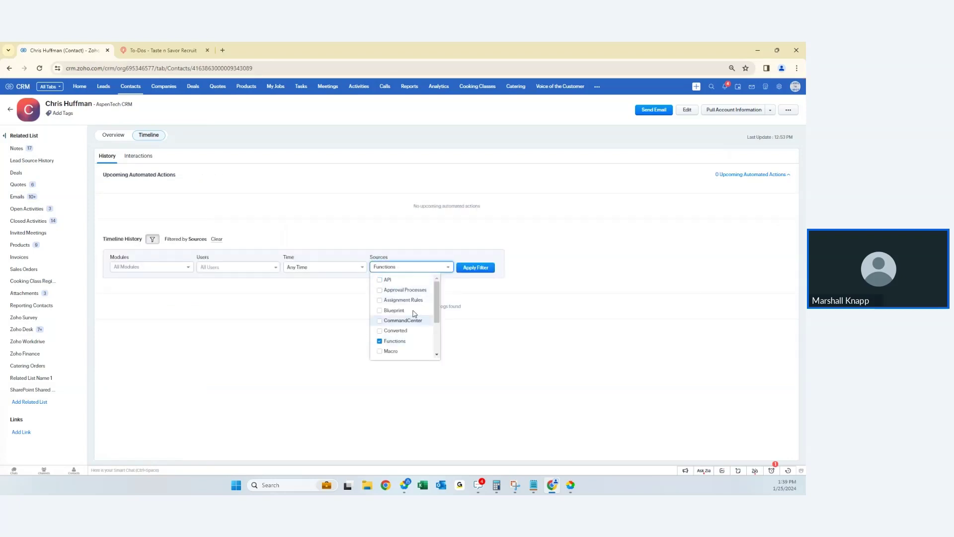
left_click(467, 268)
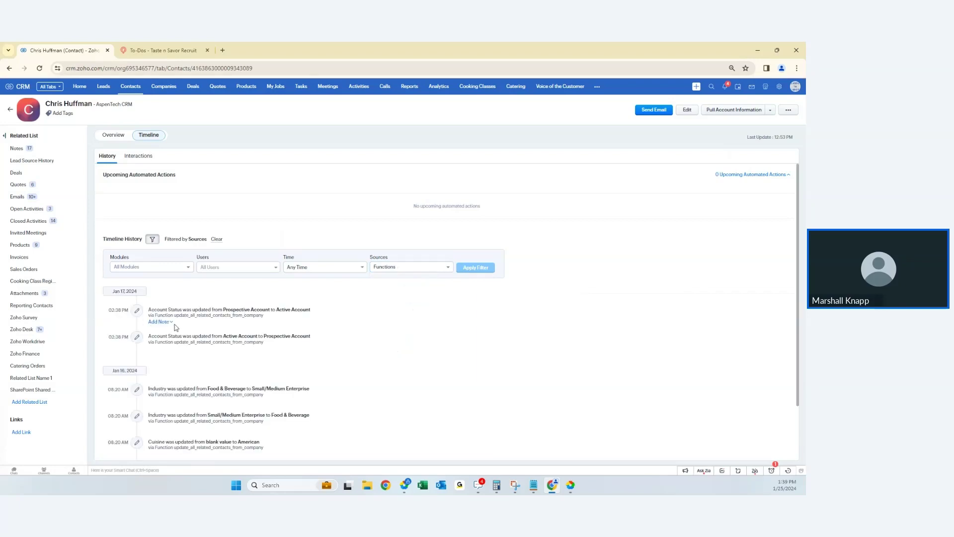
scroll(159, 330, "down", 1)
scroll(161, 330, "up", 1)
left_click(153, 239)
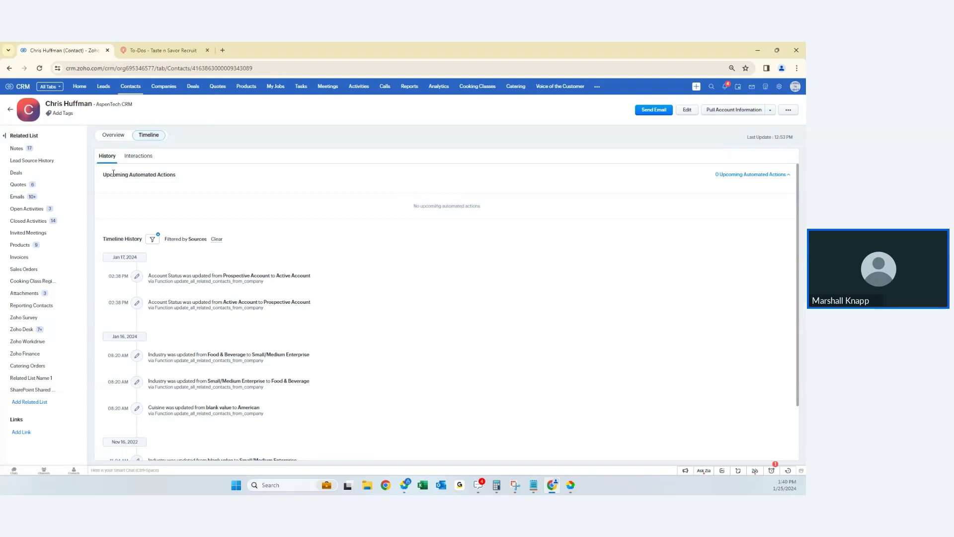
- Switch to the Interactions timeline and check the Mediums filter options, then close the list
left_click(134, 157)
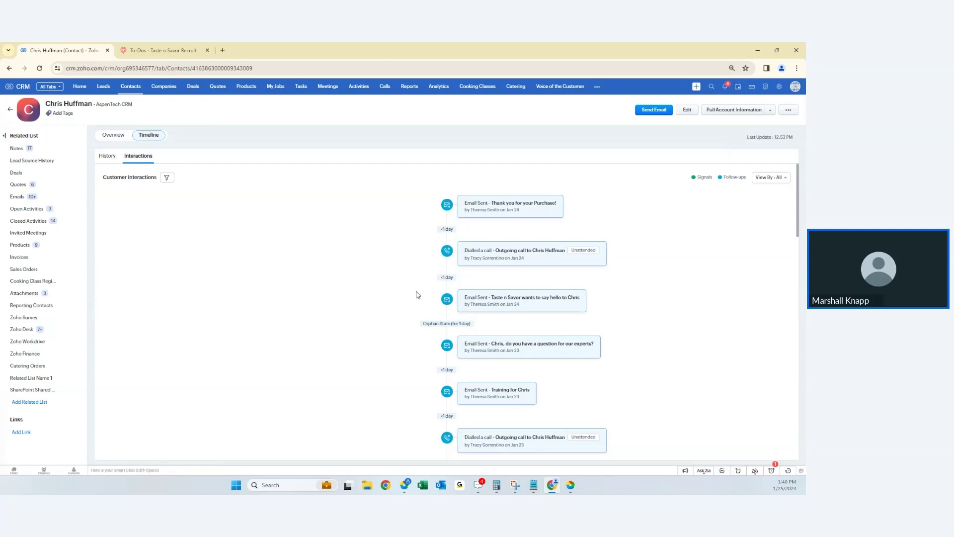
scroll(360, 261, "down", 8)
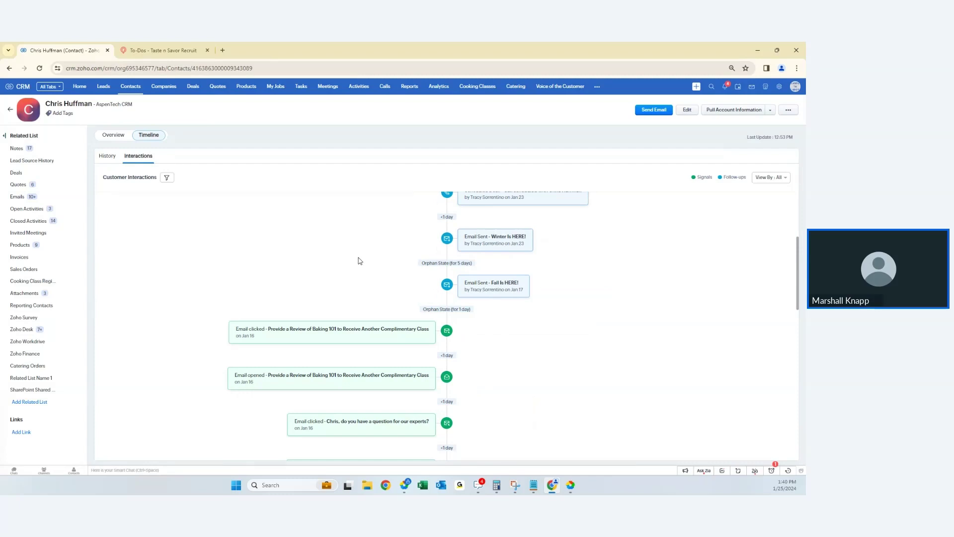
scroll(356, 252, "down", 5)
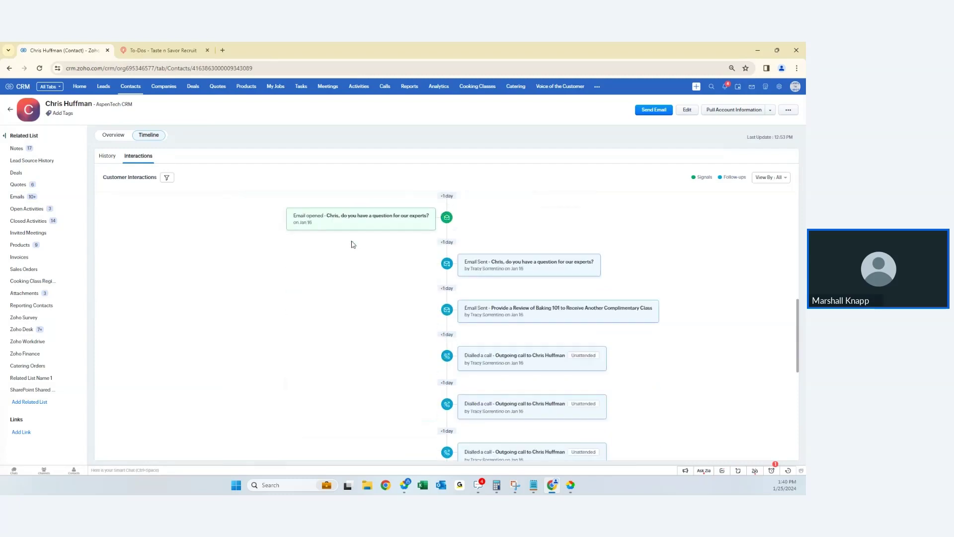
scroll(351, 244, "up", 8)
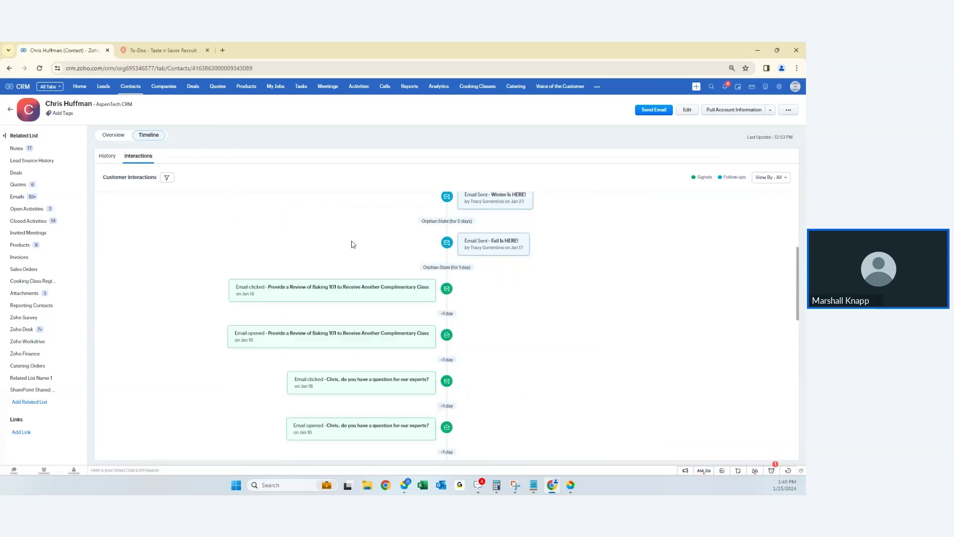
left_click(167, 178)
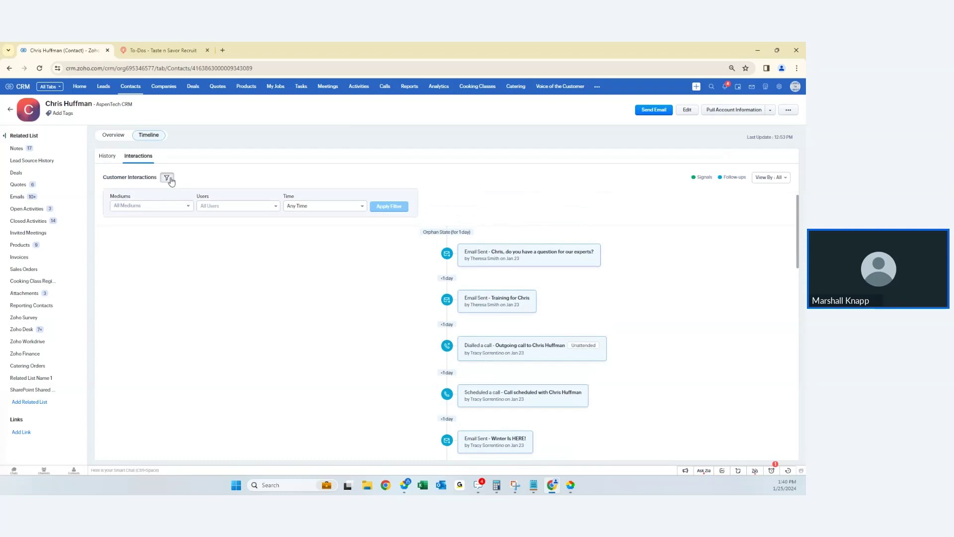
left_click(181, 206)
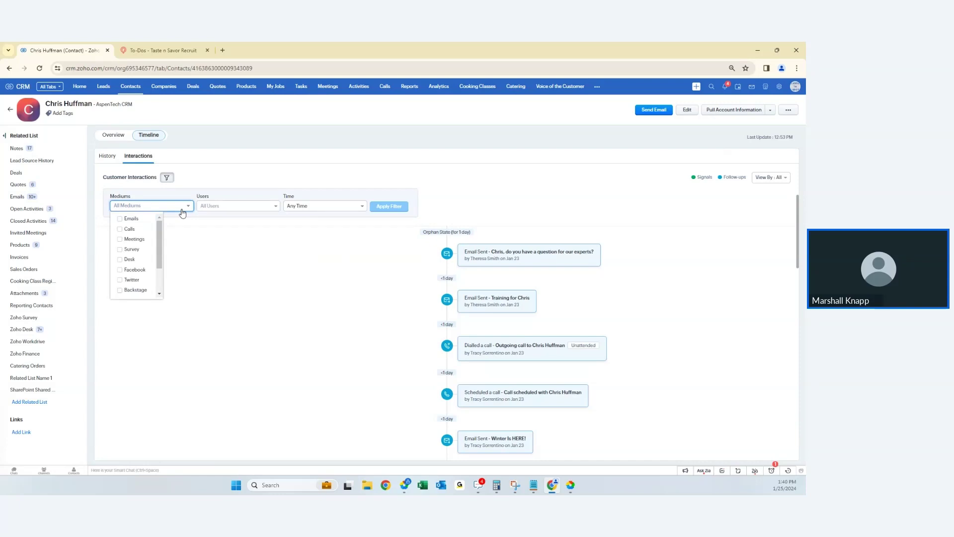
left_click(182, 209)
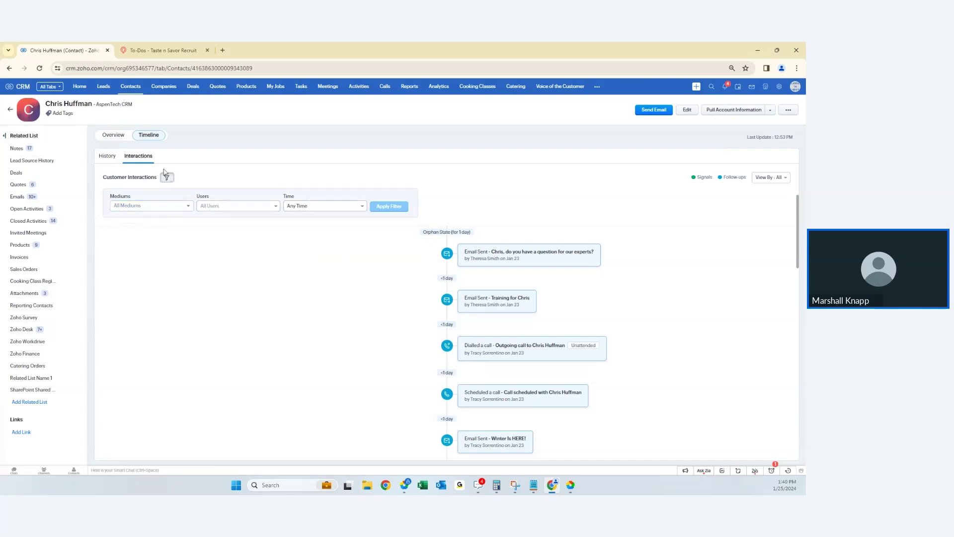
- Go back to the contact's Overview tab
left_click(113, 136)
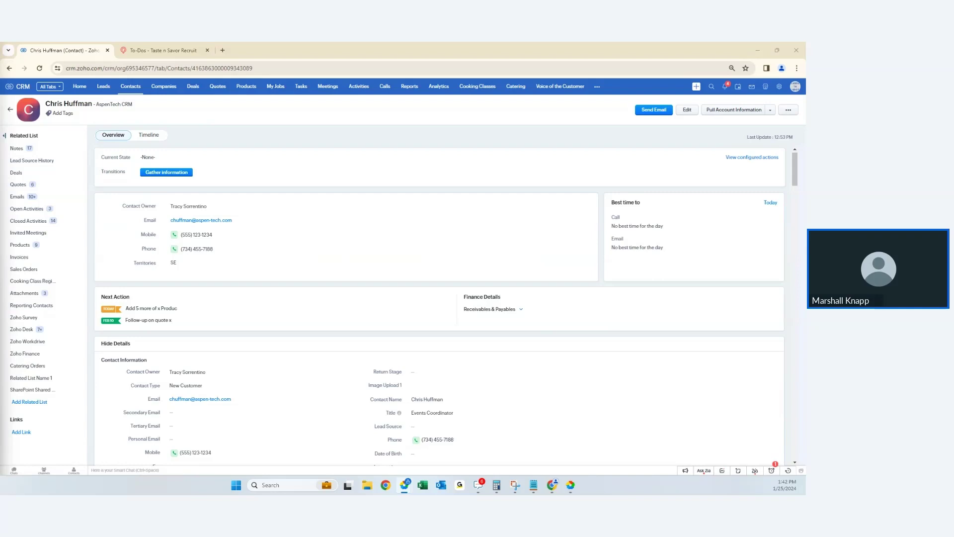
- Open the contact's Timeline on the History sub-tab
left_click(149, 136)
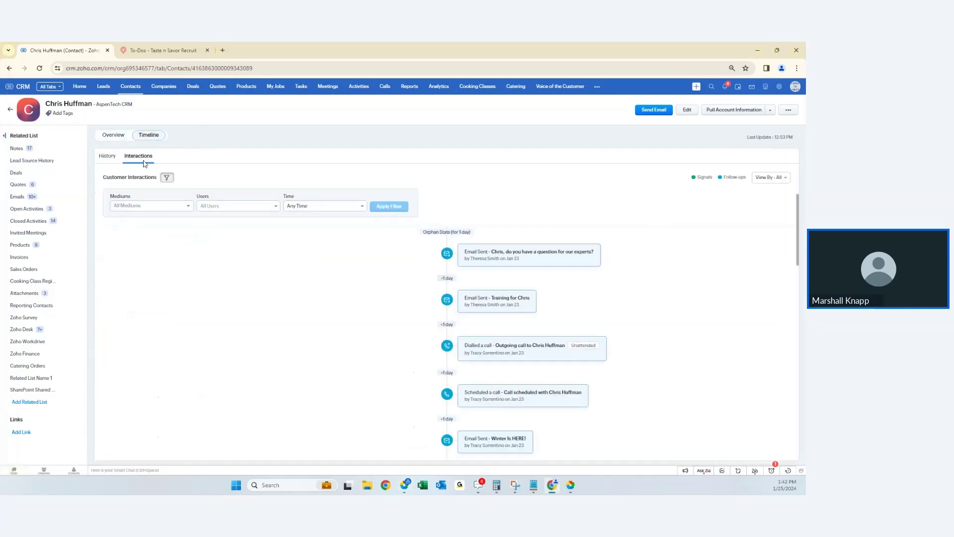
left_click(105, 158)
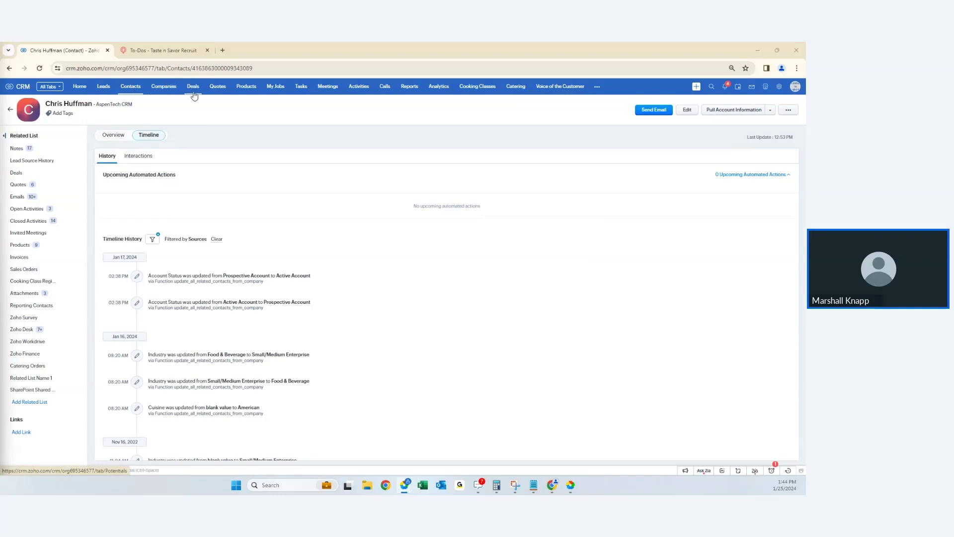
- Open a lead from the Leads list and view its Timeline
left_click(102, 91)
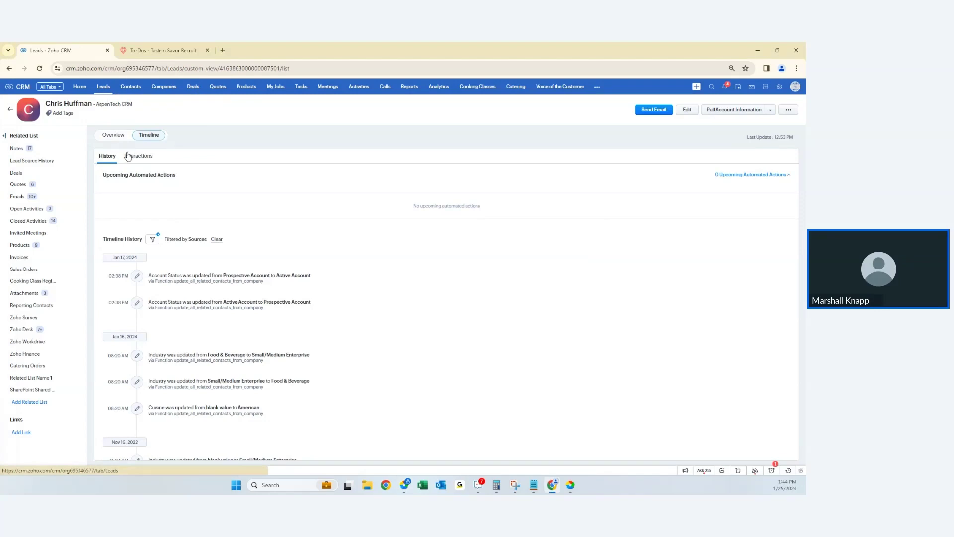
left_click(158, 148)
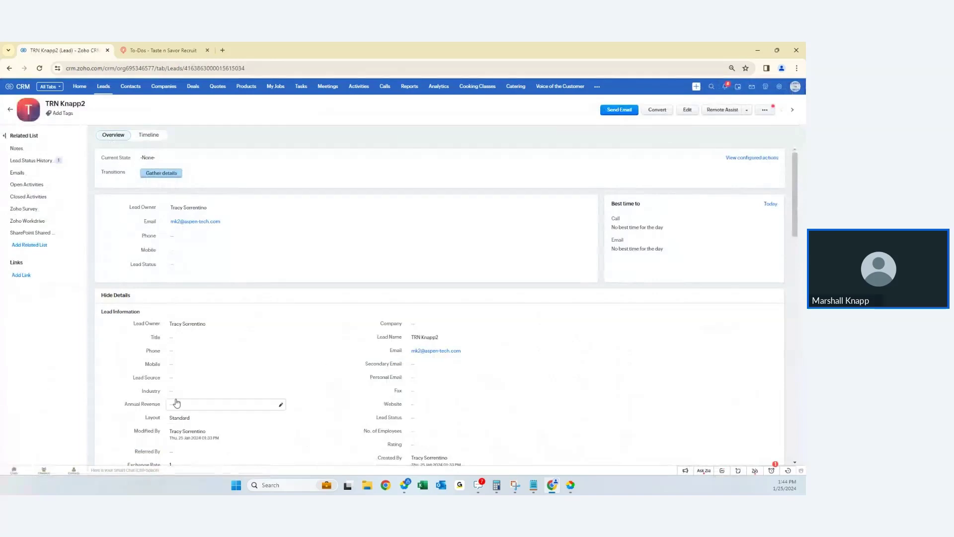
left_click(149, 135)
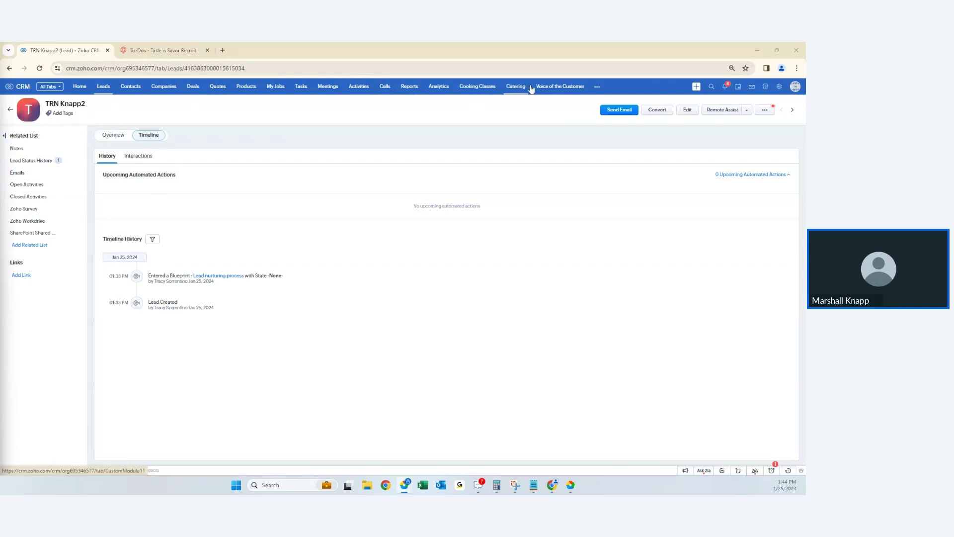
- Open the 'TRN Example for Guided Selling with MSPL Fields' quote and scroll to its Quoted Items
left_click(217, 87)
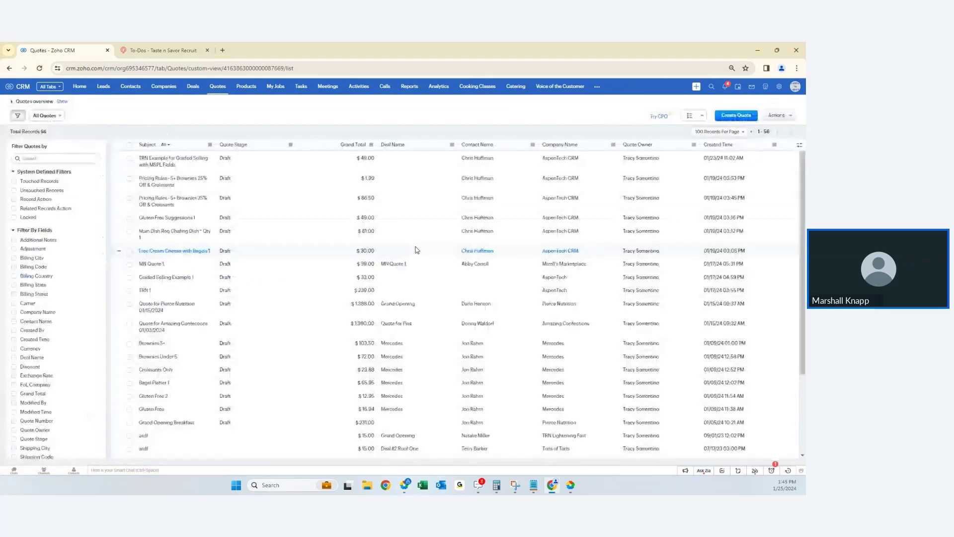
left_click(182, 160)
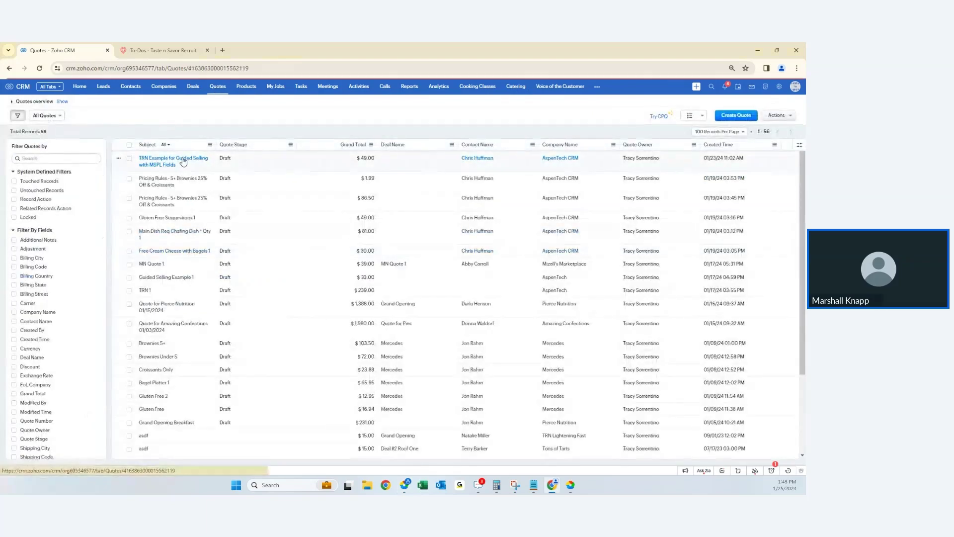
scroll(241, 276, "down", 5)
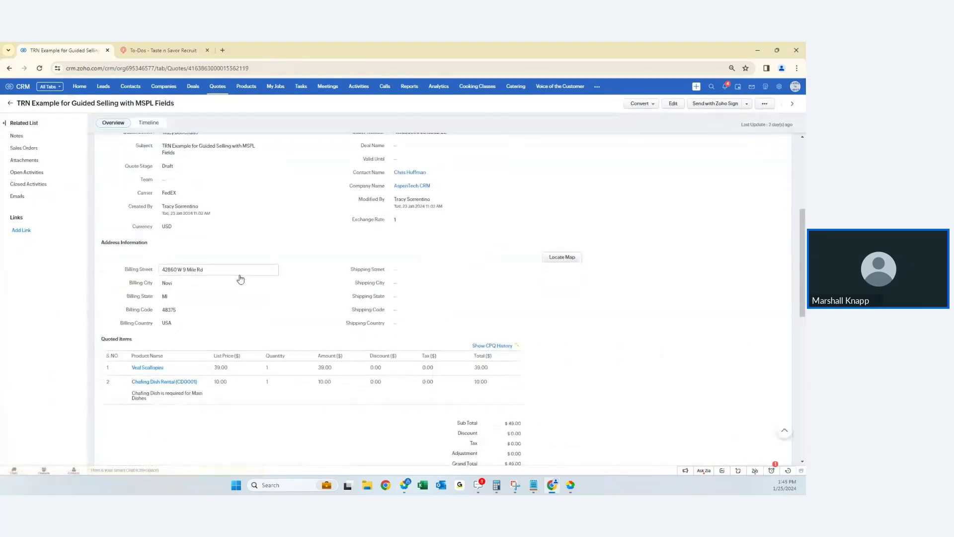
scroll(241, 279, "down", 1)
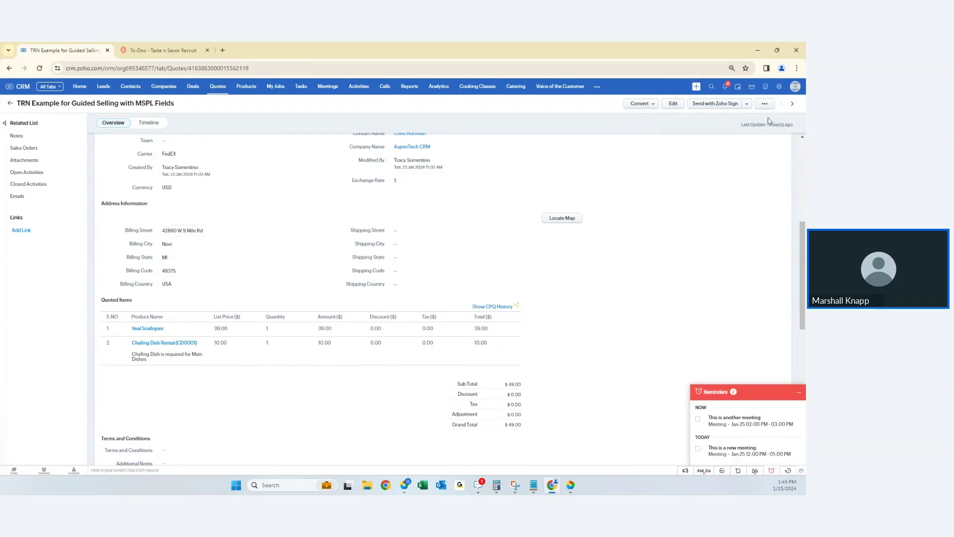
- Load crm.zoho.com in the second browser tab and go to Setup's Templates settings
left_click(179, 53)
left_click(179, 66)
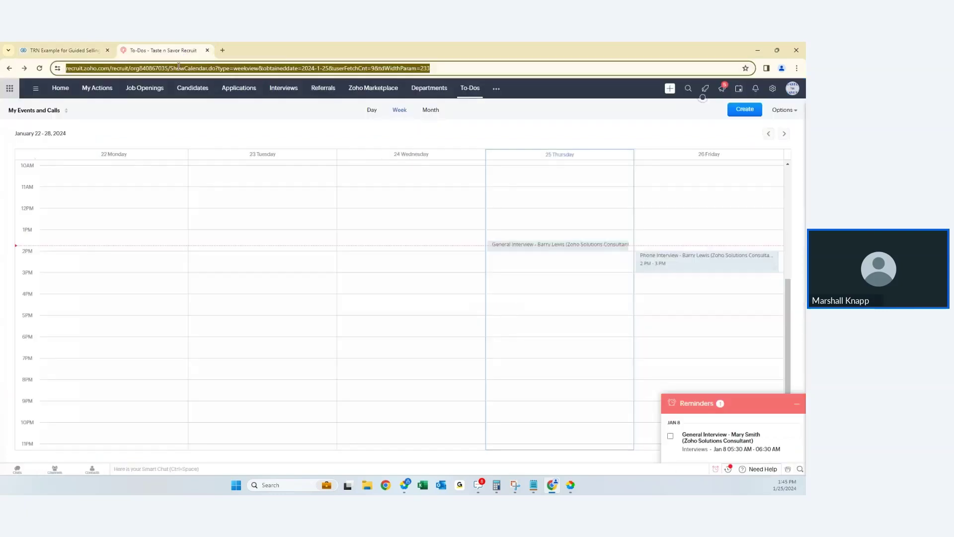
type("cr")
key("Return")
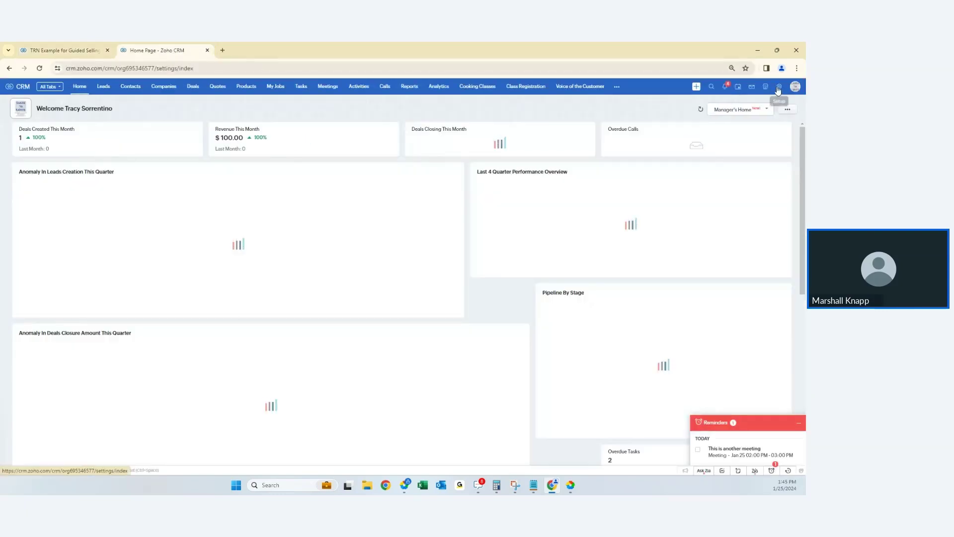
left_click(779, 87)
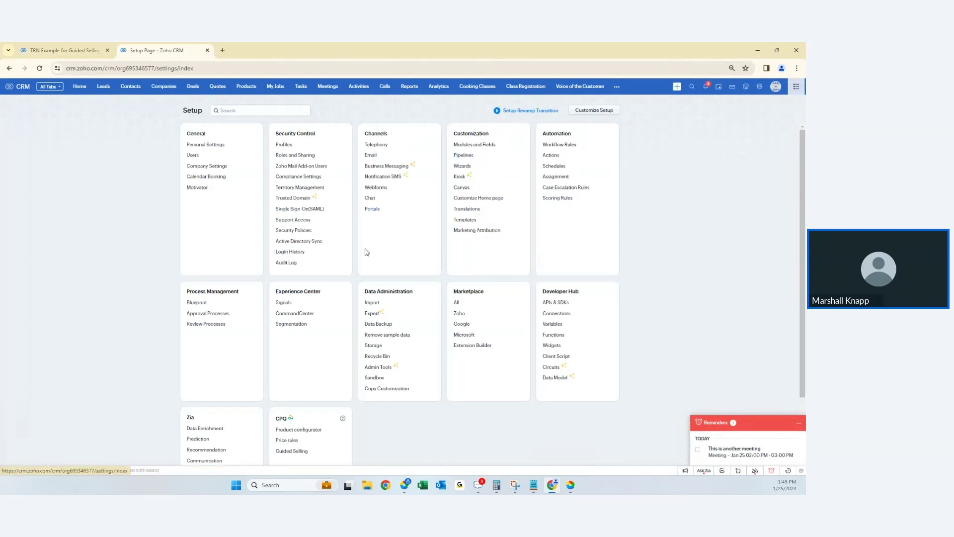
left_click(466, 219)
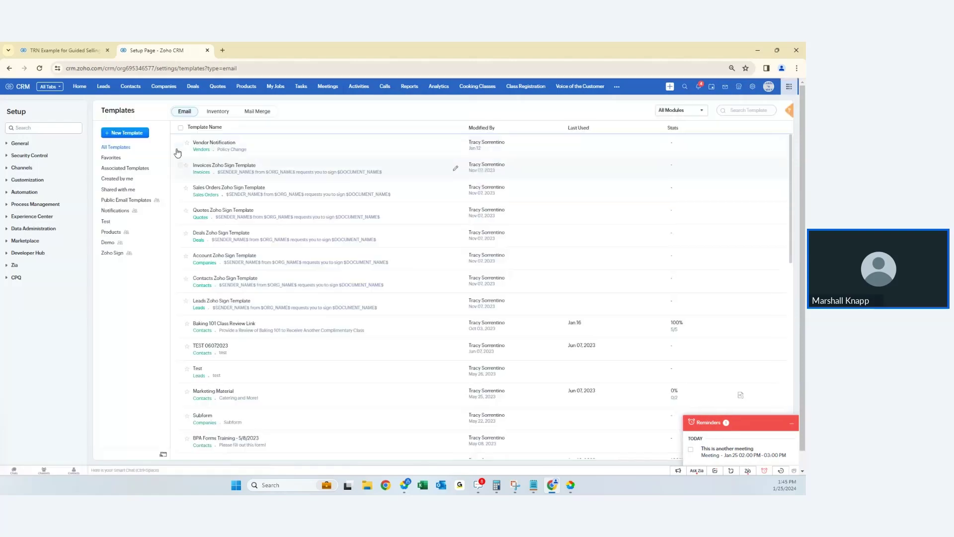
- Open the Inventory template 'Quote from a predesigned template' in the editor
left_click(218, 112)
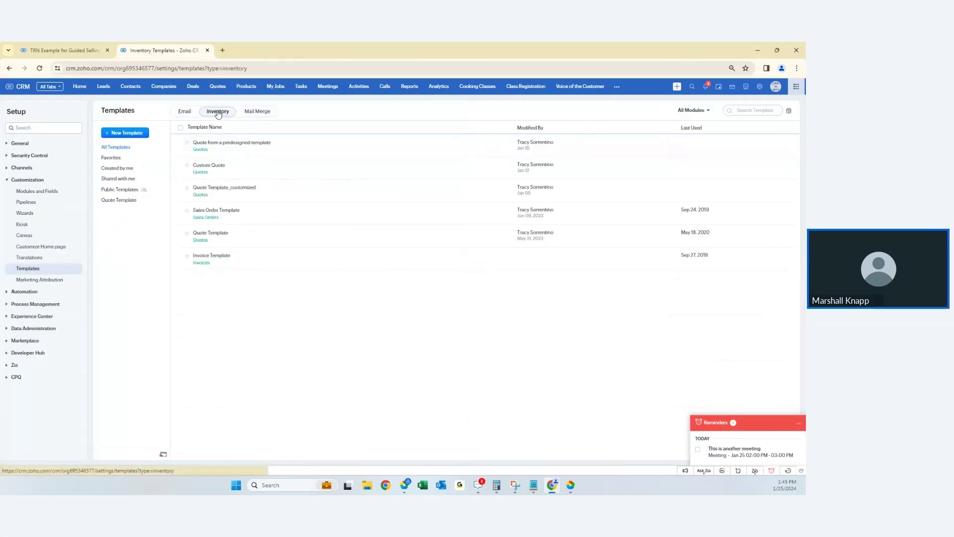
left_click(226, 144)
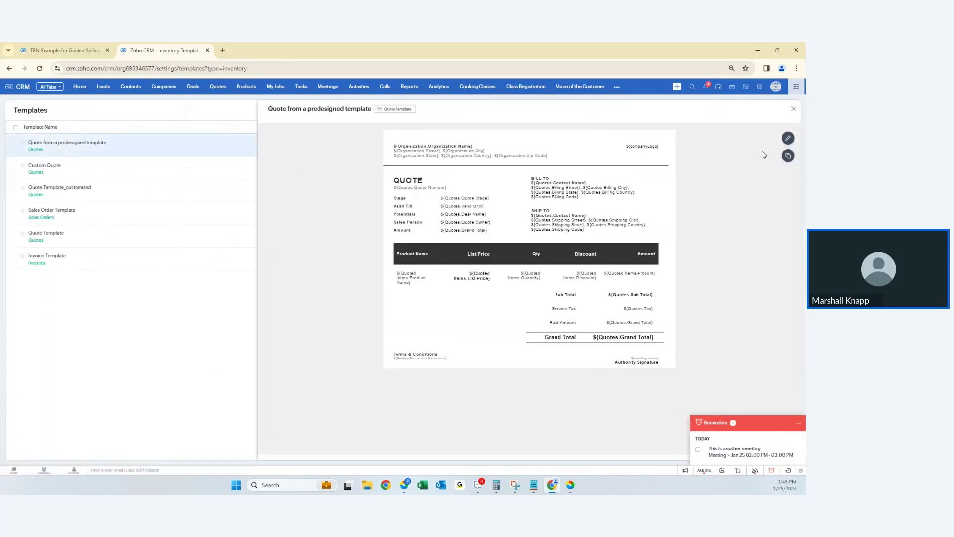
left_click(787, 138)
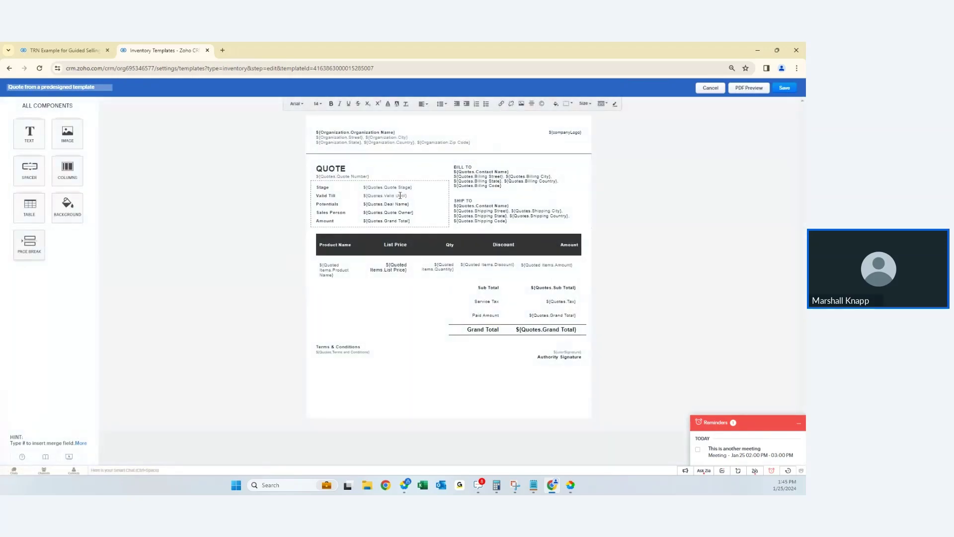
- Select the QUOTE heading, then cancel editing and discard the unsaved template changes
left_click(353, 168)
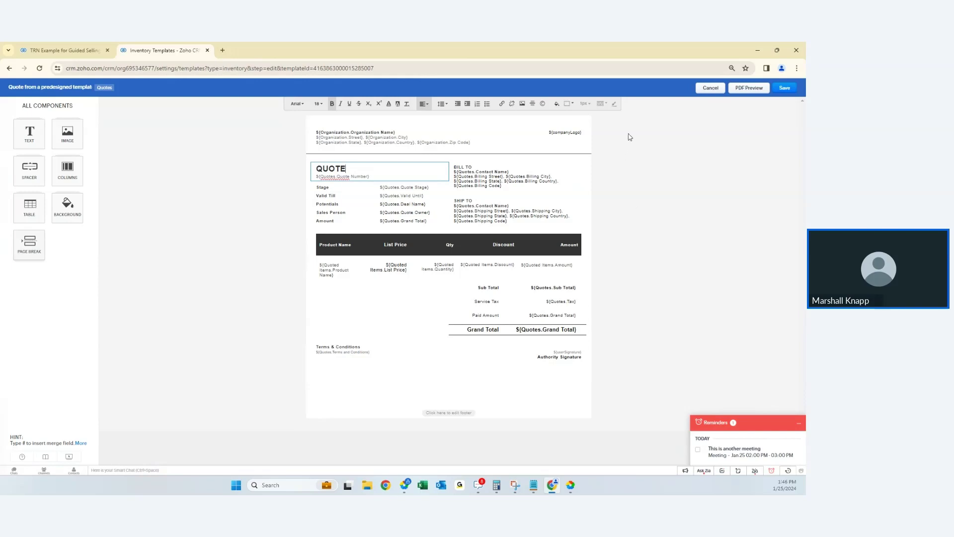
left_click(710, 89)
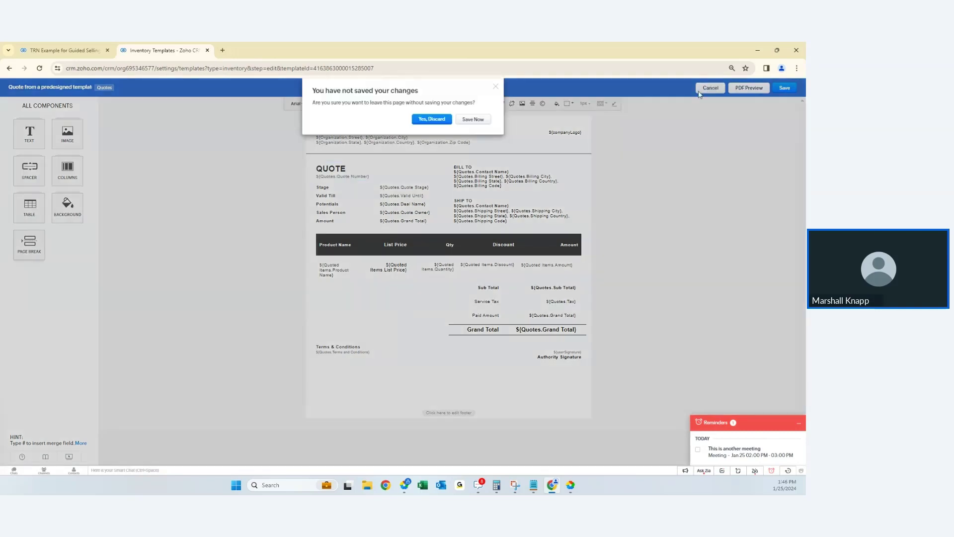
left_click(446, 120)
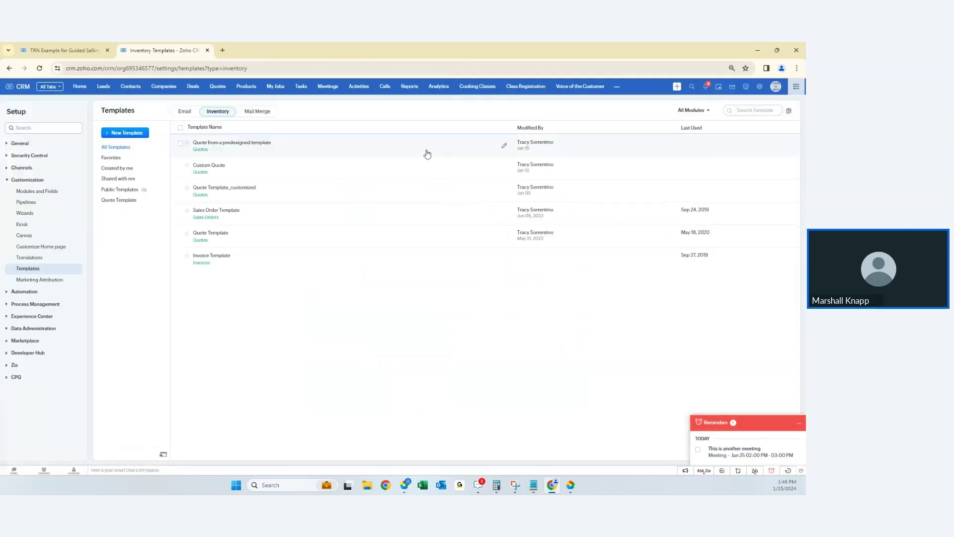
- Begin a new Leads mail merge template, cancel it, and go back to the TRN Example quote
left_click(258, 111)
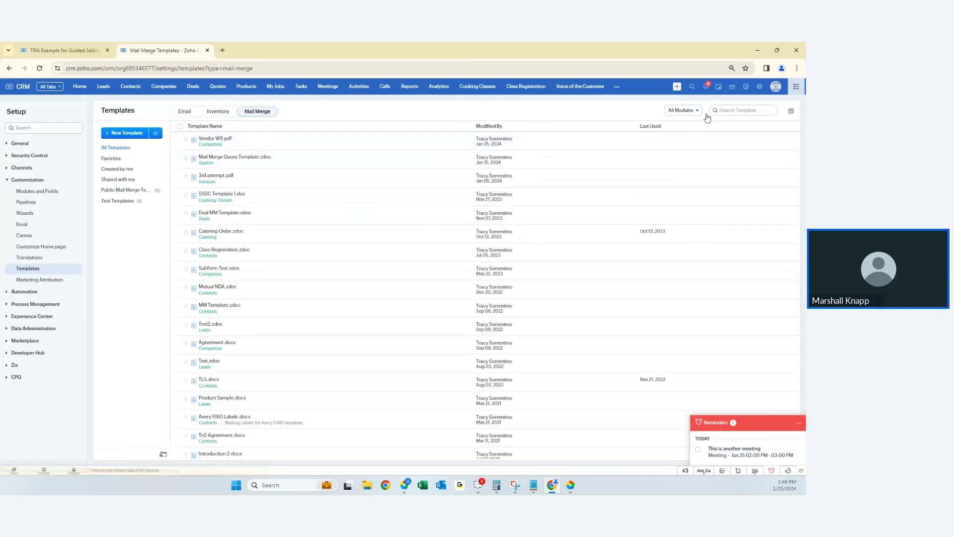
left_click(108, 134)
left_click(381, 120)
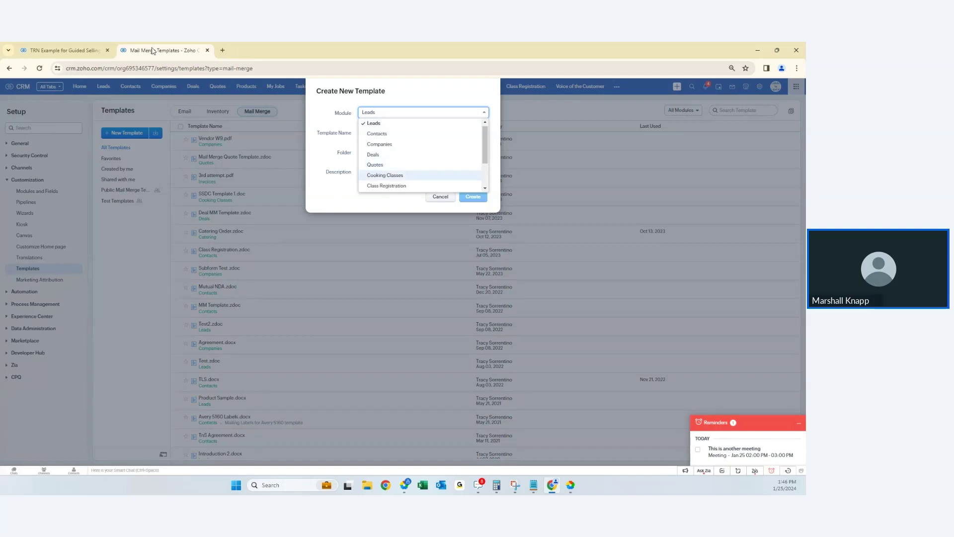
left_click(439, 97)
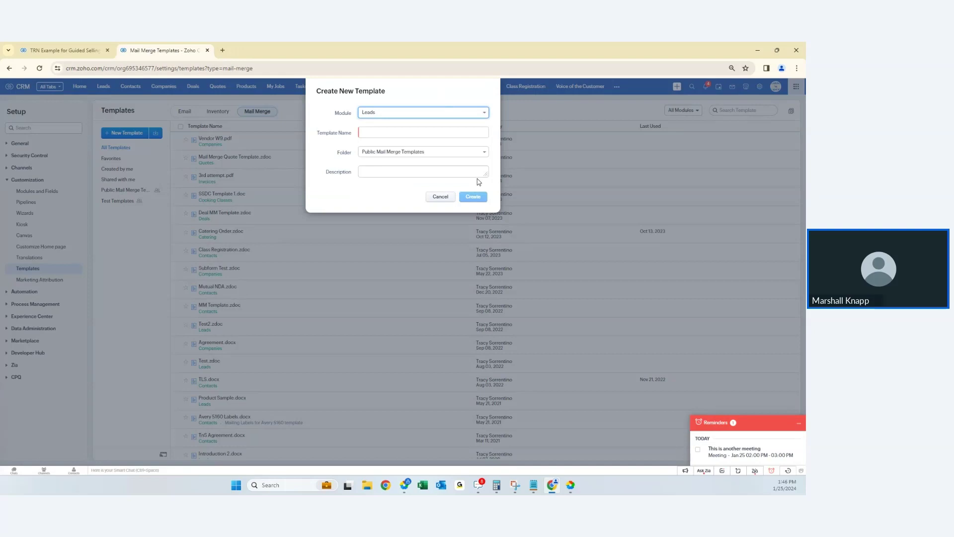
left_click(440, 196)
left_click(38, 51)
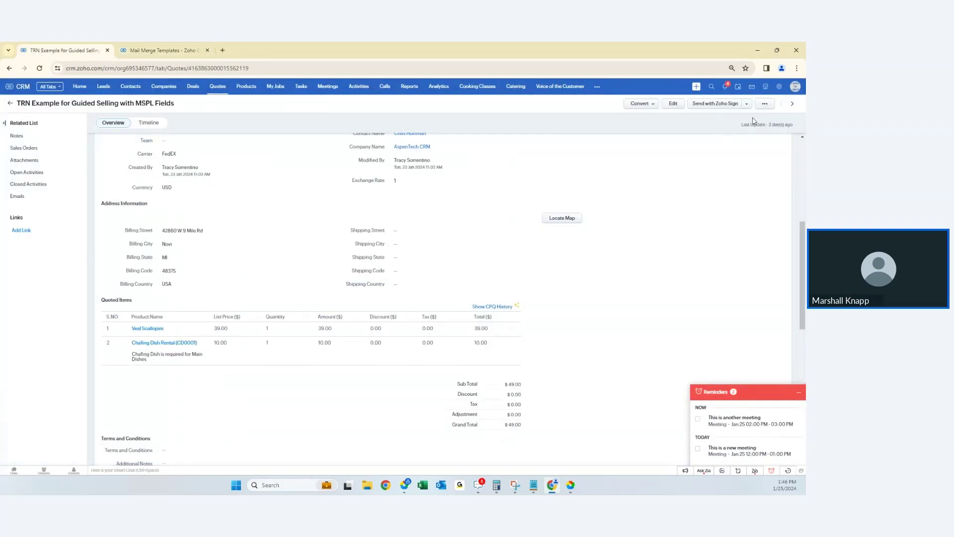
- Mail merge this quote with Mail Merge Quote Template.zdoc, opening it in Zoho Writer
left_click(764, 103)
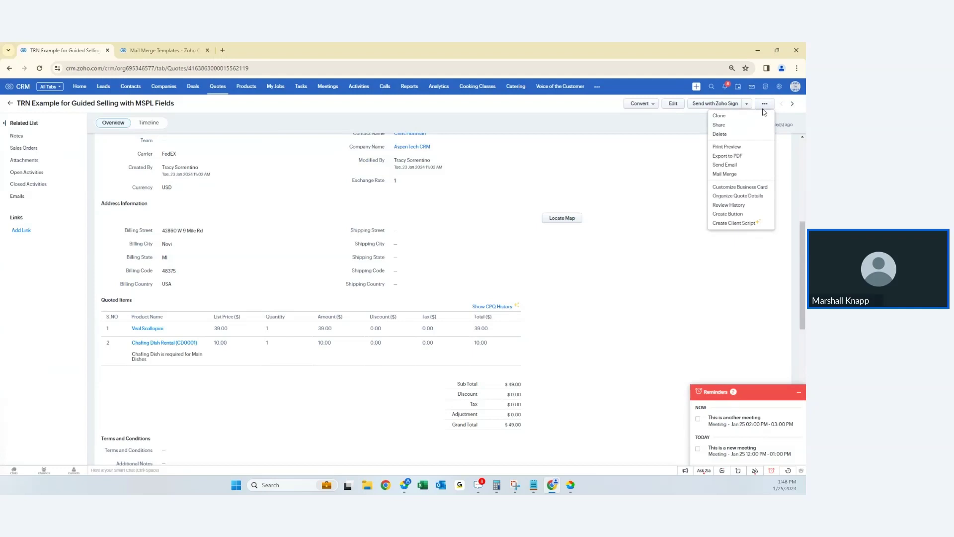
left_click(723, 176)
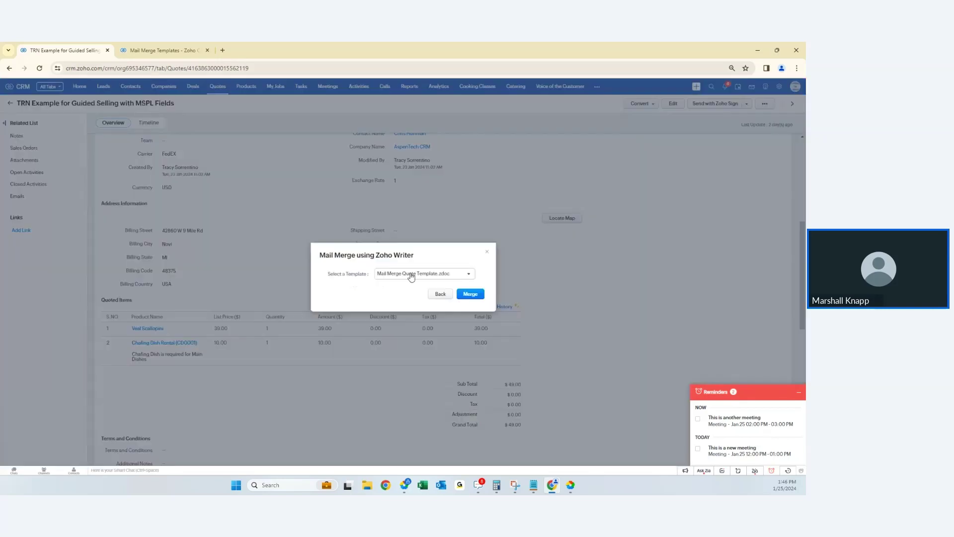
left_click(398, 278)
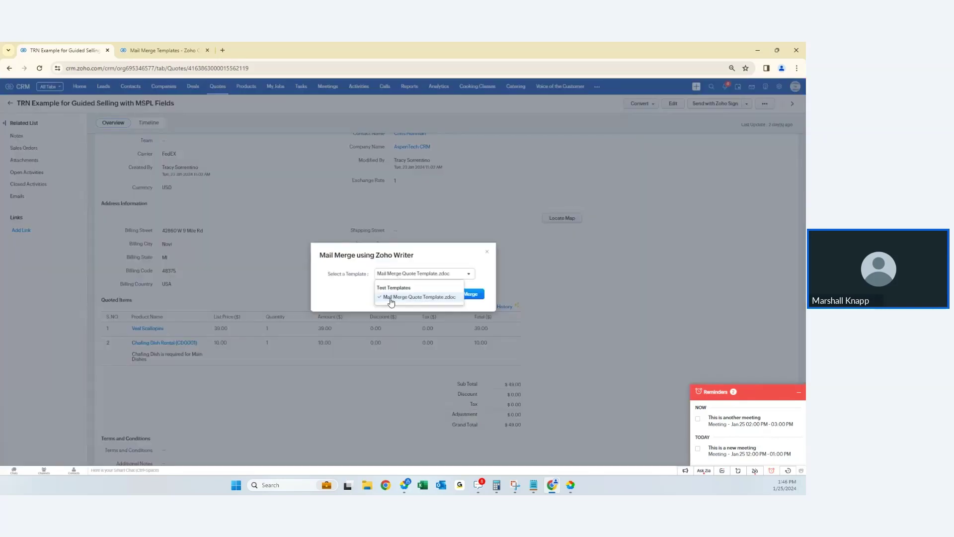
left_click(391, 297)
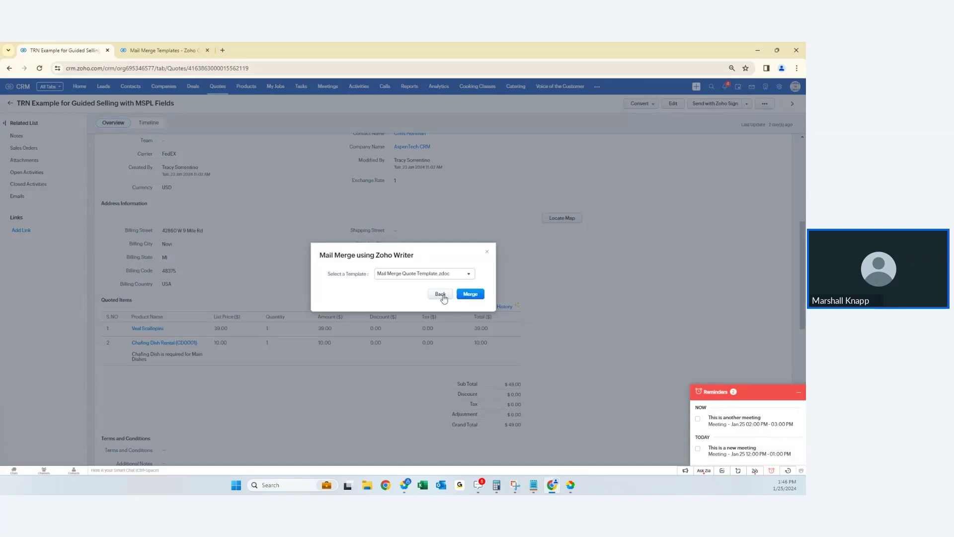
left_click(469, 294)
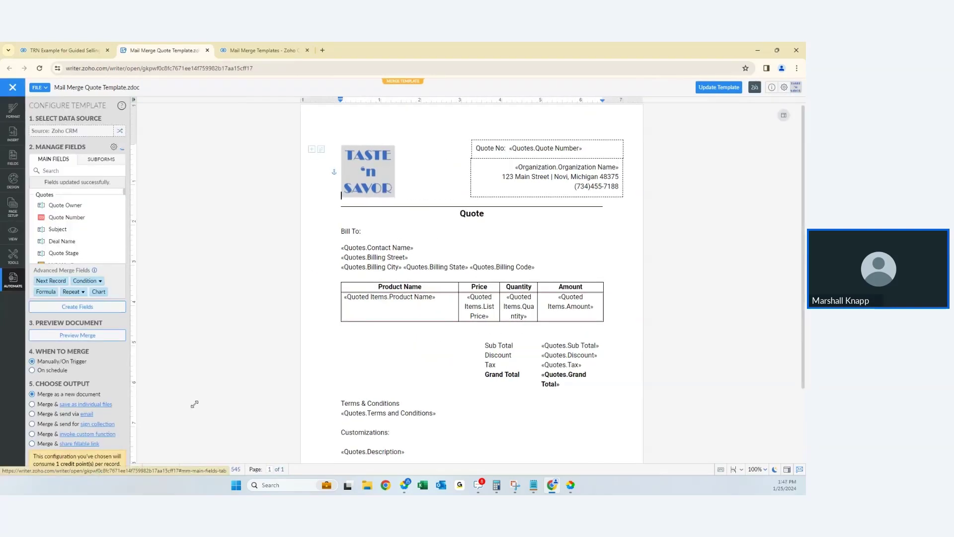
- Run the merge to generate Mail Merge Quote Template.zdoc_Merged with the quote's items
scroll(77, 298, "down", 3)
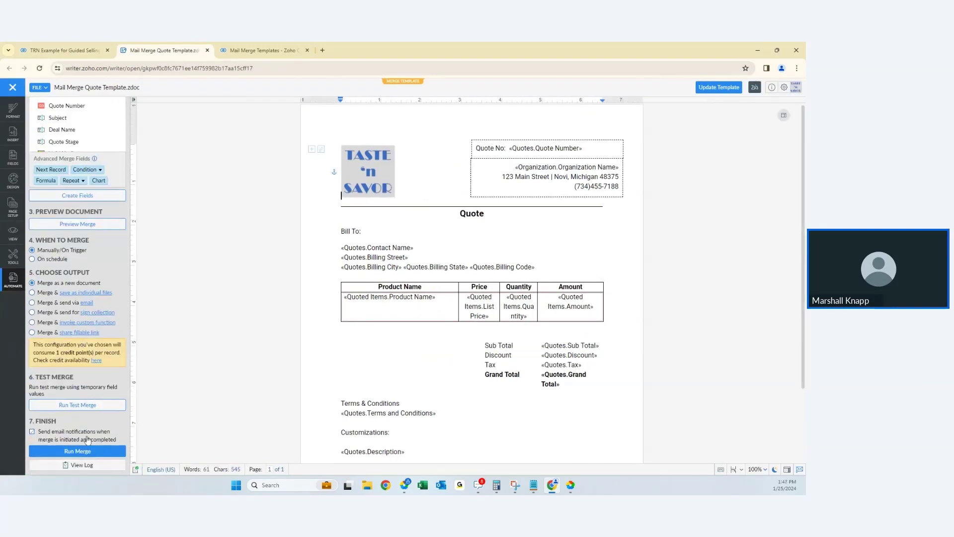
left_click(77, 451)
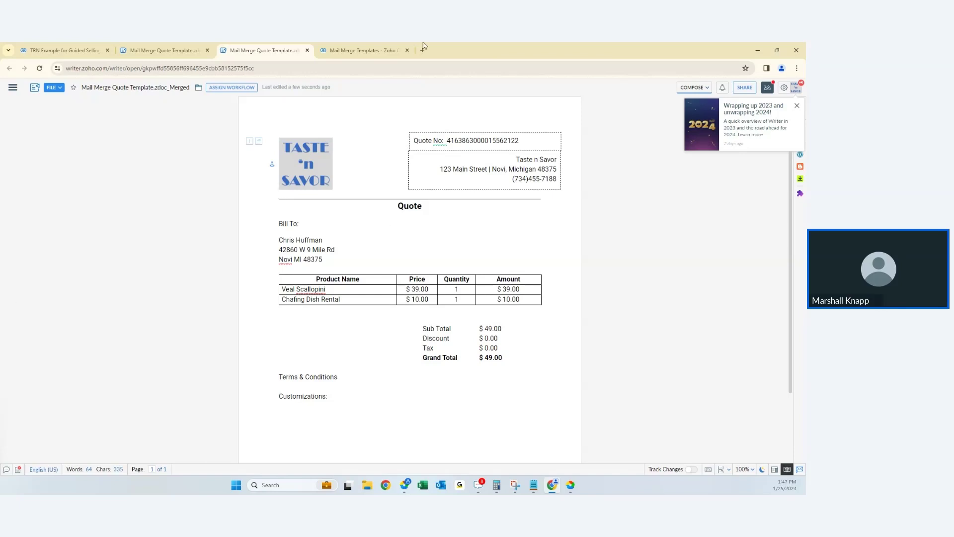
- From the CRM quote tab, go to Setup > Customization > Templates and show Mail Merge templates
left_click(169, 51)
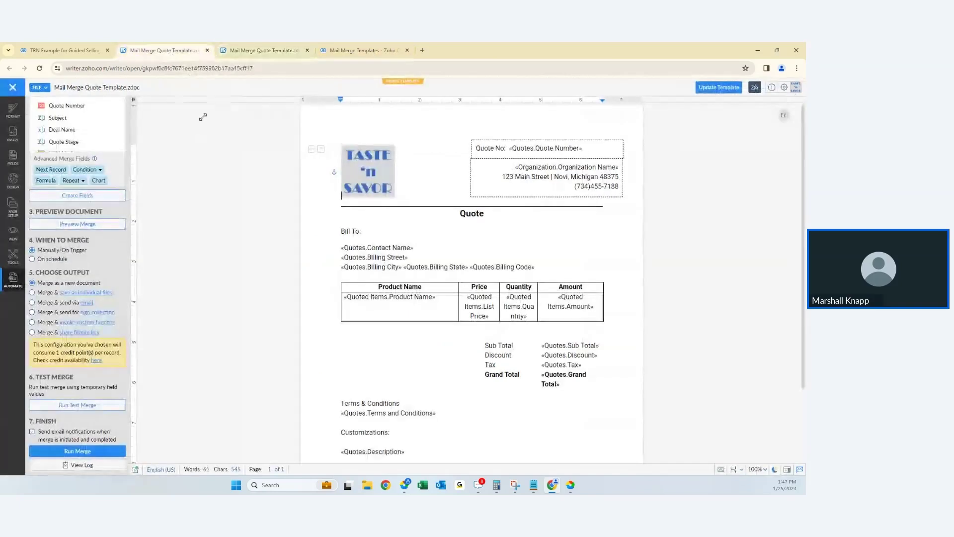
left_click(67, 50)
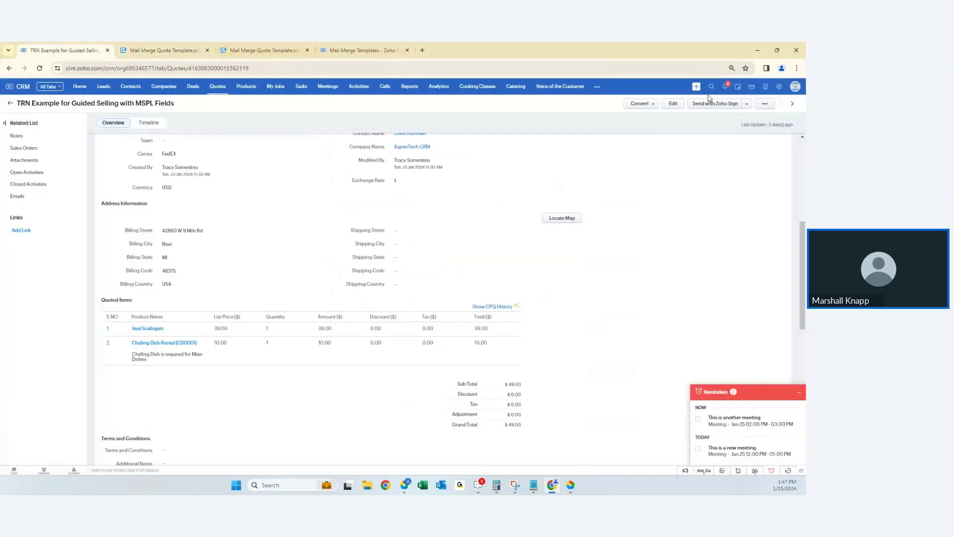
left_click(779, 87)
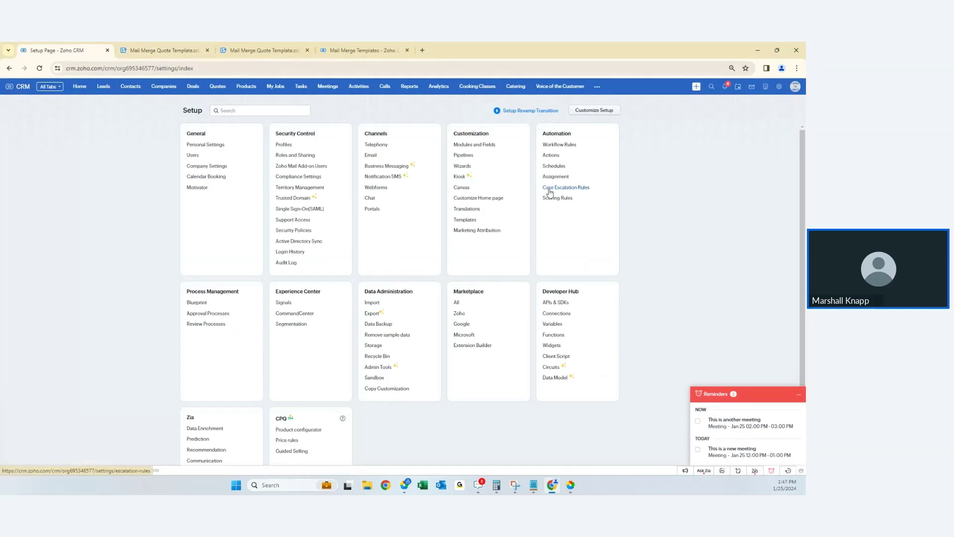
left_click(465, 220)
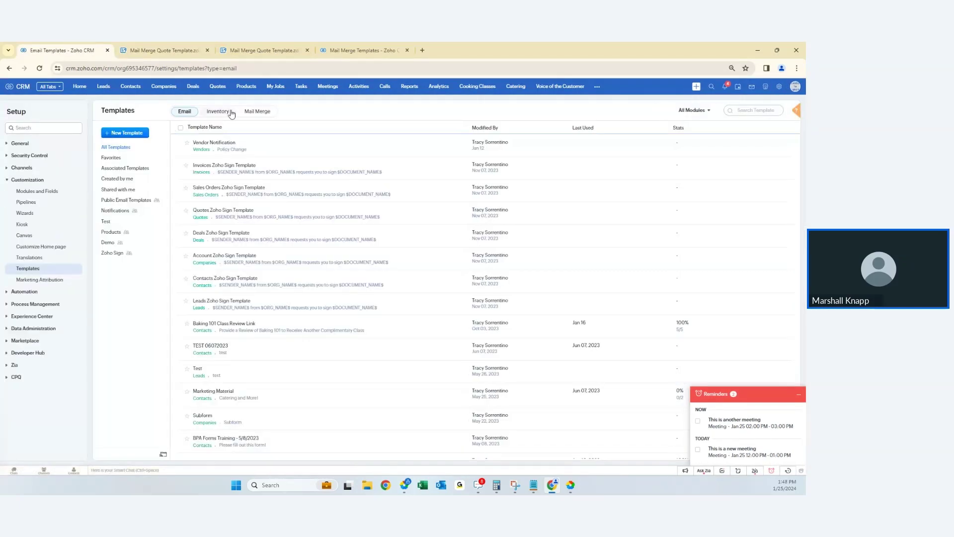
left_click(259, 112)
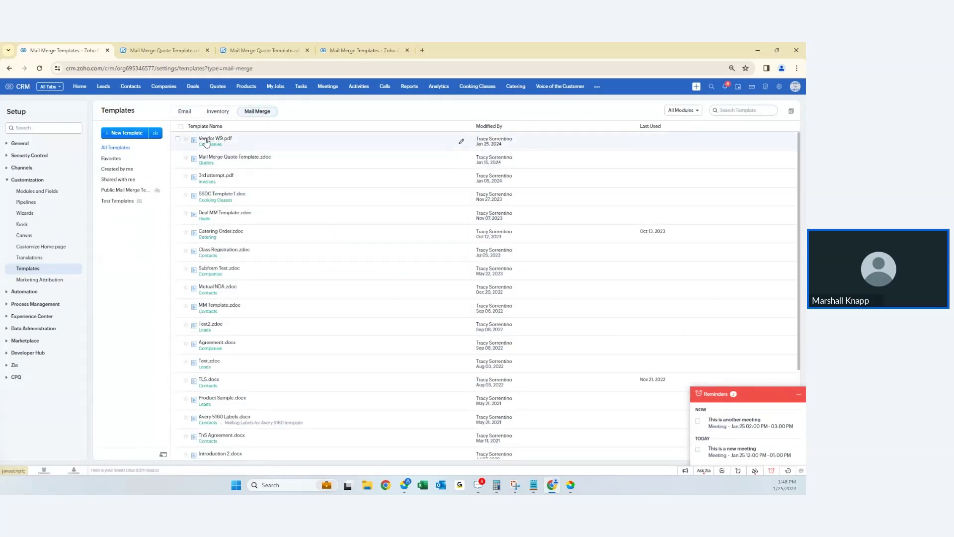
- Open Vendor W9.pdf in Writer, then close its preview in the CRM templates list
left_click(207, 142)
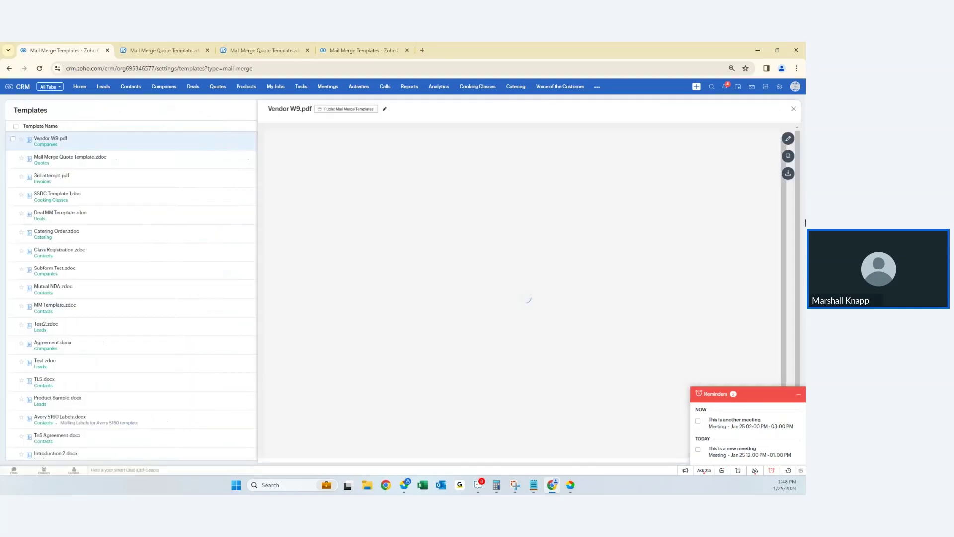
left_click(788, 139)
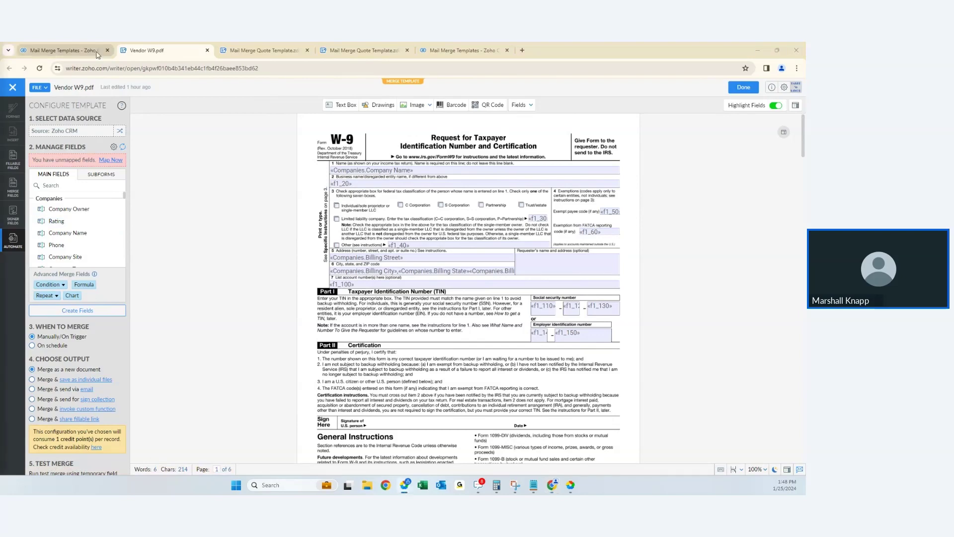
left_click(60, 50)
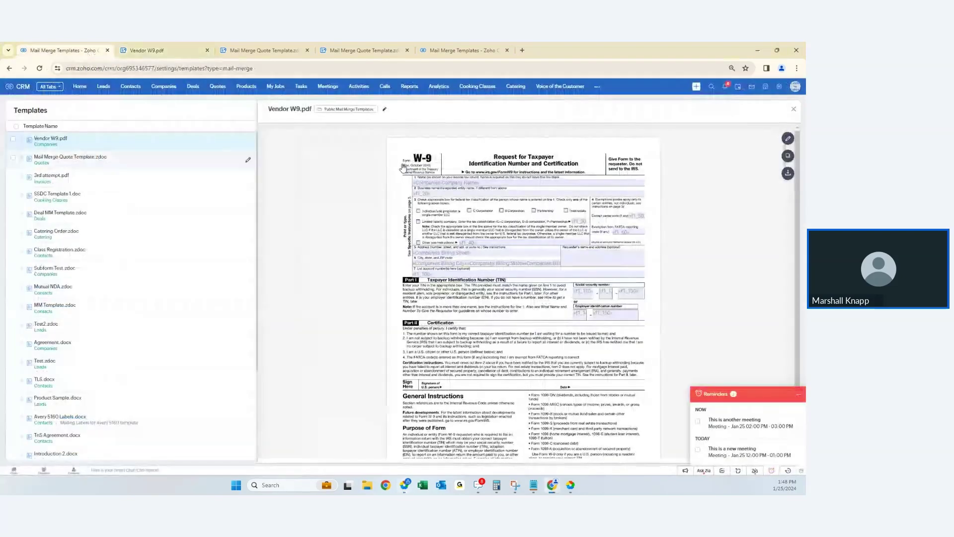
left_click(794, 110)
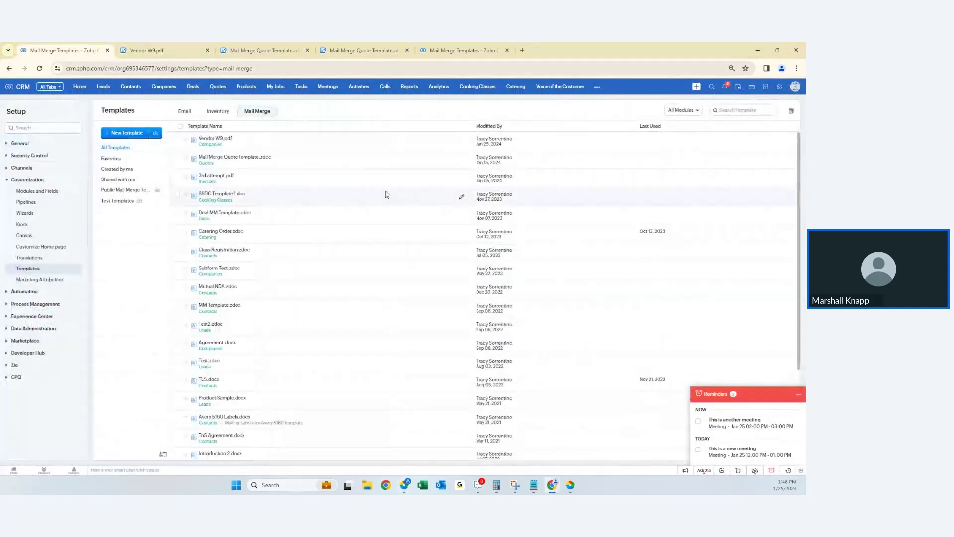
- Find the contact through global search by name and open their record
left_click(712, 87)
type("abby")
key("Return")
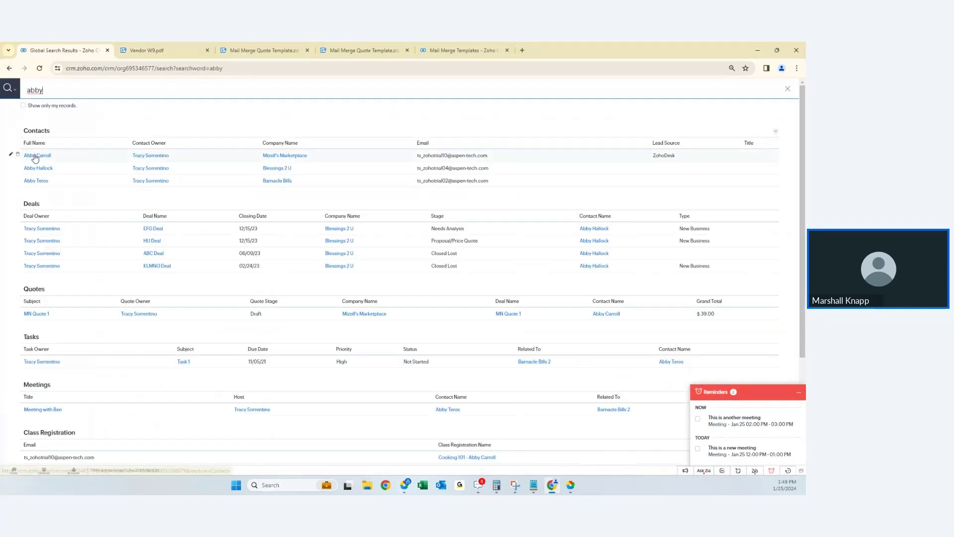
left_click(34, 156)
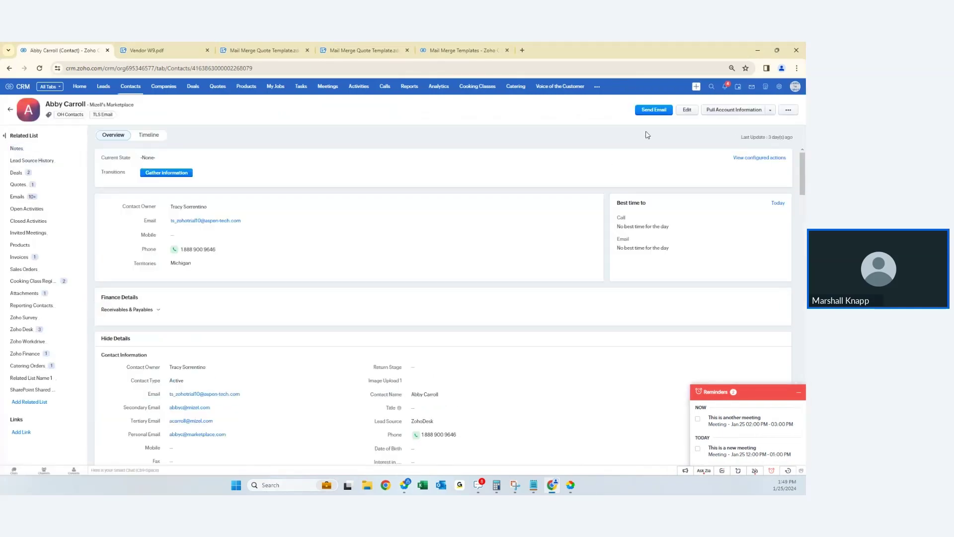
- Discard an email draft, review the contact's Emails list, then show the Companies list
left_click(648, 111)
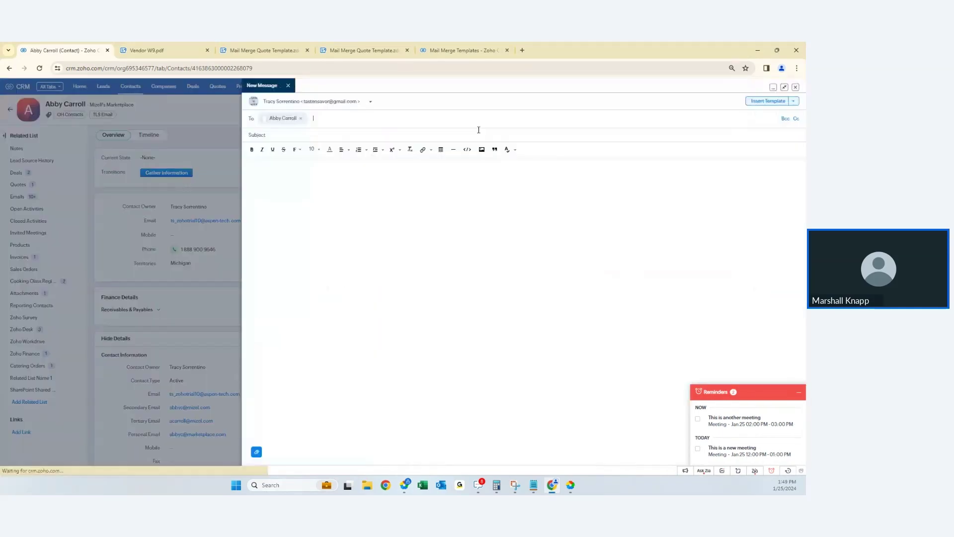
left_click(340, 121)
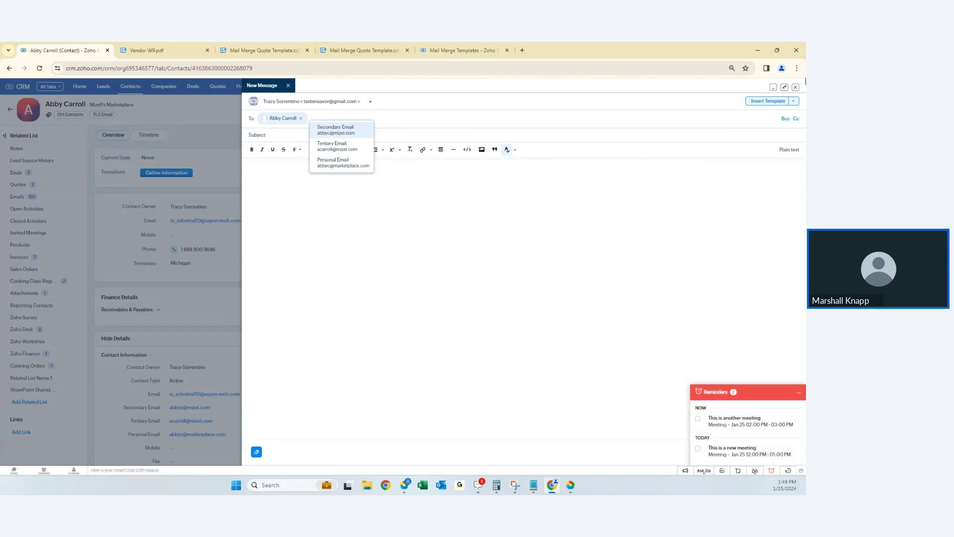
left_click(796, 87)
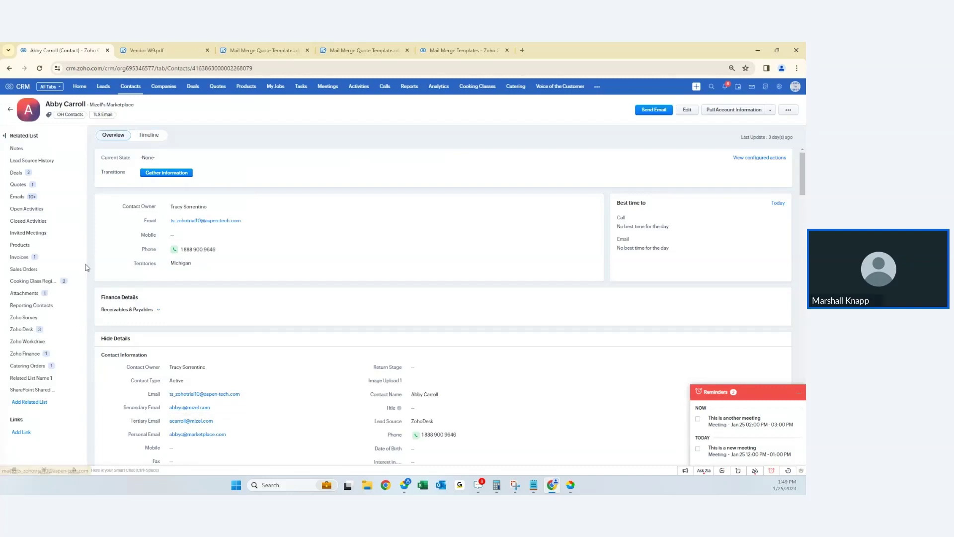
left_click(33, 198)
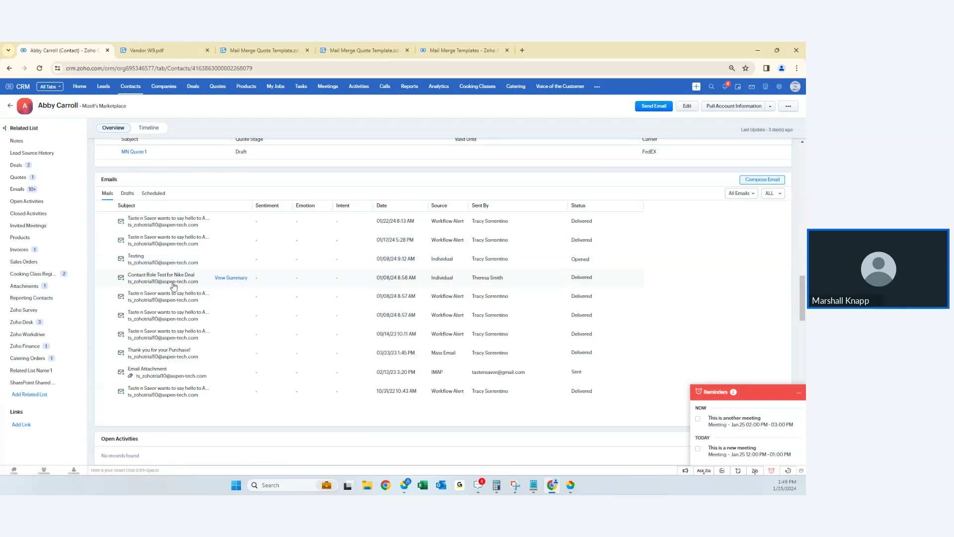
left_click(162, 88)
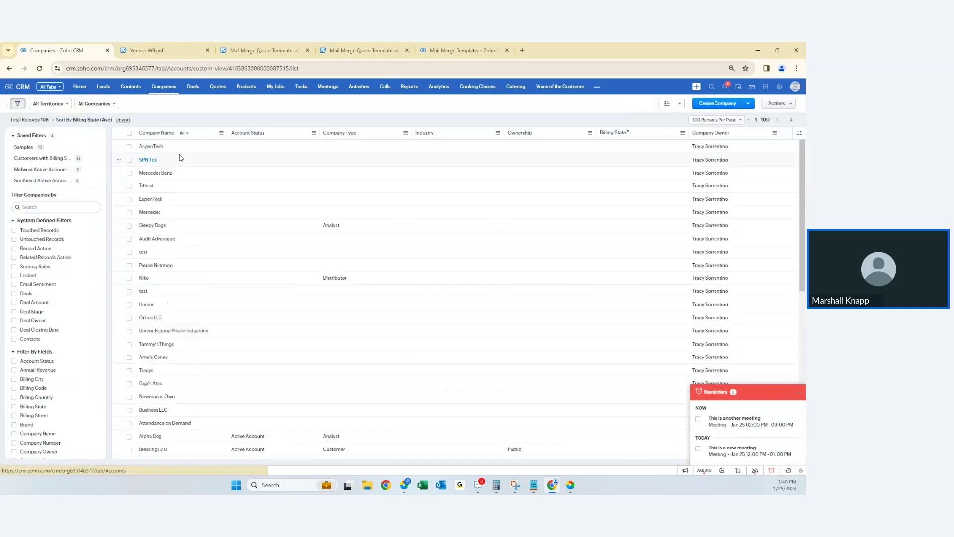
- Open the Mercedes Benz company record and close an empty email draft
left_click(157, 174)
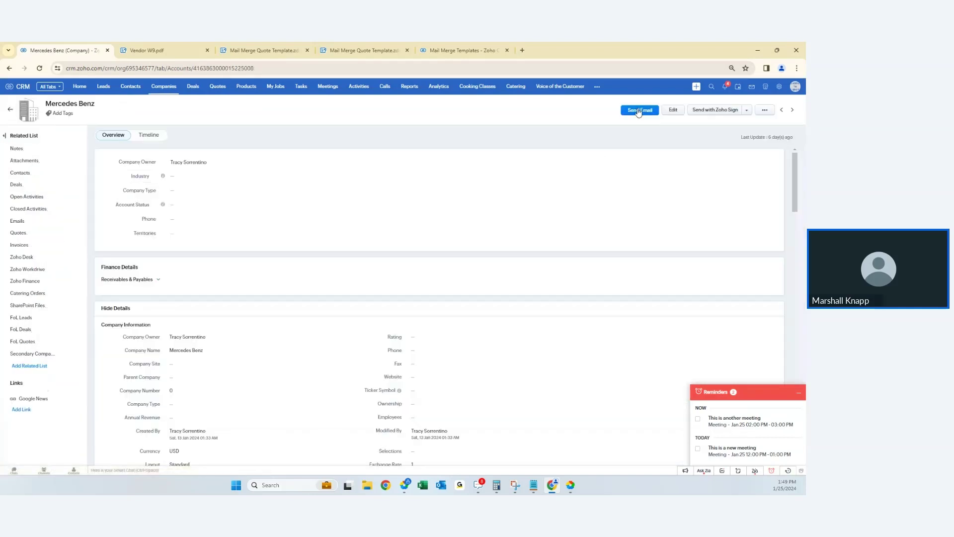
left_click(638, 110)
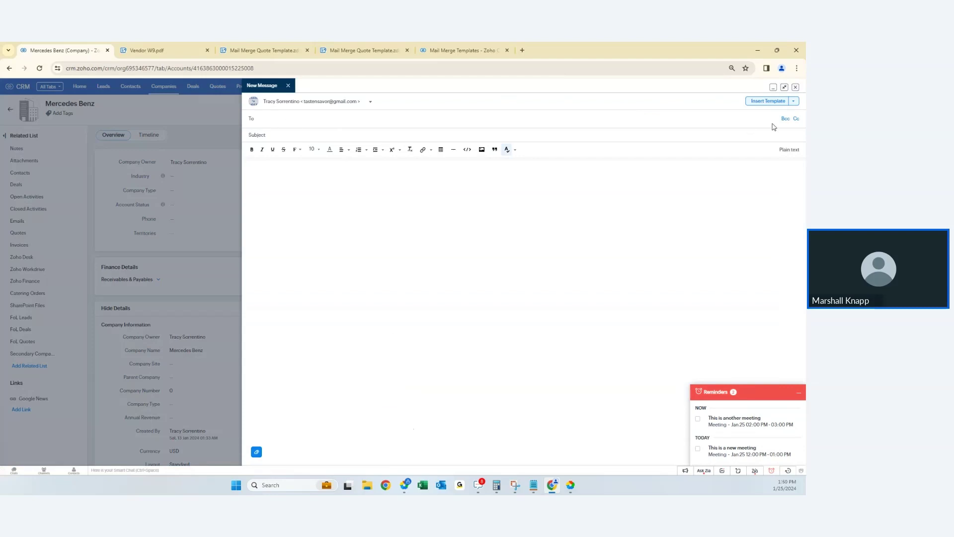
left_click(796, 87)
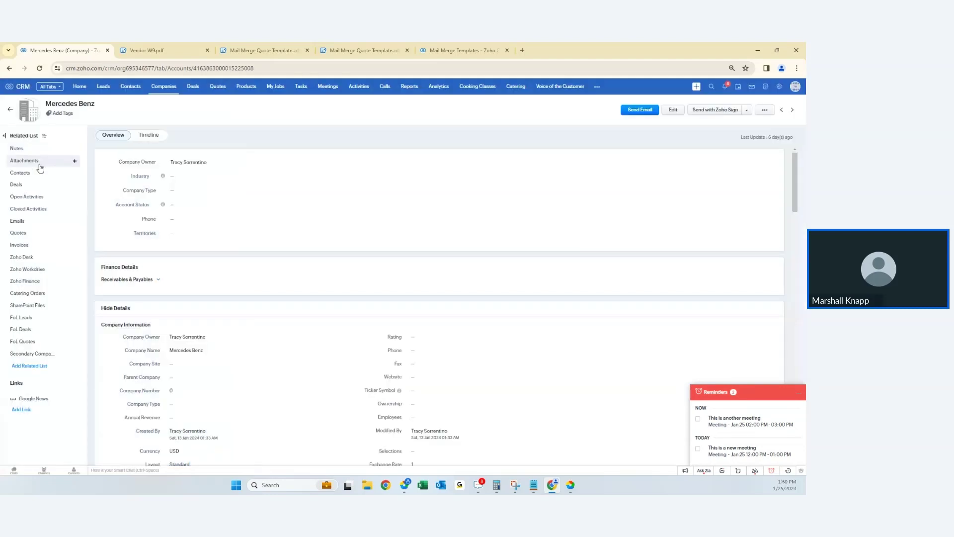
- Add a contact under Mercedes Benz with first name, last name and e-mail, and save it
left_click(74, 172)
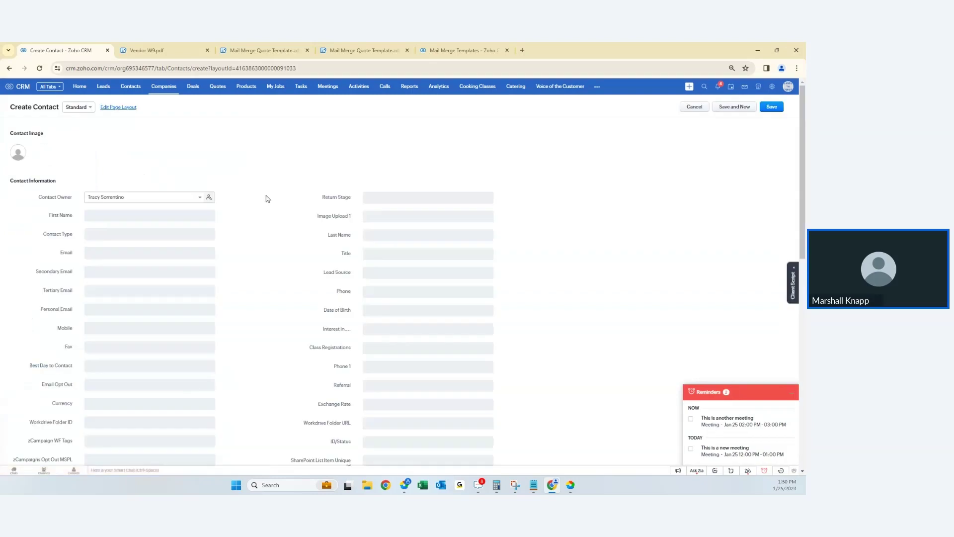
left_click(147, 216)
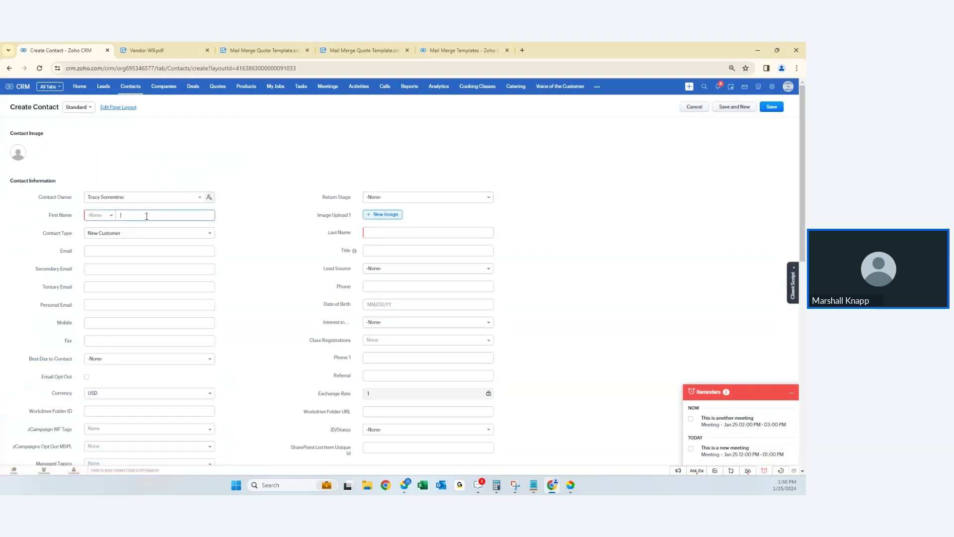
type("TRN")
key("Tab")
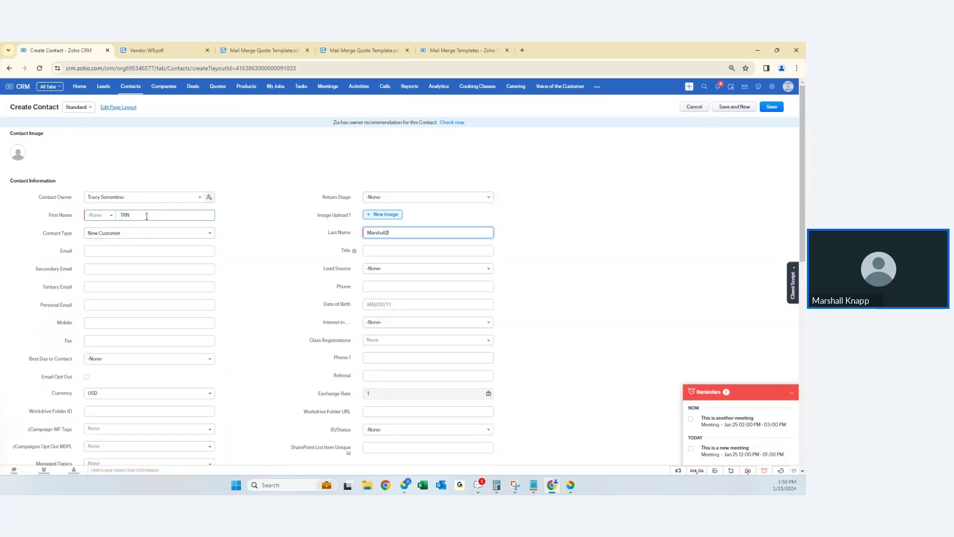
scroll(138, 260, "down", 1)
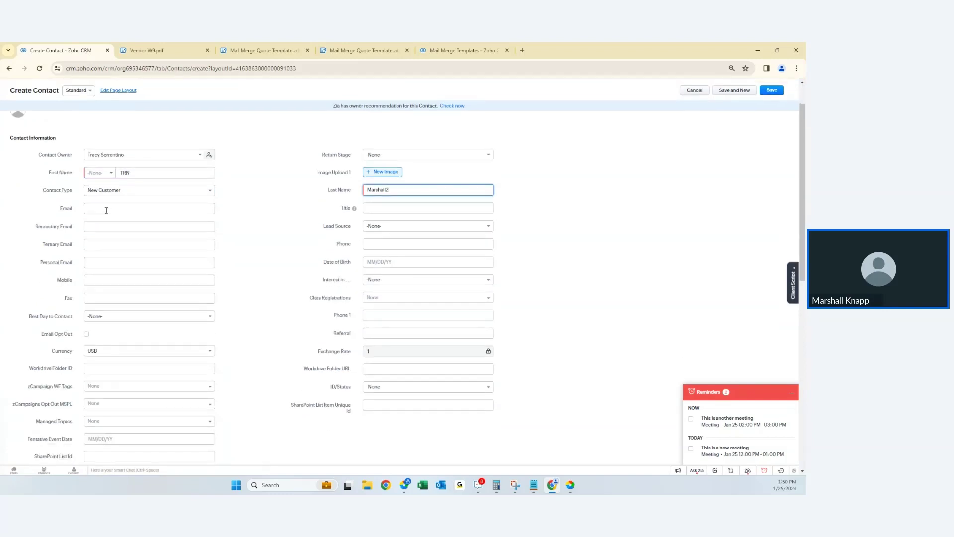
left_click(105, 209)
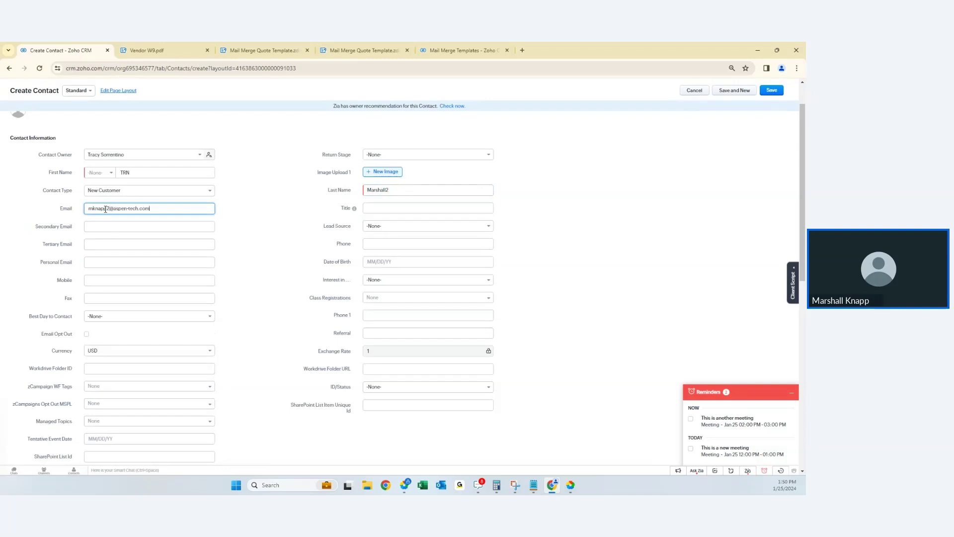
left_click(772, 90)
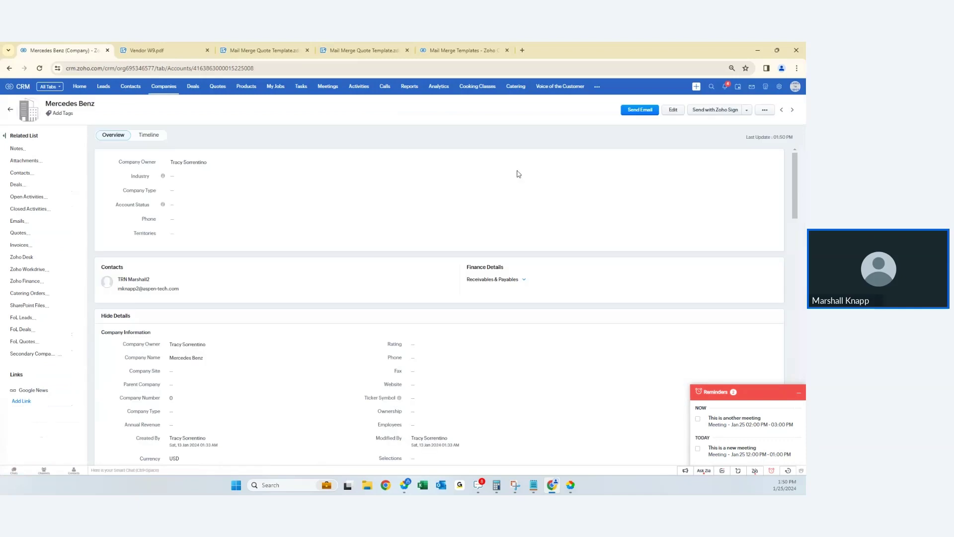
scroll(654, 112, "down", 15)
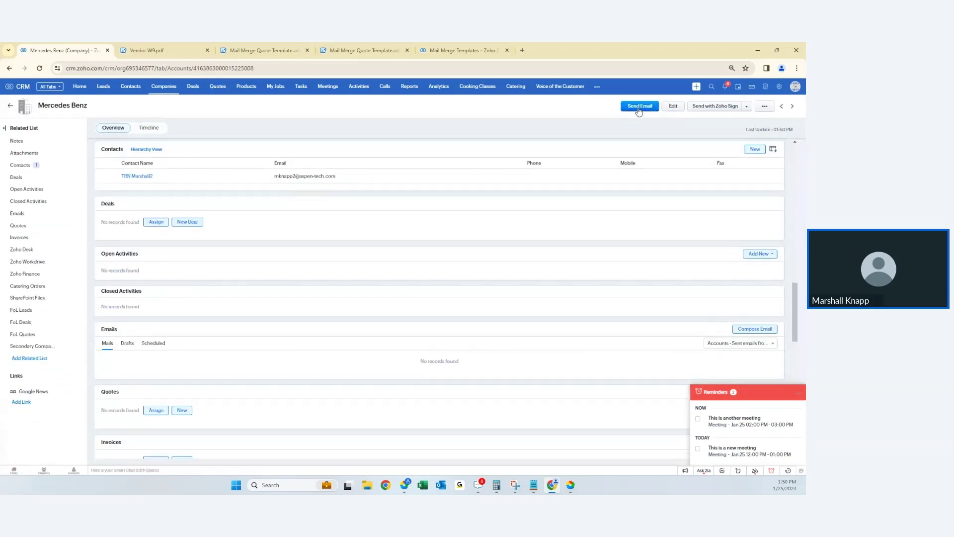
- Start an email from Mercedes Benz, see the new contact suggested as recipient, then discard it
left_click(635, 106)
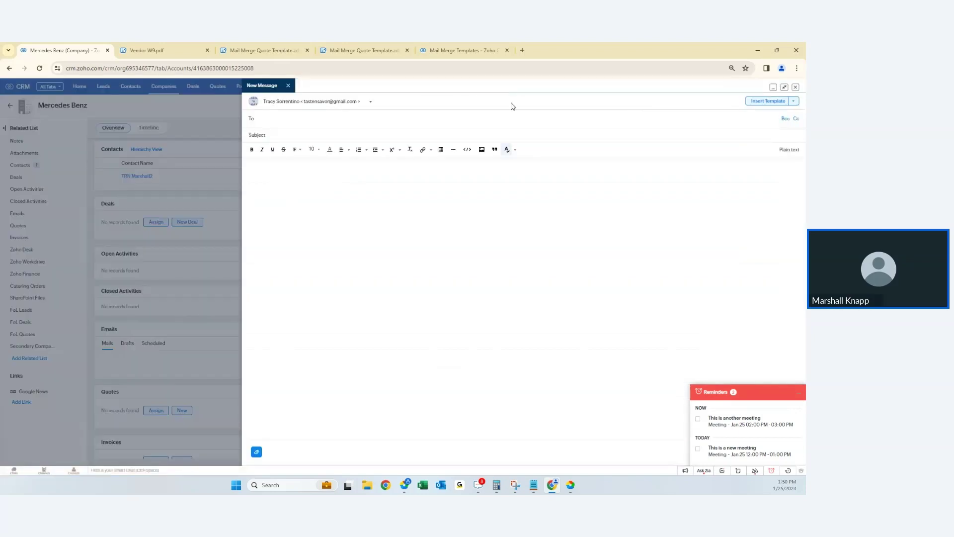
left_click(291, 118)
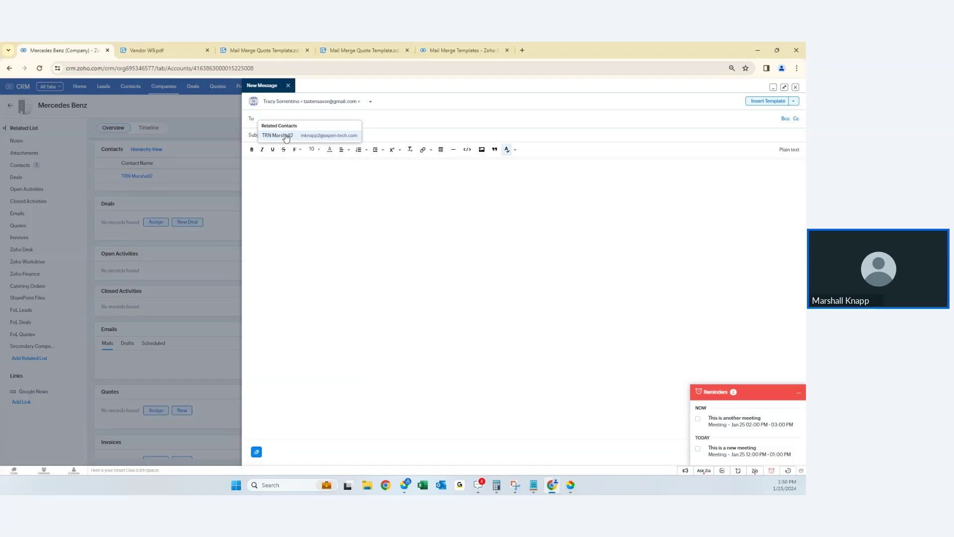
left_click(796, 87)
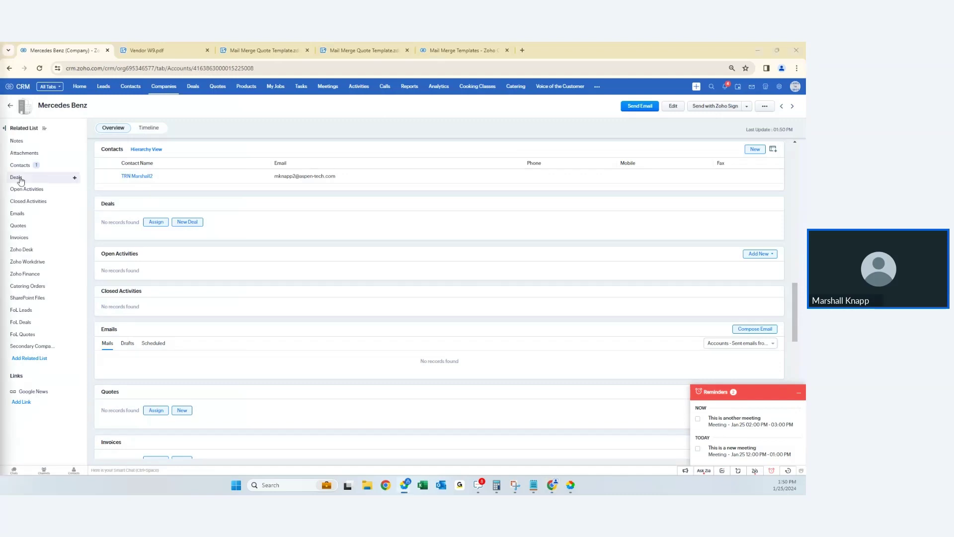
- Open Corporate America - Deal 2 and filter its Emails to 'Email associated with the related Contact'
left_click(194, 89)
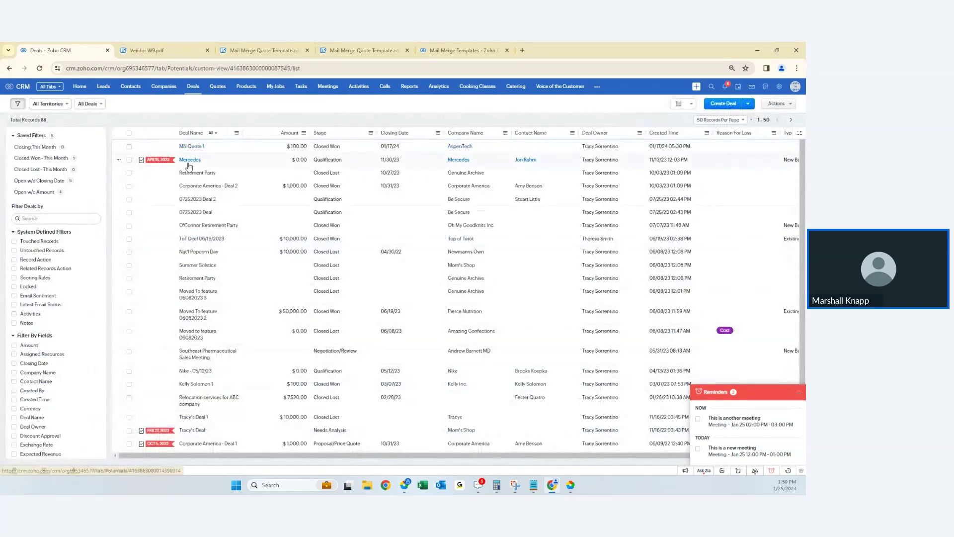
left_click(191, 187)
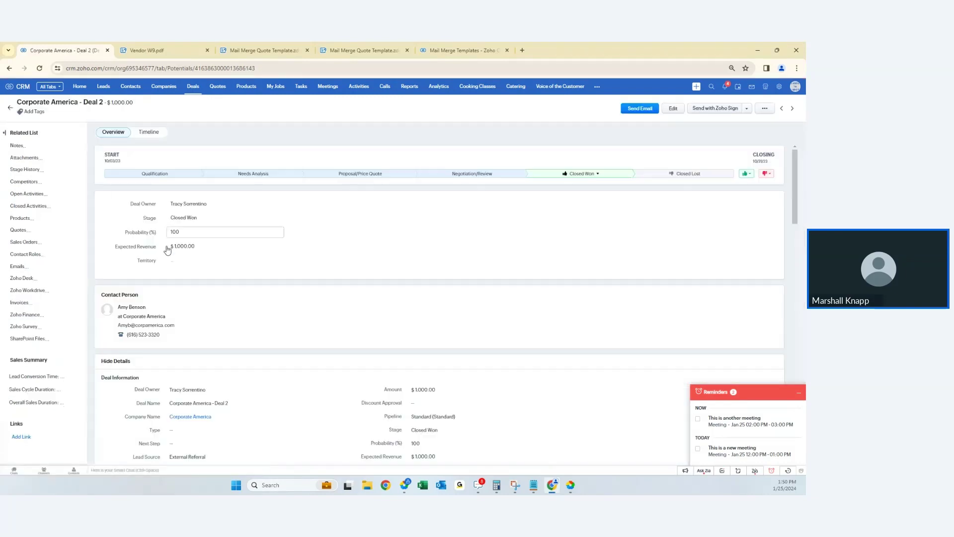
left_click(39, 254)
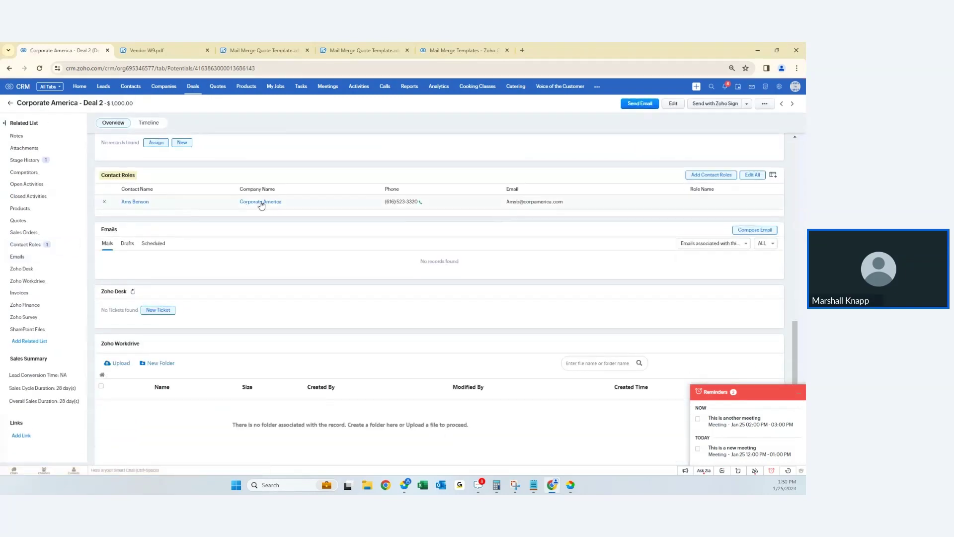
left_click(733, 247)
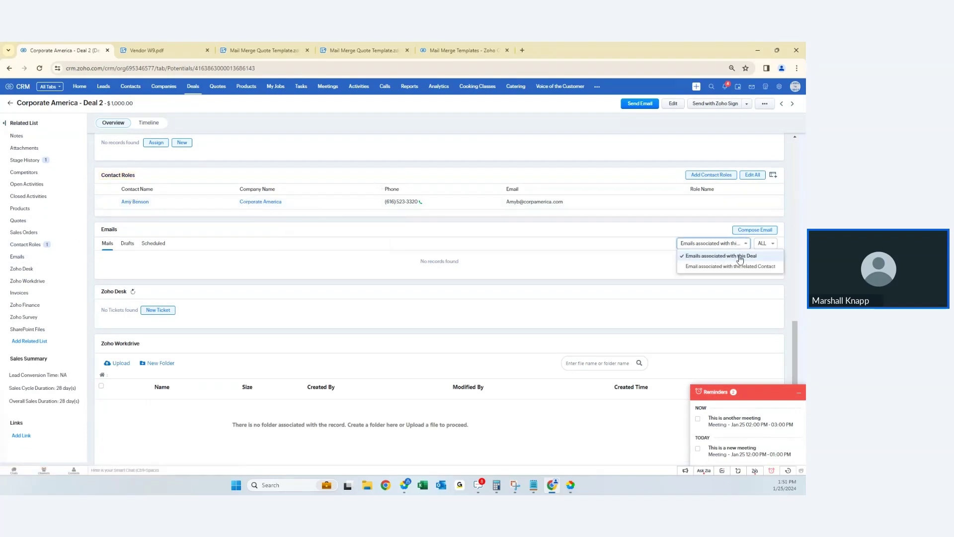
left_click(733, 267)
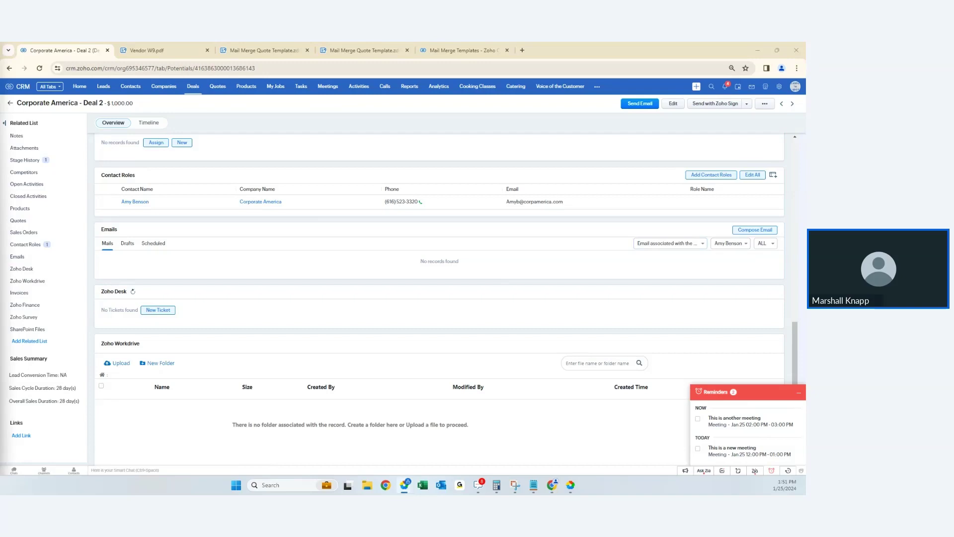
- Search for the contact by name and open their Nike - 05/12/23 deal
left_click(711, 86)
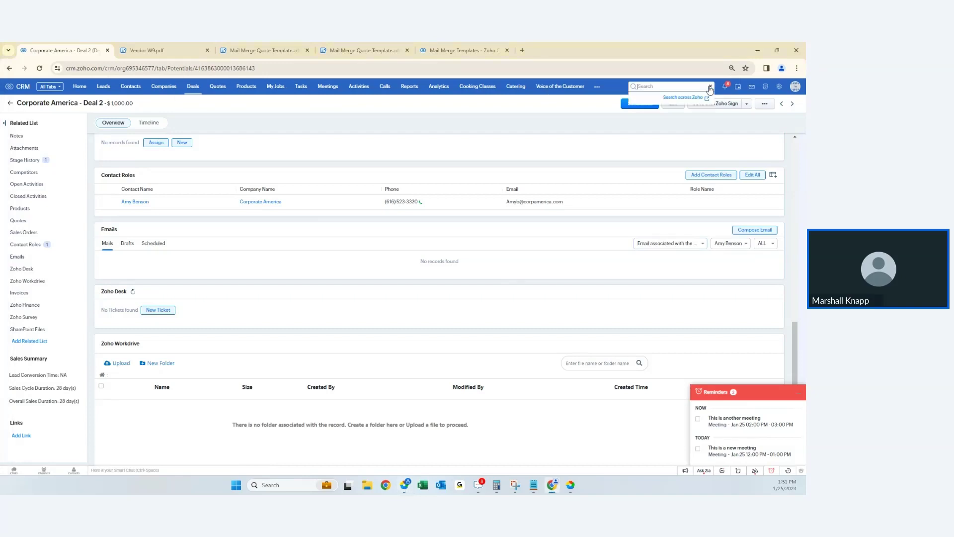
type("abby")
key("Return")
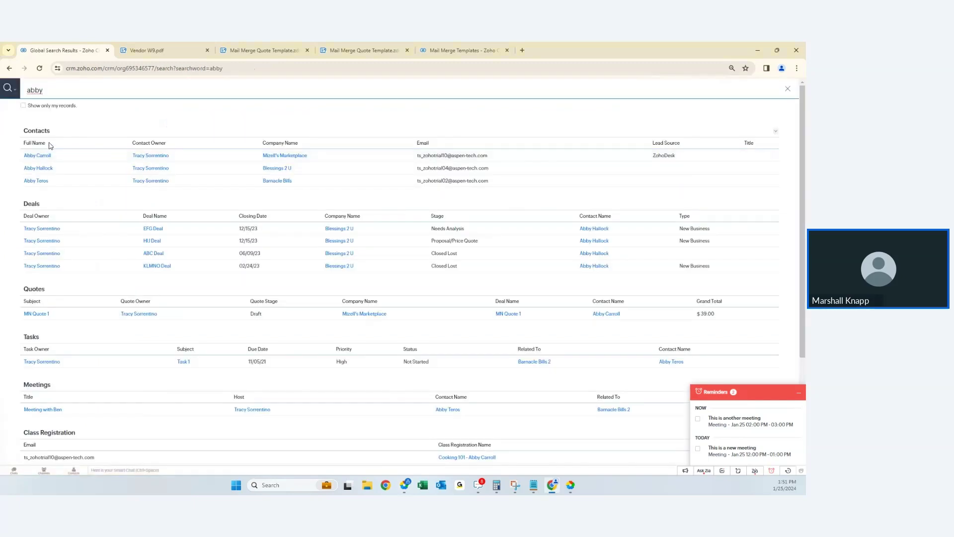
left_click(37, 156)
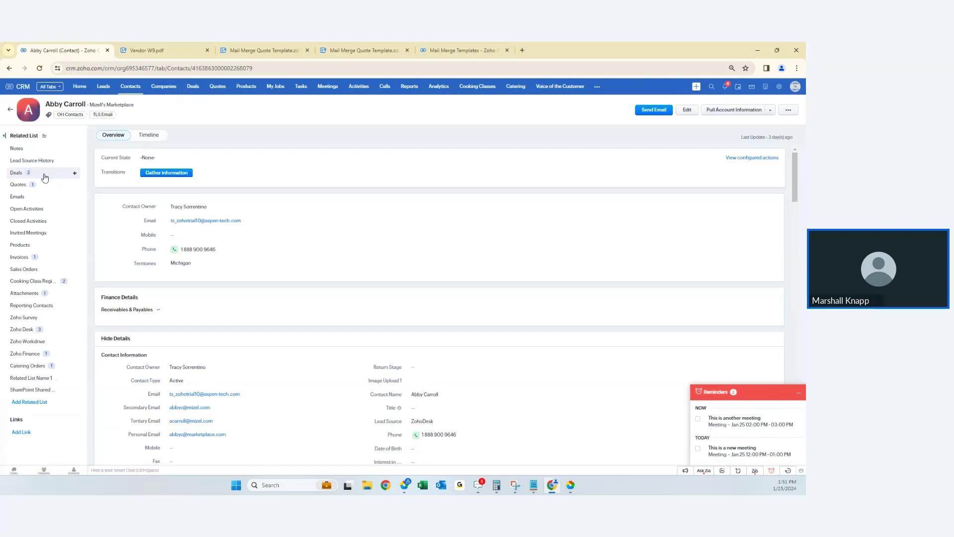
left_click(44, 177)
left_click(139, 211)
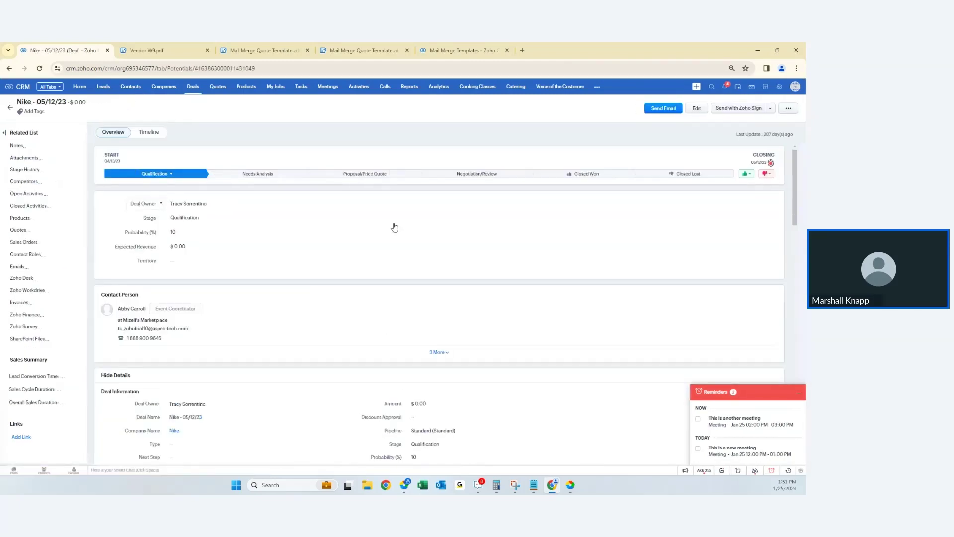
- Filter the Nike deal's Emails to those of the event coordinator contact
left_click(39, 257)
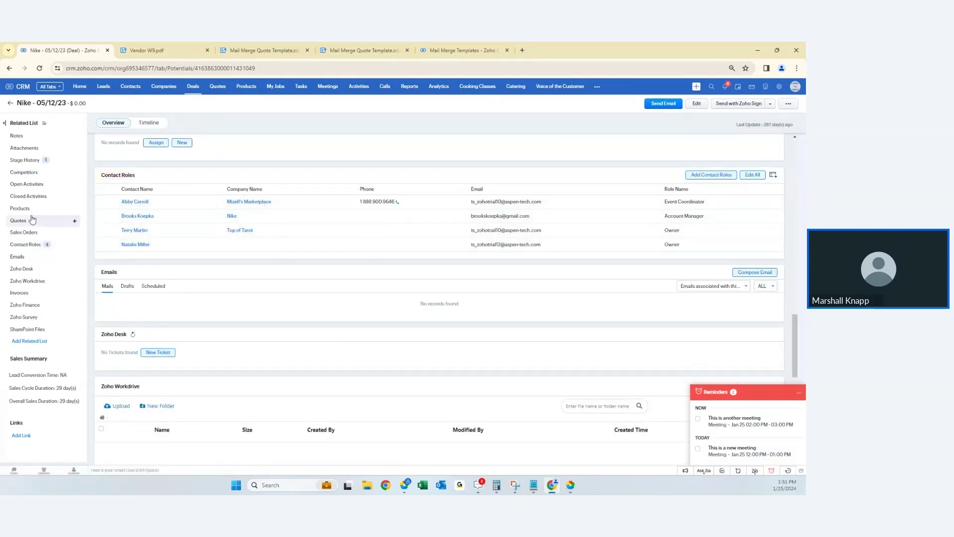
left_click(20, 260)
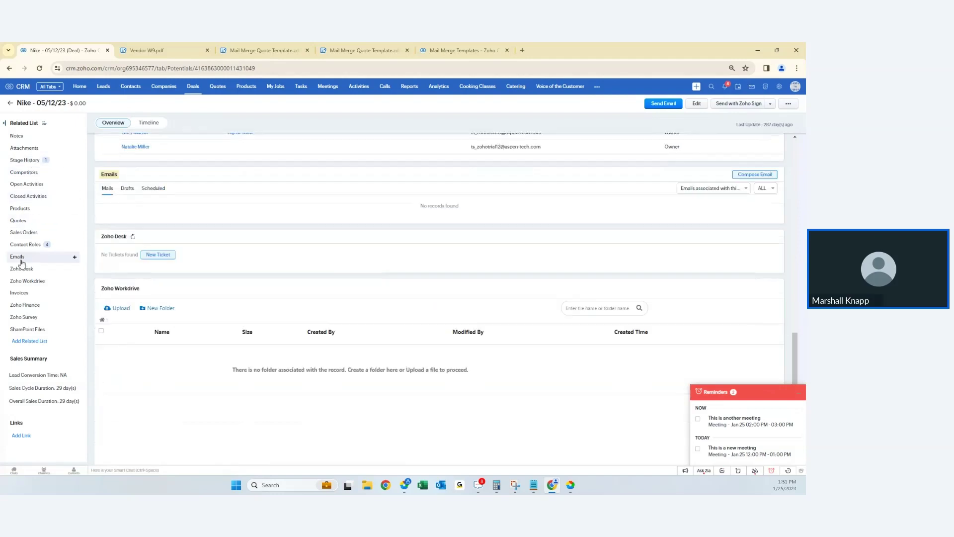
left_click(736, 188)
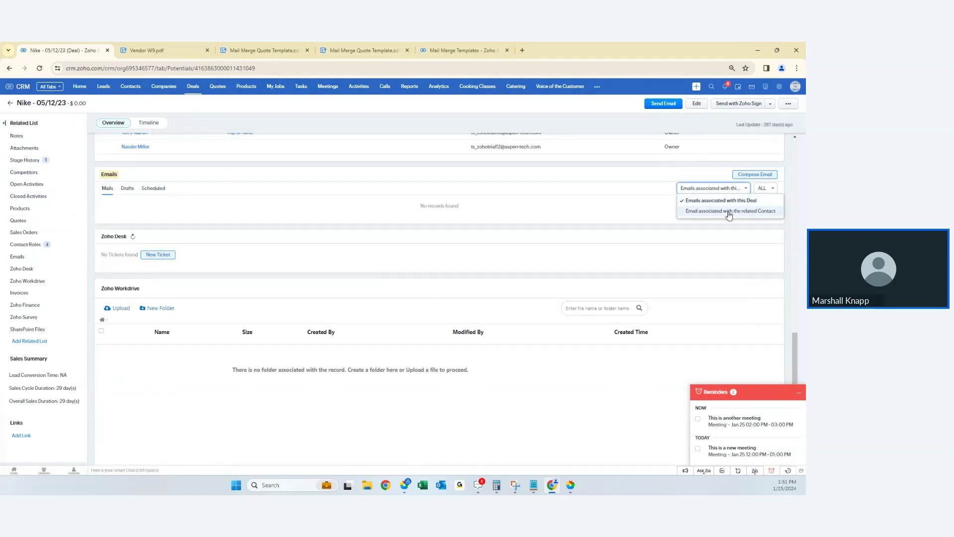
left_click(729, 212)
left_click(731, 188)
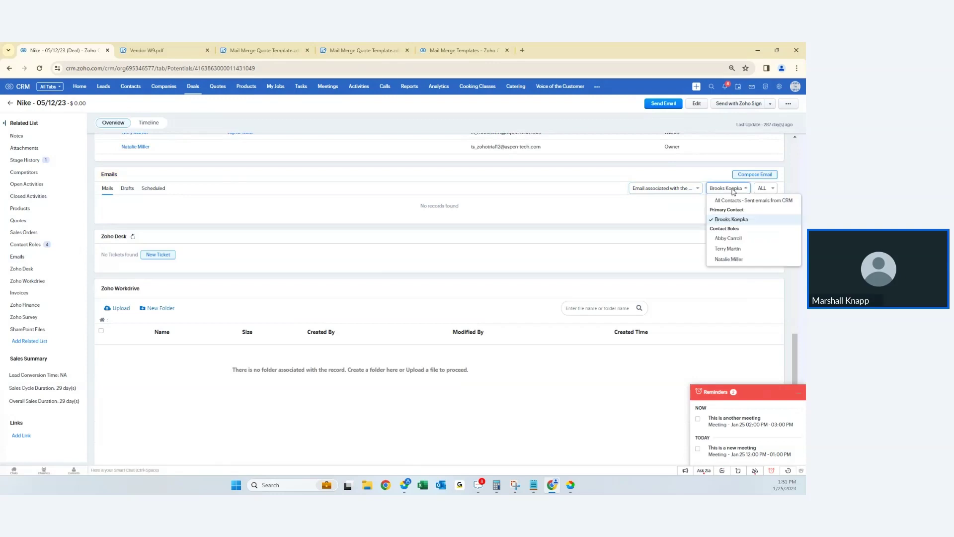
left_click(729, 239)
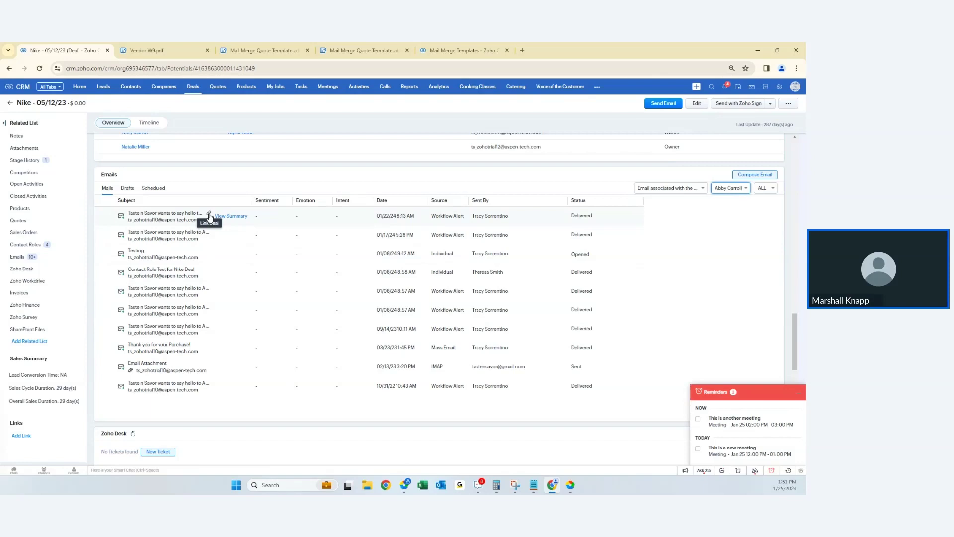
- Switch the Emails filter back to emails associated with the deal
left_click(665, 188)
left_click(662, 201)
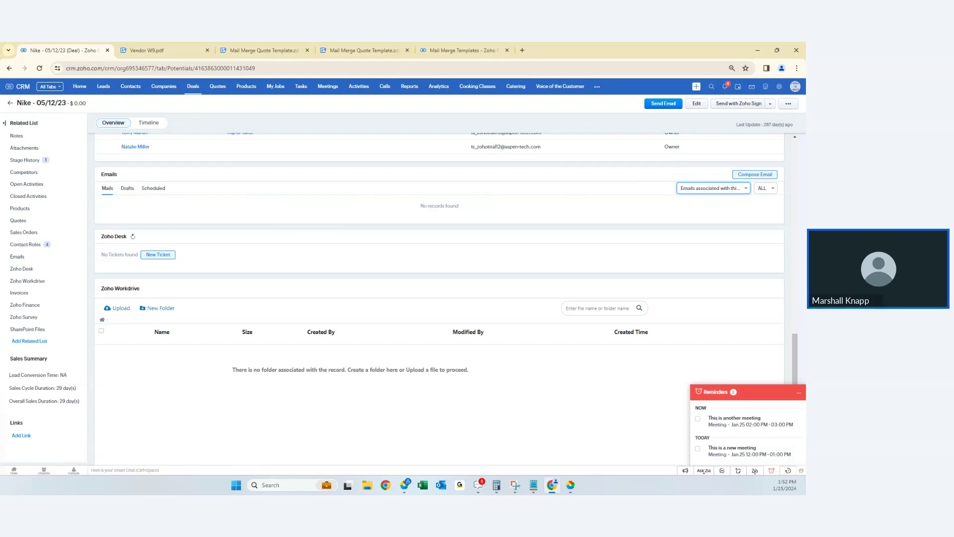
left_click(597, 87)
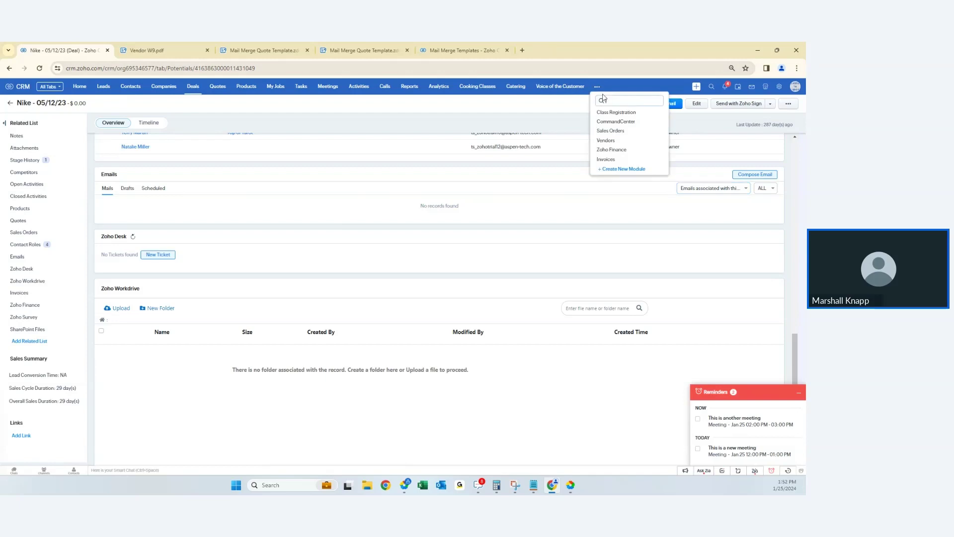
- Open the TRN Example for Guided Selling with MSPL Fields quote and check its two items totaling $49.00
left_click(223, 91)
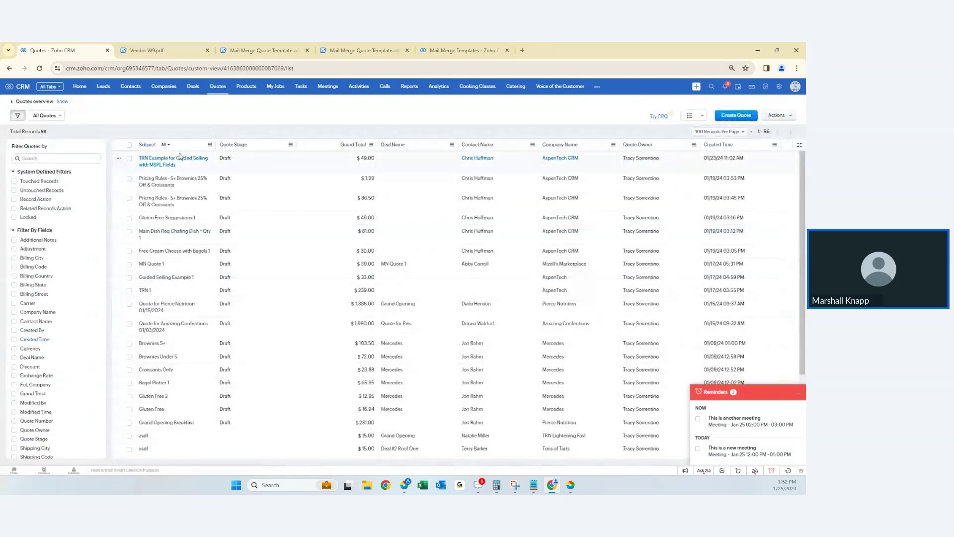
left_click(166, 162)
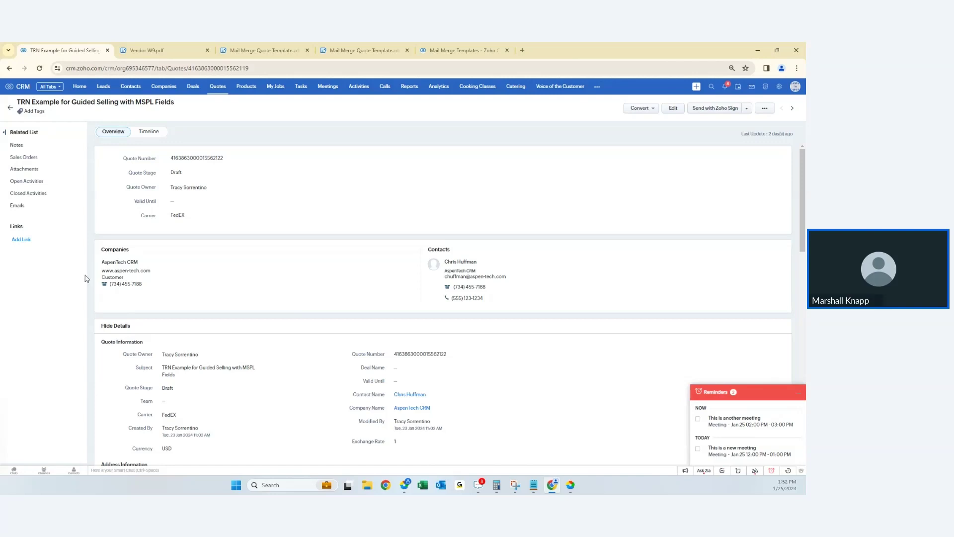
scroll(298, 263, "down", 5)
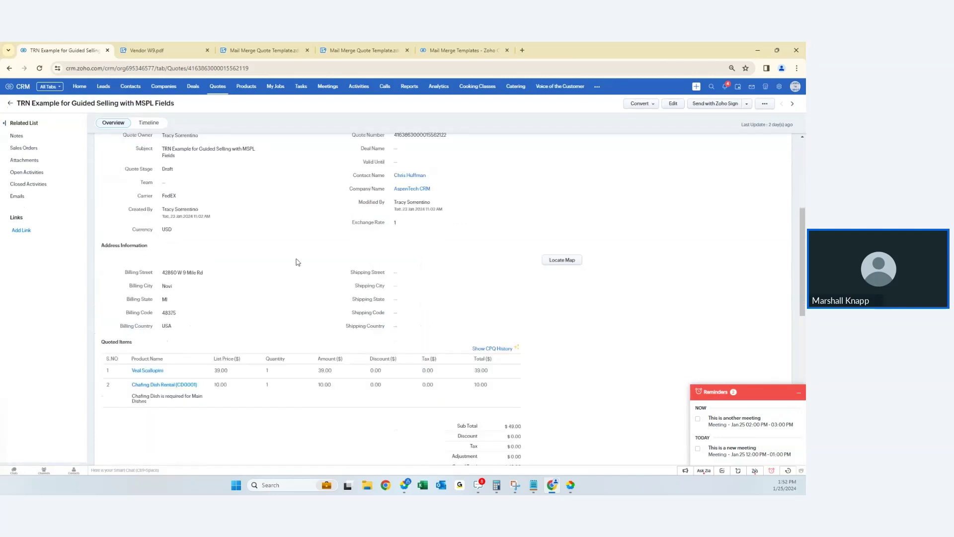
scroll(259, 197, "down", 4)
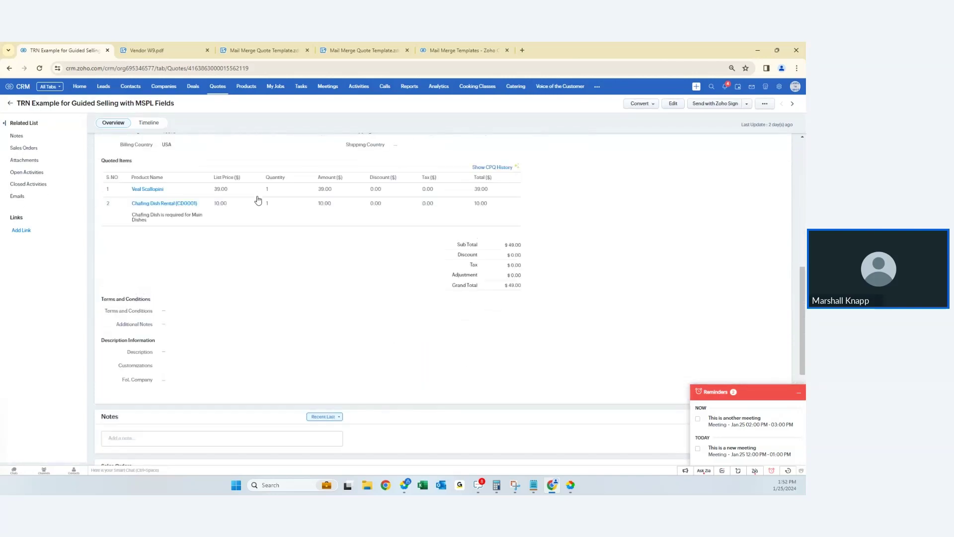
scroll(258, 200, "up", 3)
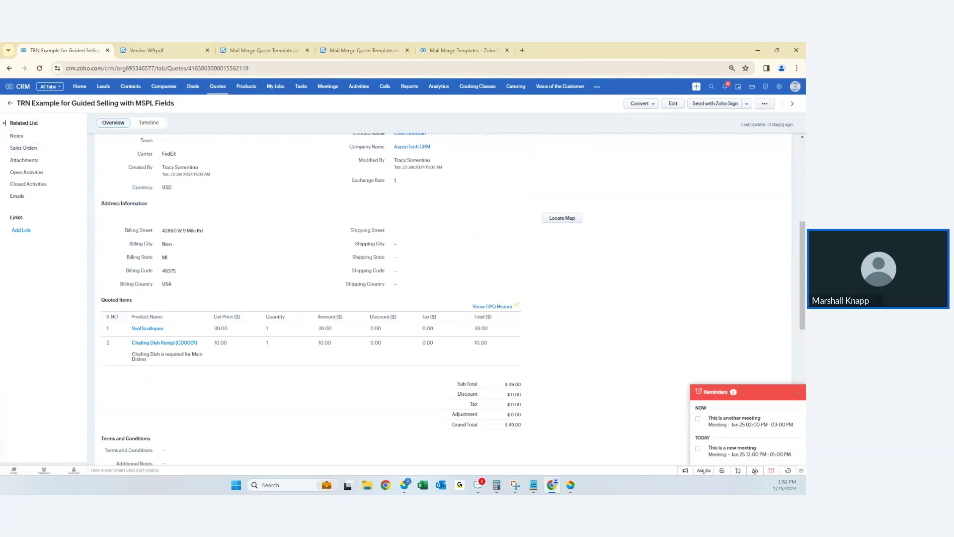
- Edit the quote and launch the Similar Purchases - Contact State or Code guided selling flow
left_click(673, 104)
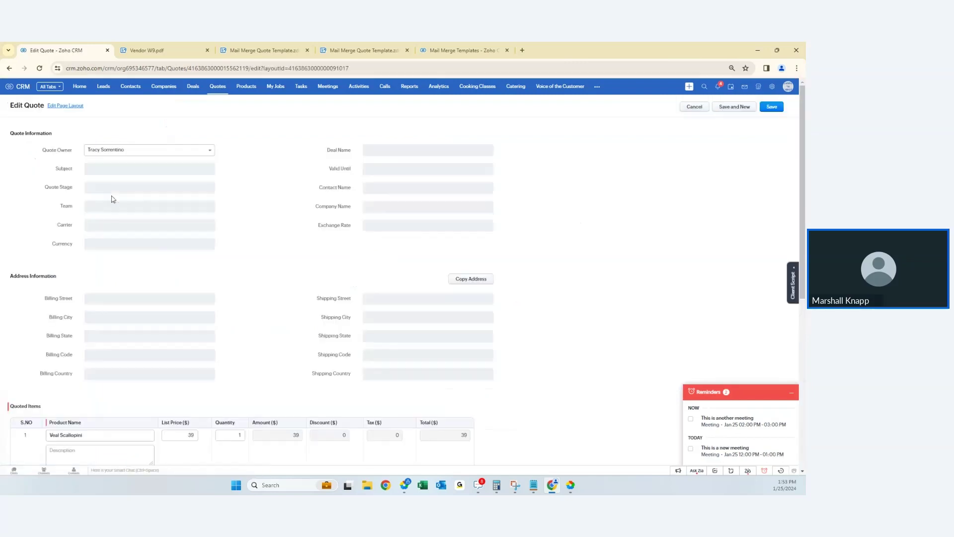
scroll(102, 227, "down", 4)
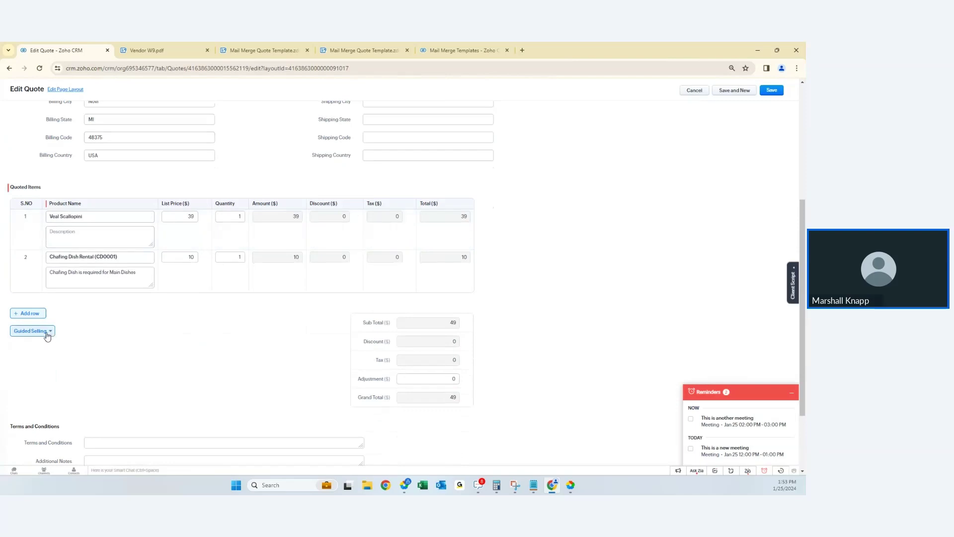
left_click(48, 336)
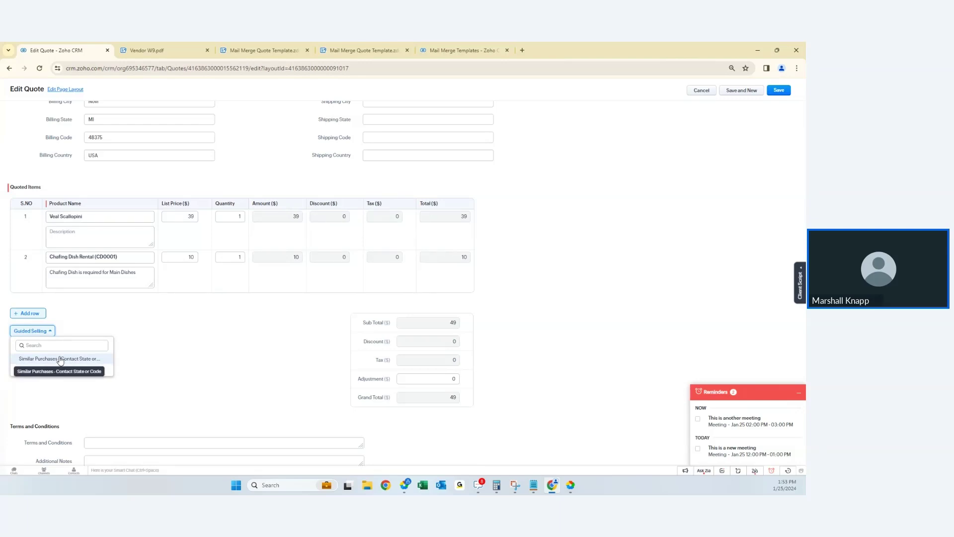
left_click(60, 359)
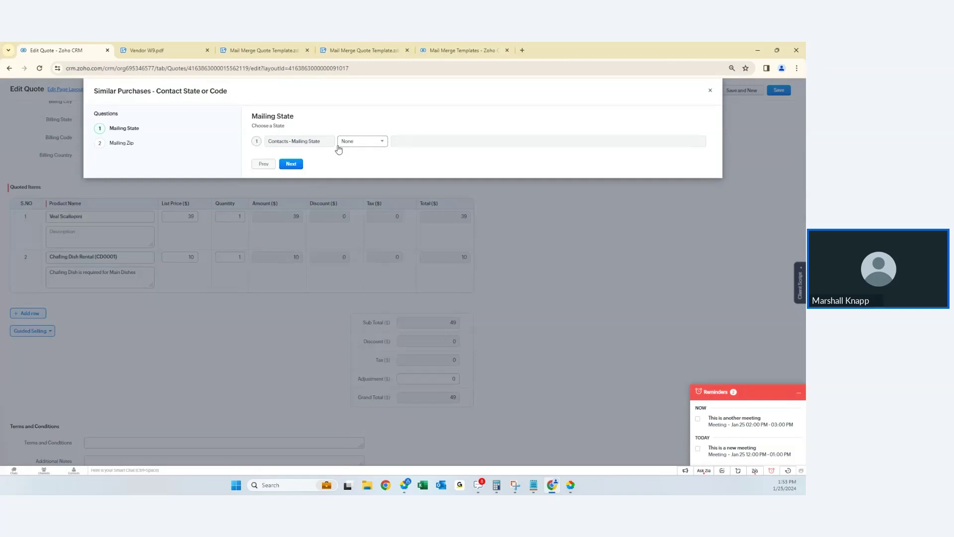
- Filter on Mailing Zip 'is' 48, review the 36 matching products, and close without adding any
left_click(291, 164)
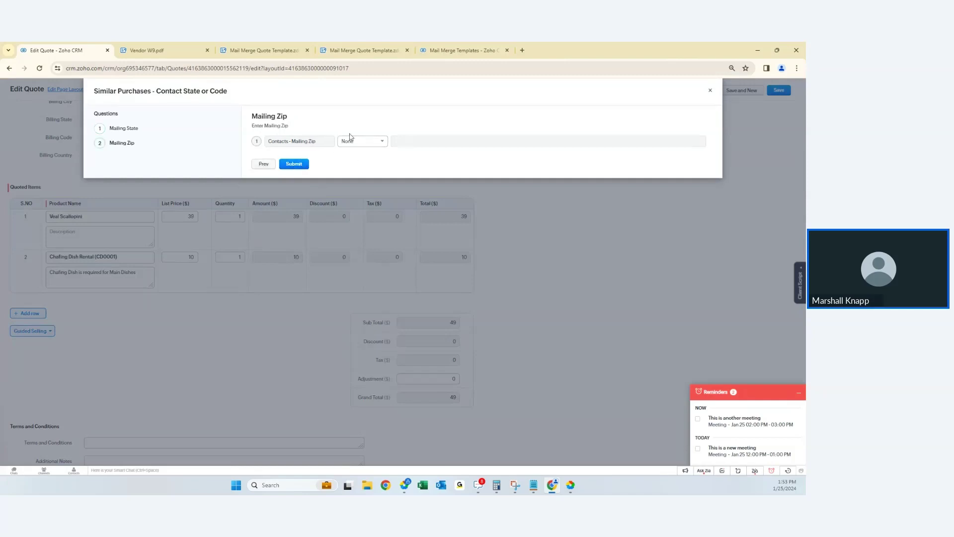
left_click(363, 141)
left_click(350, 155)
left_click(446, 142)
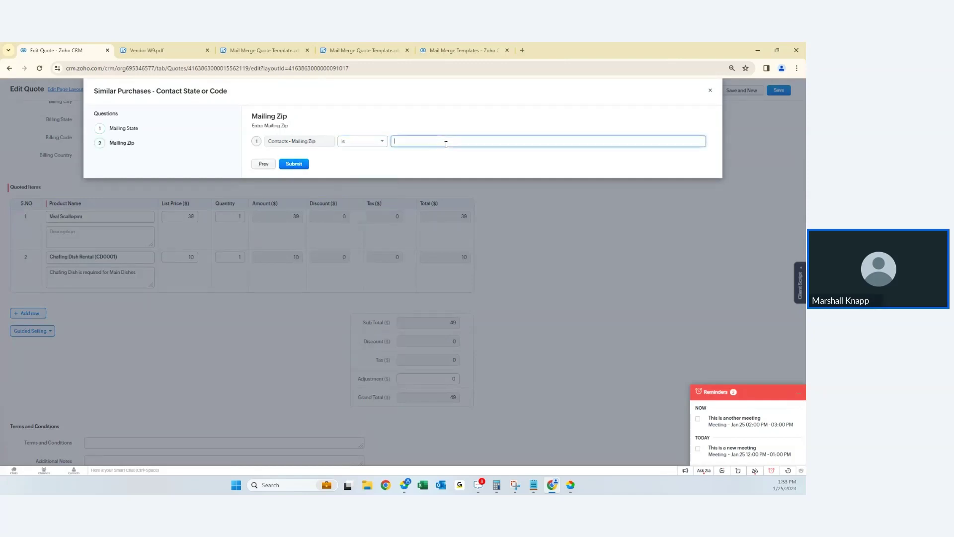
type("48375")
left_click(294, 164)
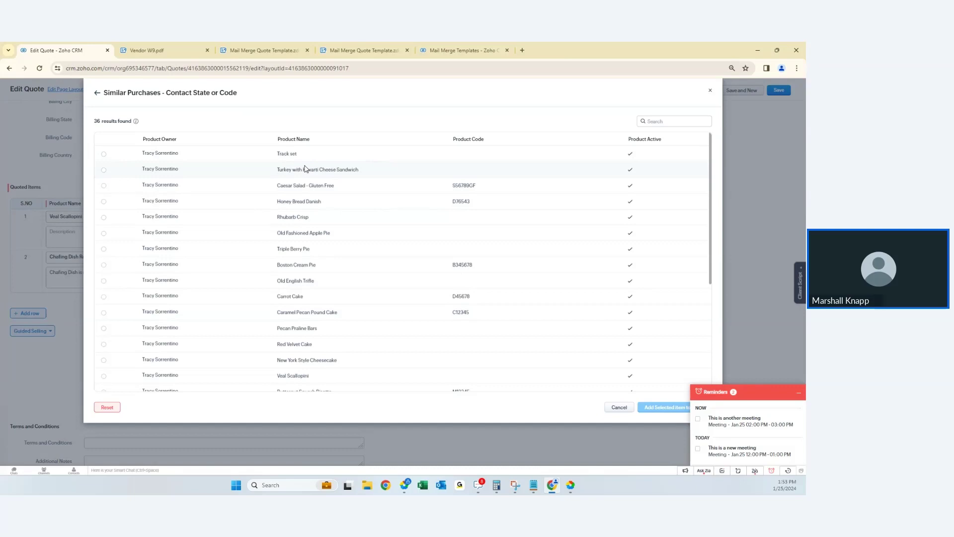
left_click(620, 407)
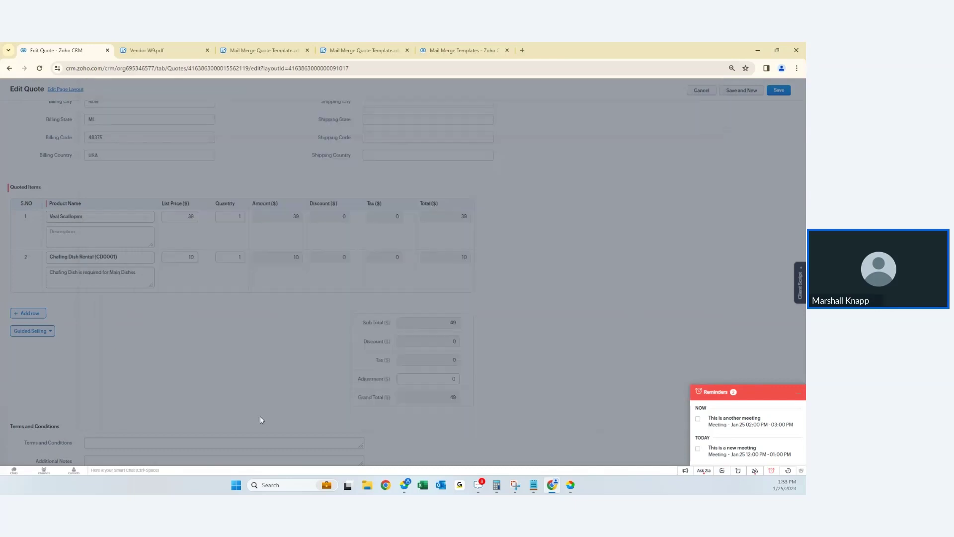
- Run the Gluten Free or Manufacturer guide requiring gluten-free products and view the results
left_click(38, 331)
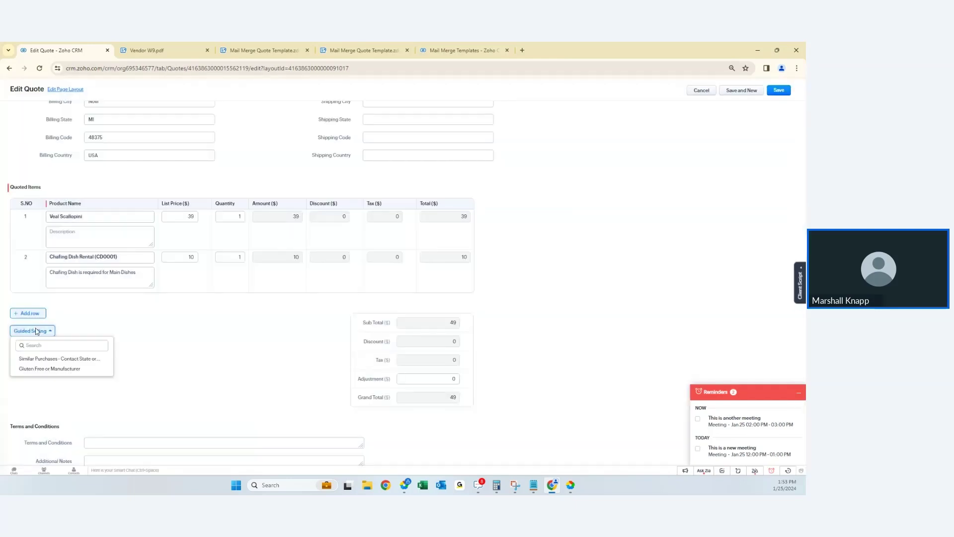
left_click(37, 370)
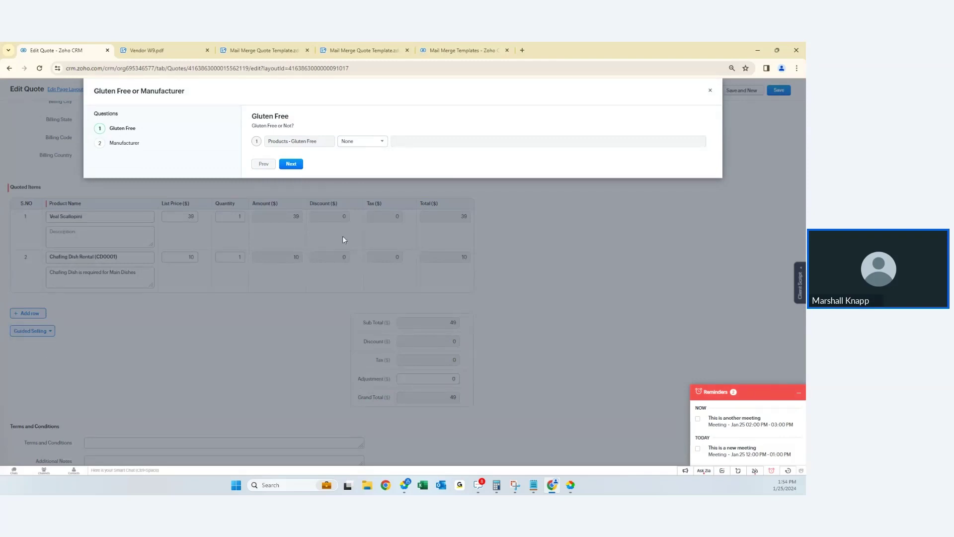
left_click(362, 145)
left_click(363, 162)
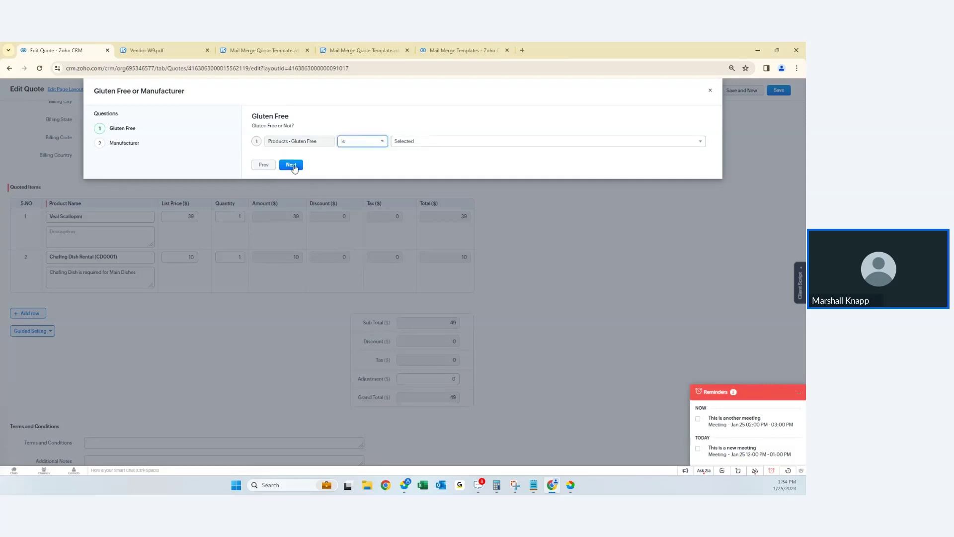
left_click(293, 166)
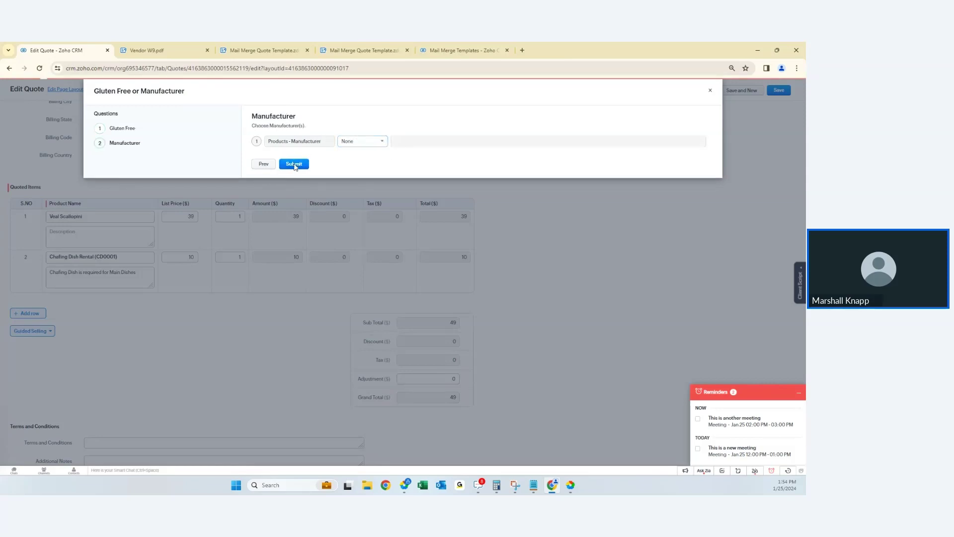
left_click(294, 165)
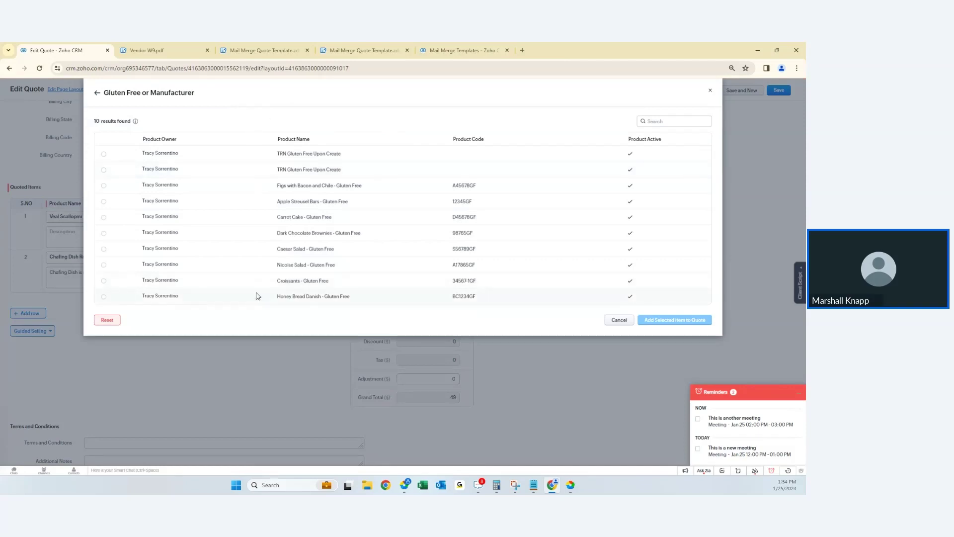
- Redo the guide filtering on a specific manufacturer, then add Carrot Cake (D45678) at 18 to the quote
left_click(106, 320)
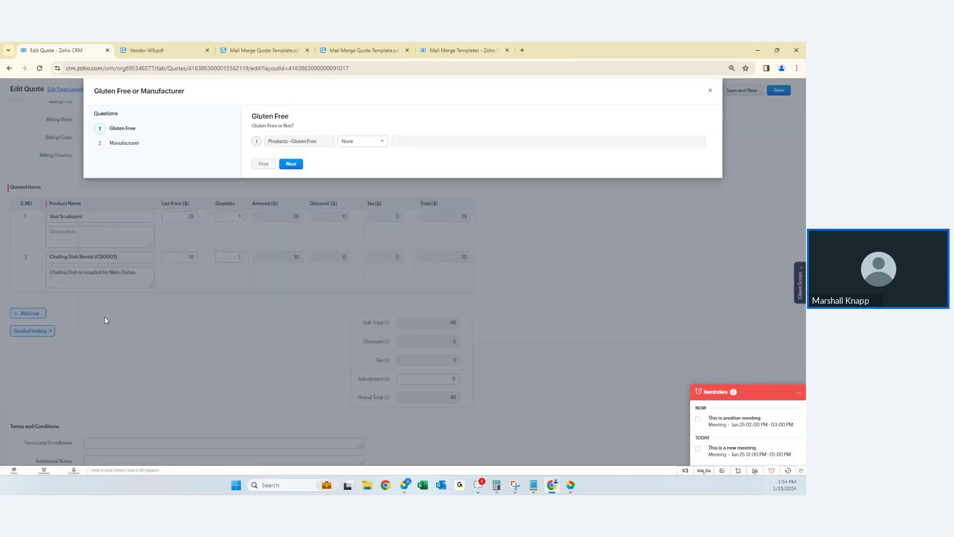
left_click(370, 141)
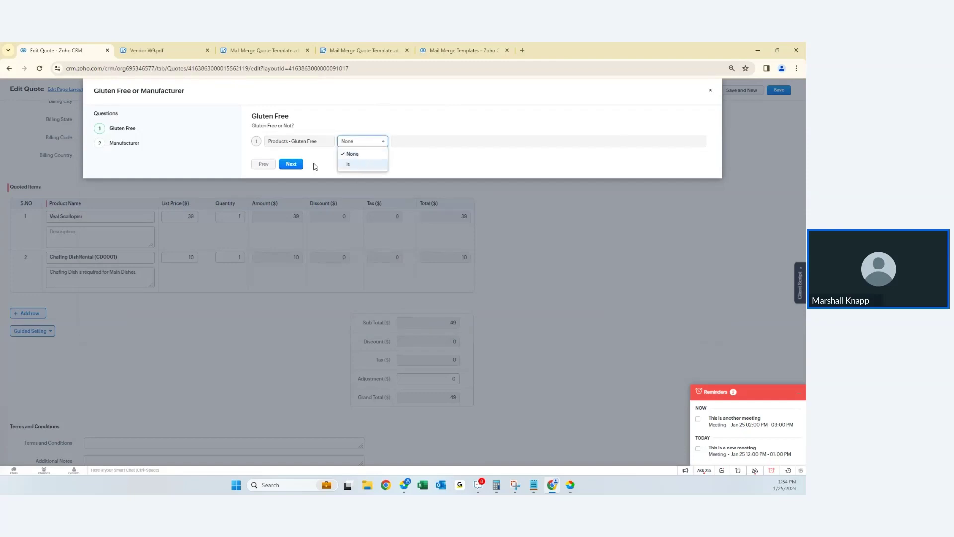
left_click(291, 163)
left_click(367, 141)
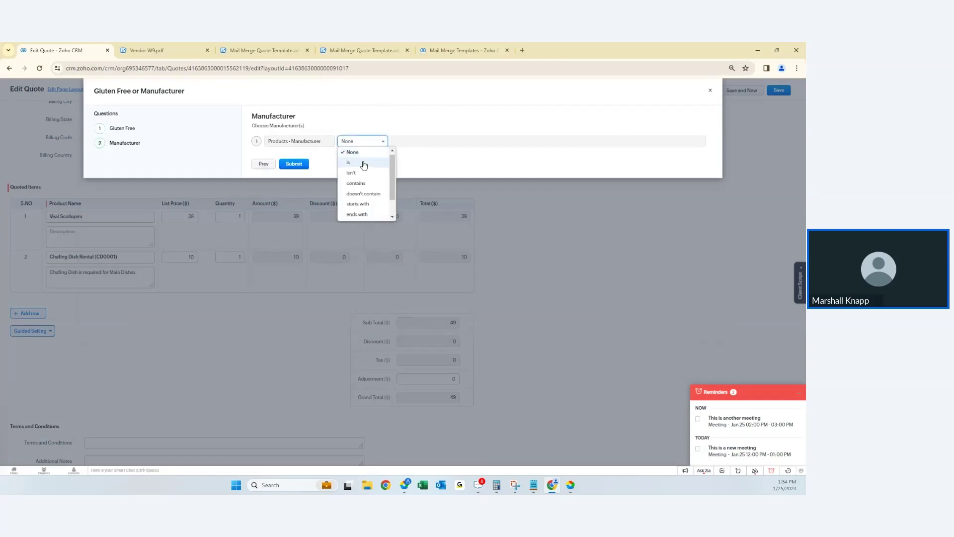
left_click(363, 161)
left_click(410, 141)
left_click(413, 163)
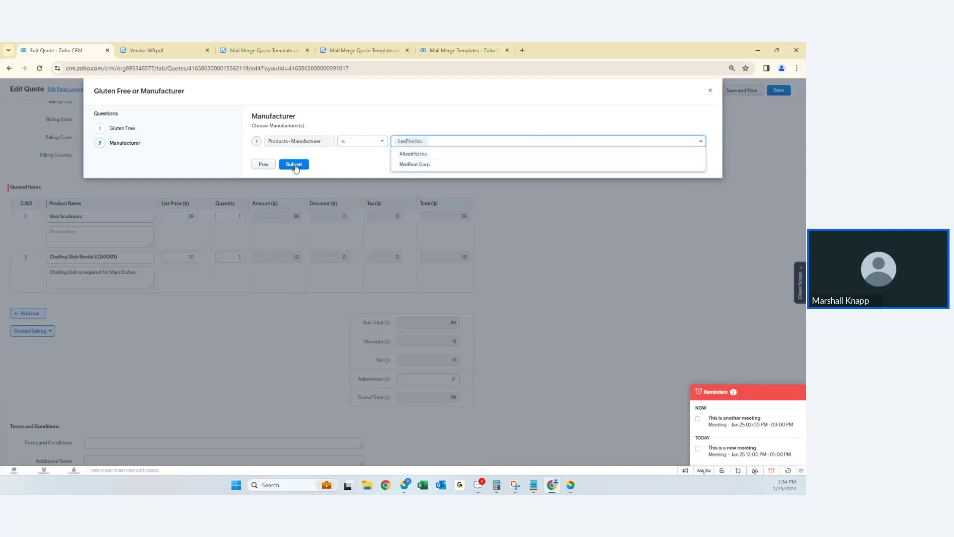
left_click(293, 164)
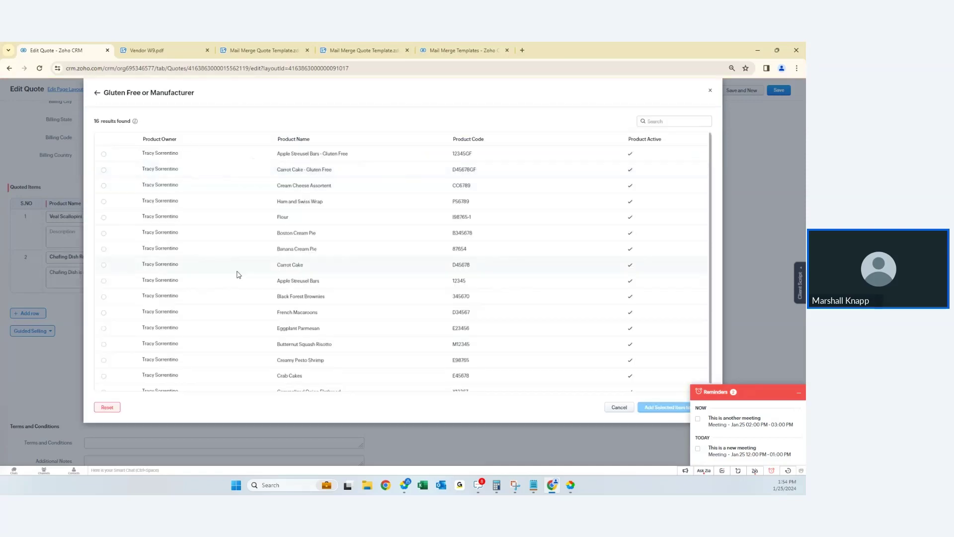
left_click(104, 265)
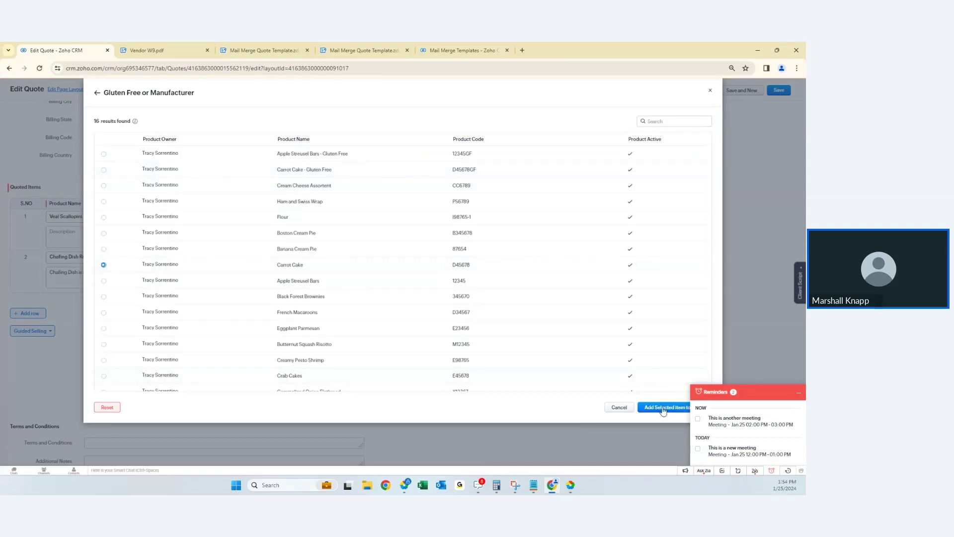
left_click(666, 408)
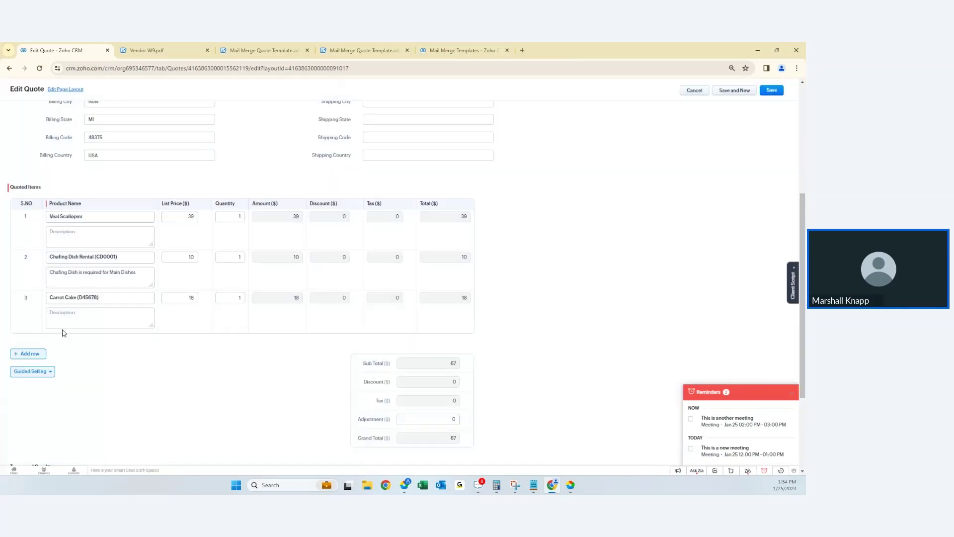
- Add a fourth item row and browse the product catalogue without choosing a product
mouse_move(80, 303)
left_click(27, 354)
left_click(91, 339)
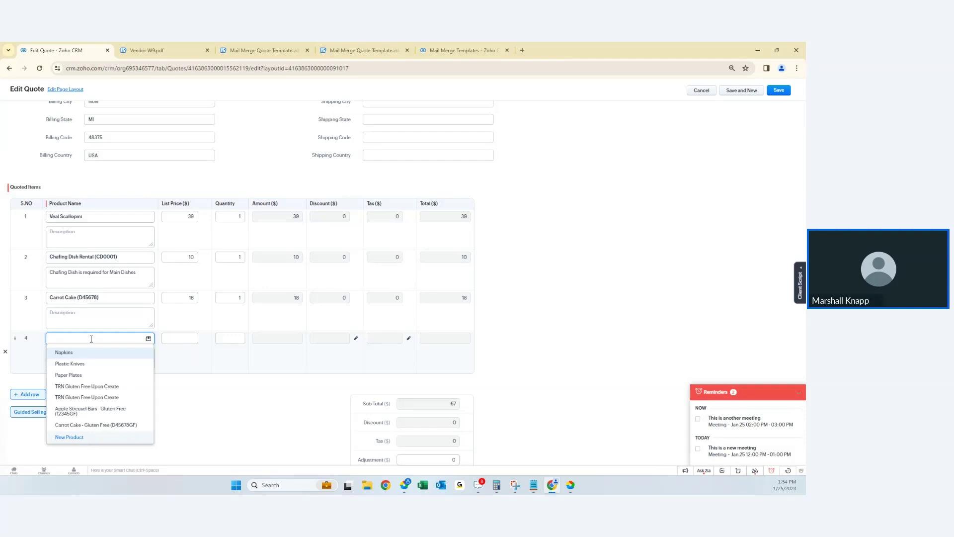
left_click(149, 338)
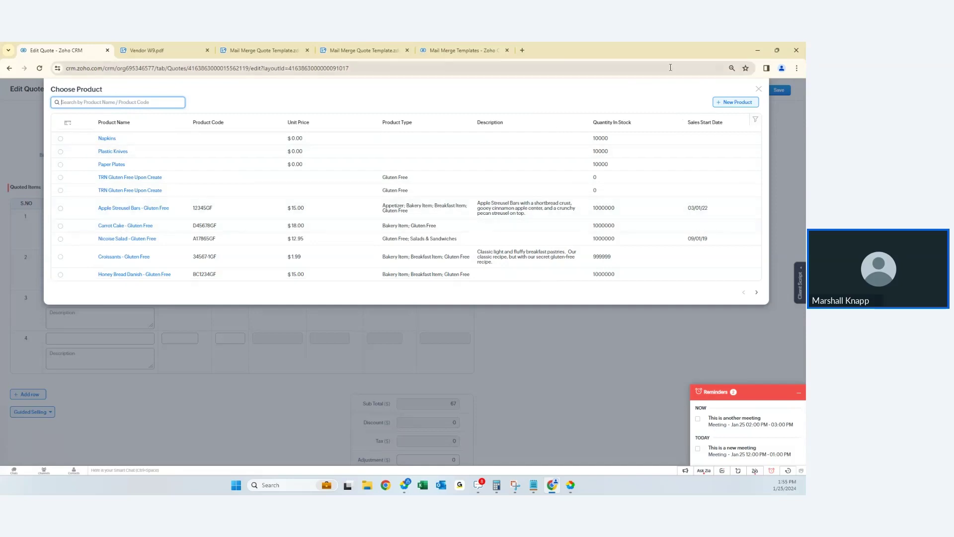
left_click(759, 91)
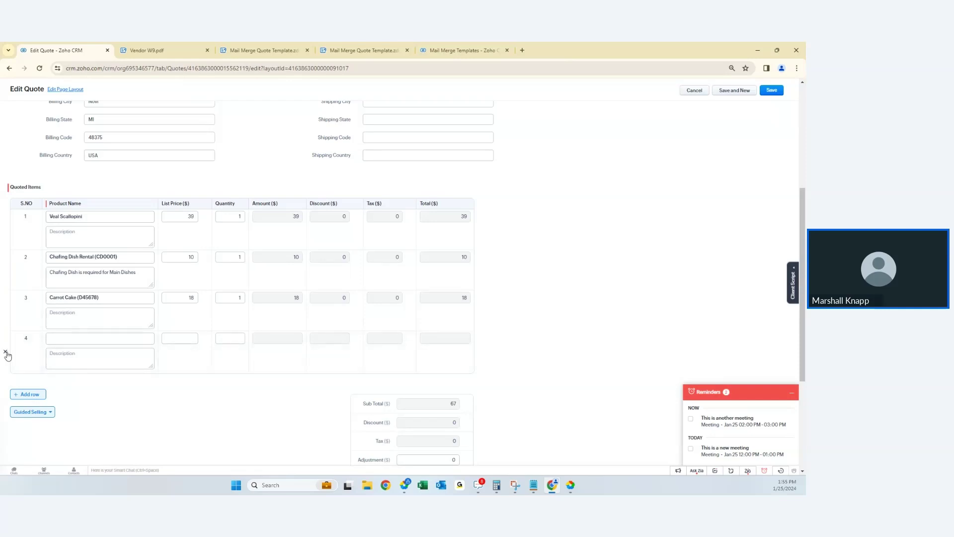
- Look up 'bagel' in row 4 and choose Bagel Platter - Dozen (B78912) at 15
left_click(91, 338)
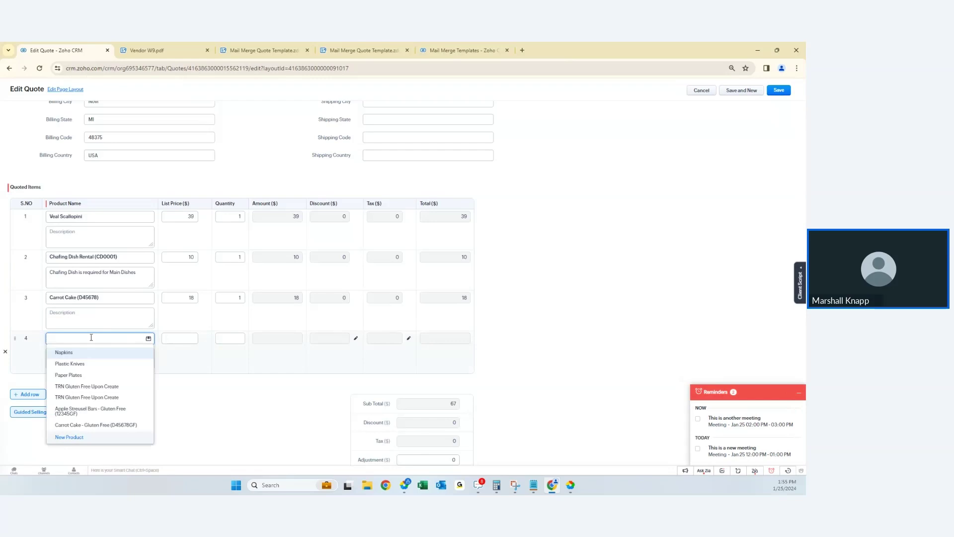
type("bagel")
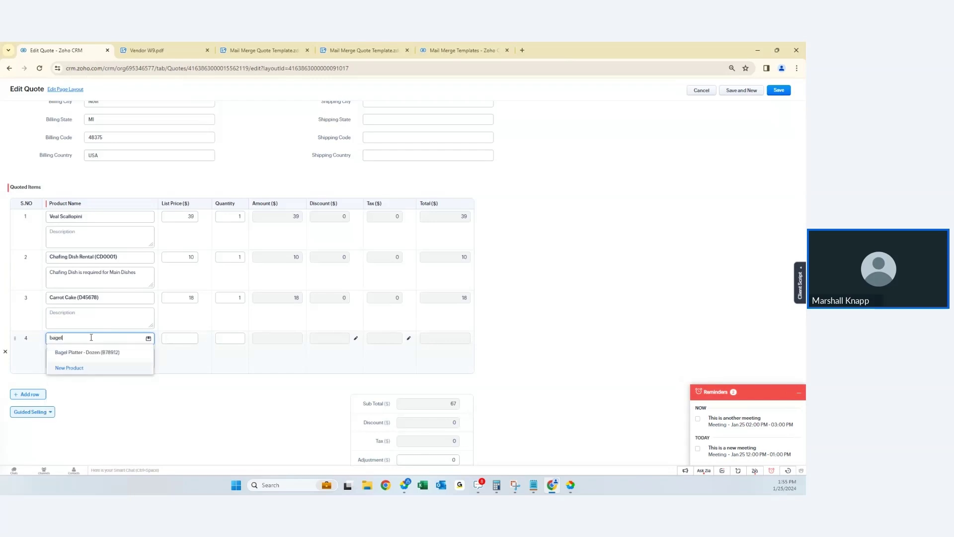
left_click(113, 353)
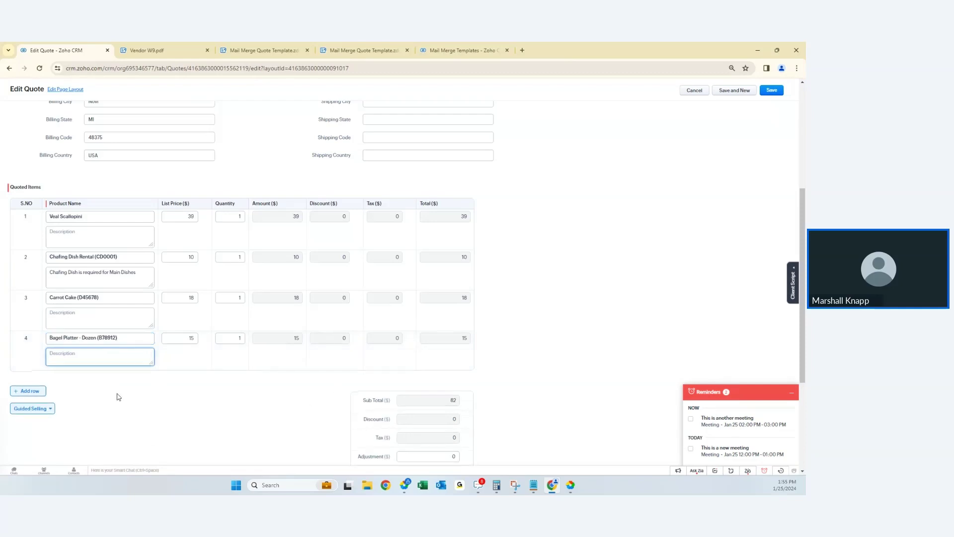
scroll(129, 388, "down", 3)
scroll(140, 381, "up", 5)
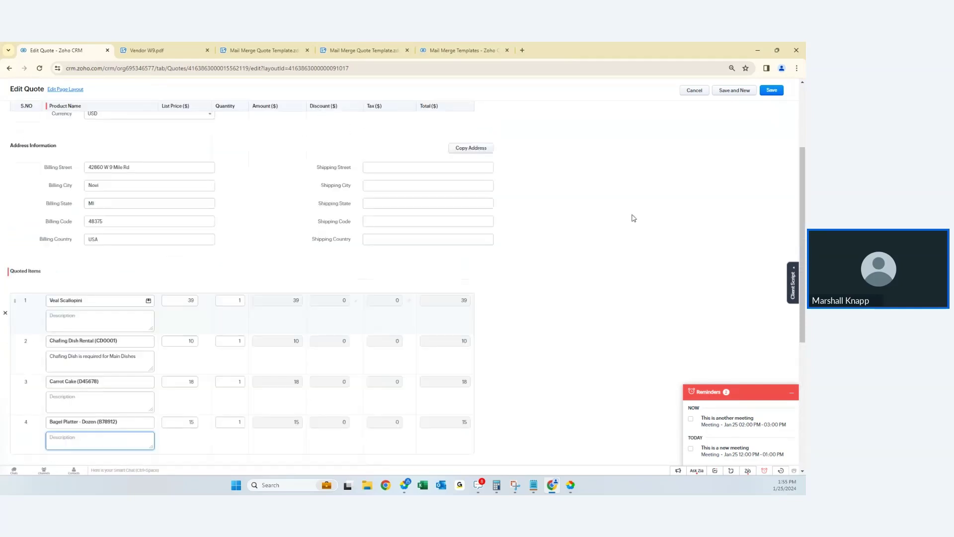
- Save the quote, accepting the CPQ-added free Cream Cheese Assortment (CC6789) as a fifth item
left_click(772, 90)
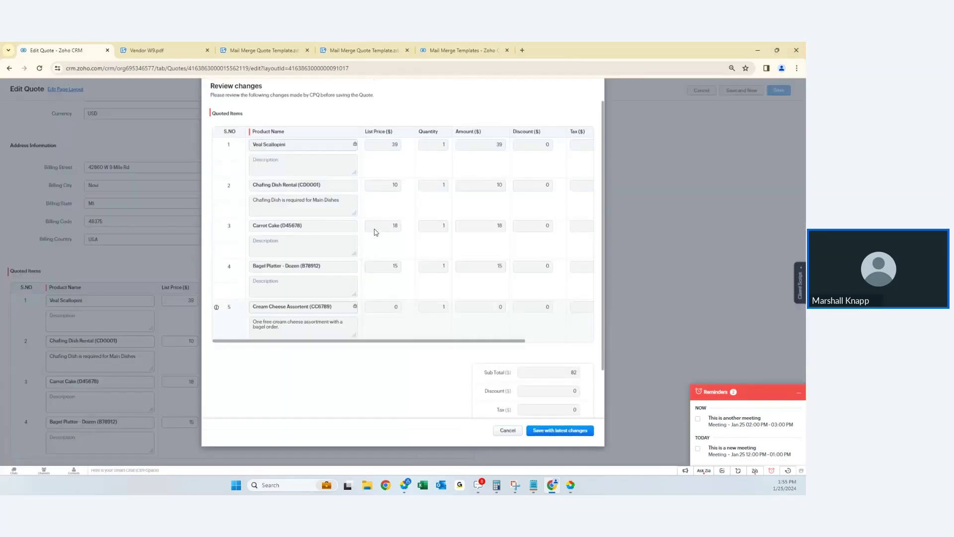
scroll(323, 239, "down", 2)
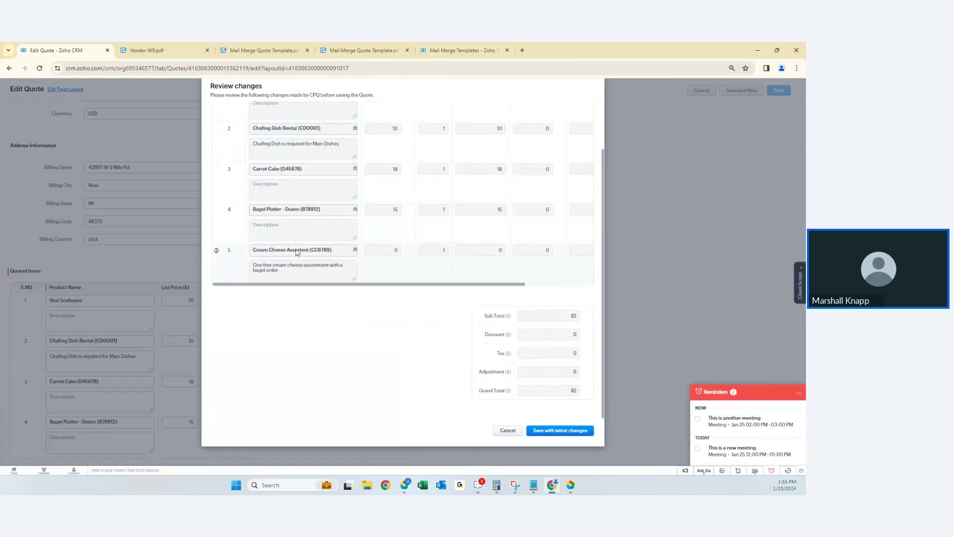
mouse_move(297, 247)
scroll(331, 190, "up", 1)
scroll(331, 191, "up", 1)
scroll(330, 191, "down", 1)
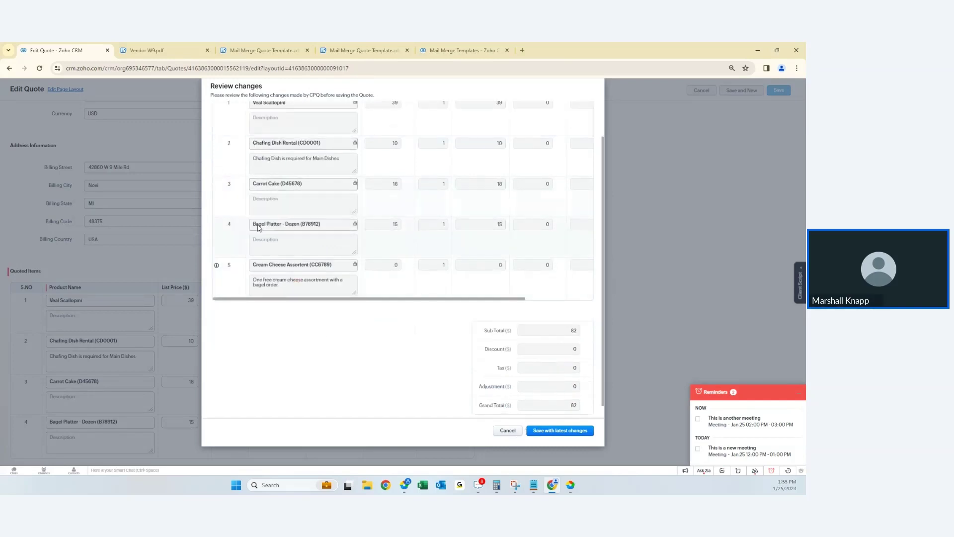
mouse_move(341, 228)
mouse_move(298, 271)
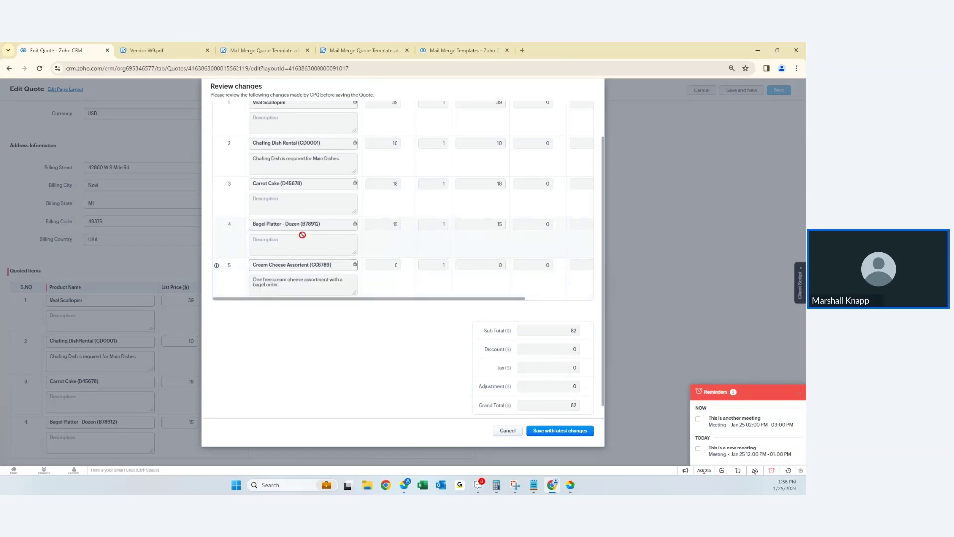
left_click(542, 431)
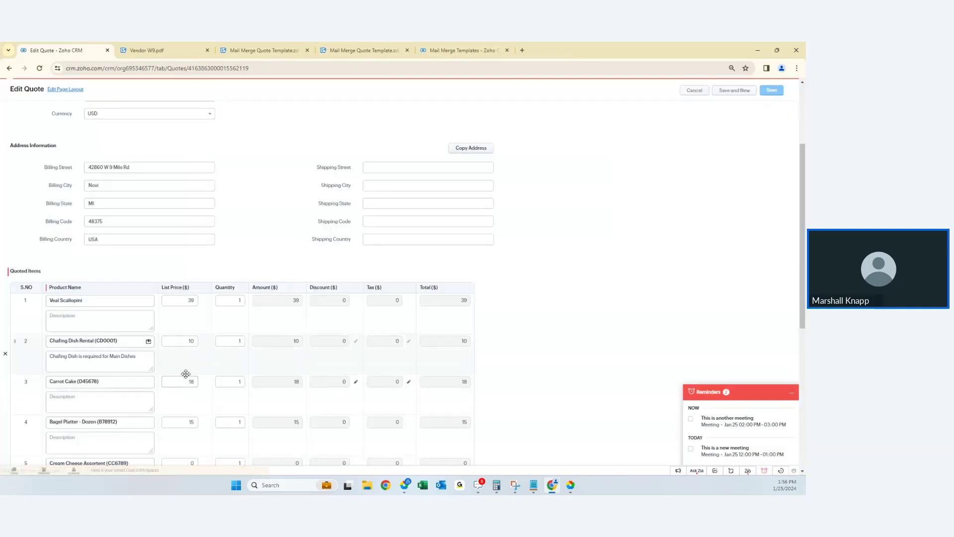
scroll(234, 379, "down", 6)
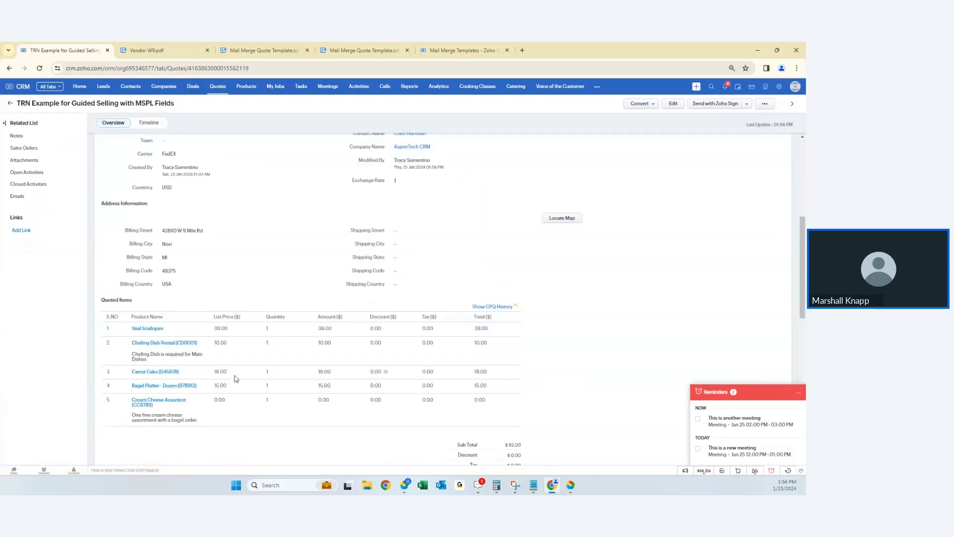
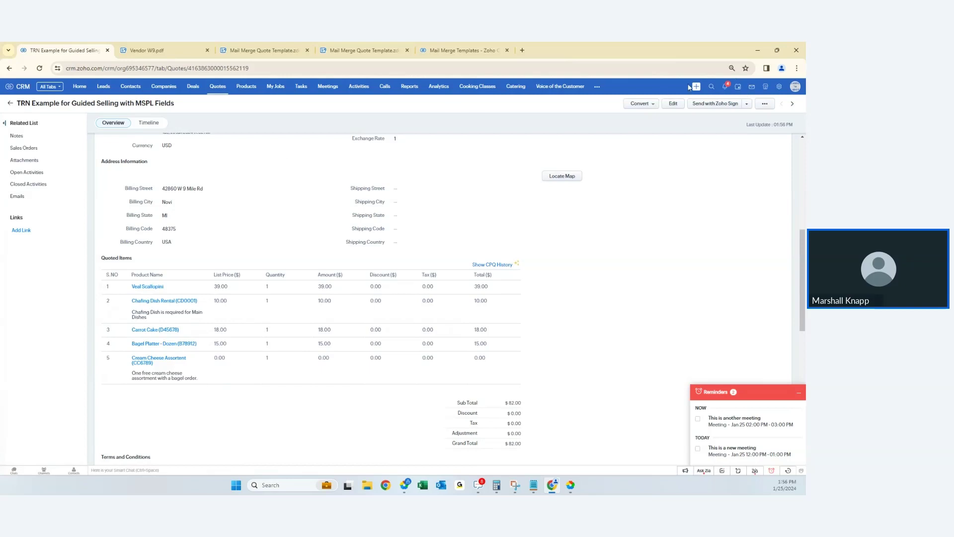
- Leave the guided-selling quote and go to the Companies list of 108 records
left_click(711, 87)
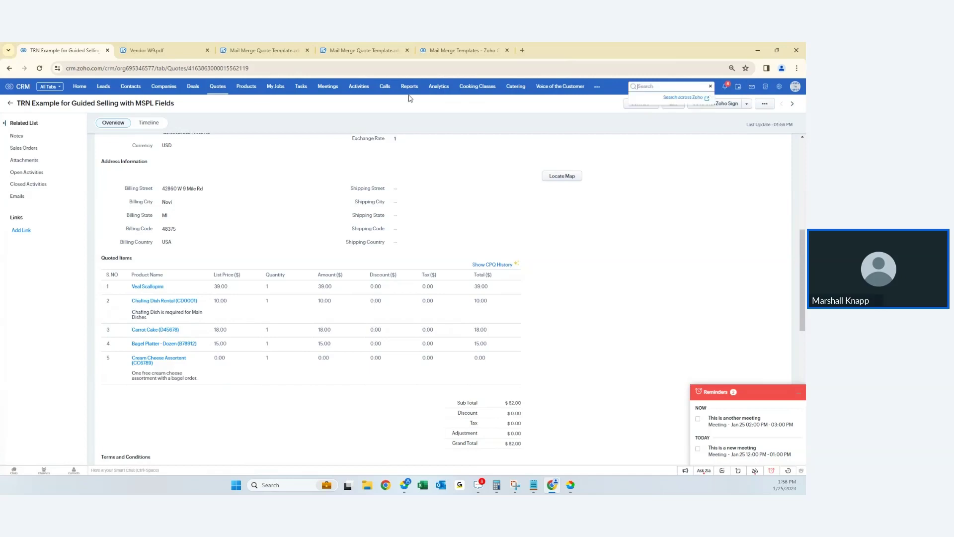
left_click(169, 88)
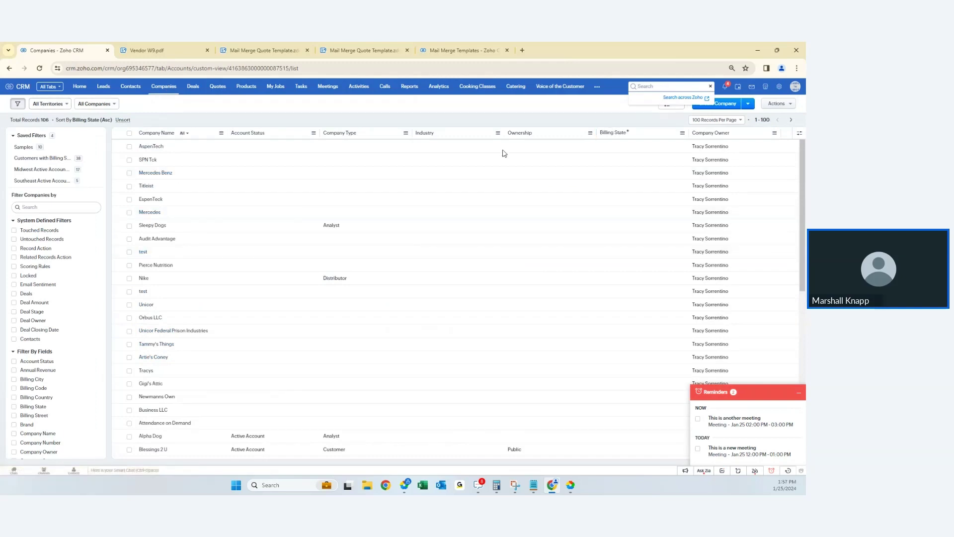
- Load the Zabitat LLC company record from its pasted URL and show its more-actions menu
left_click(0, 283)
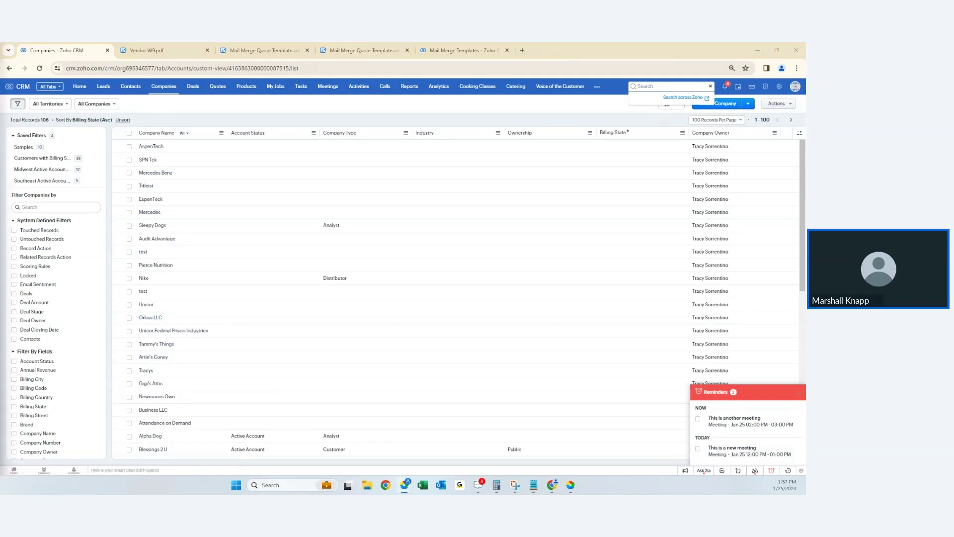
left_click(199, 66)
key("ctrl+v")
key("Return")
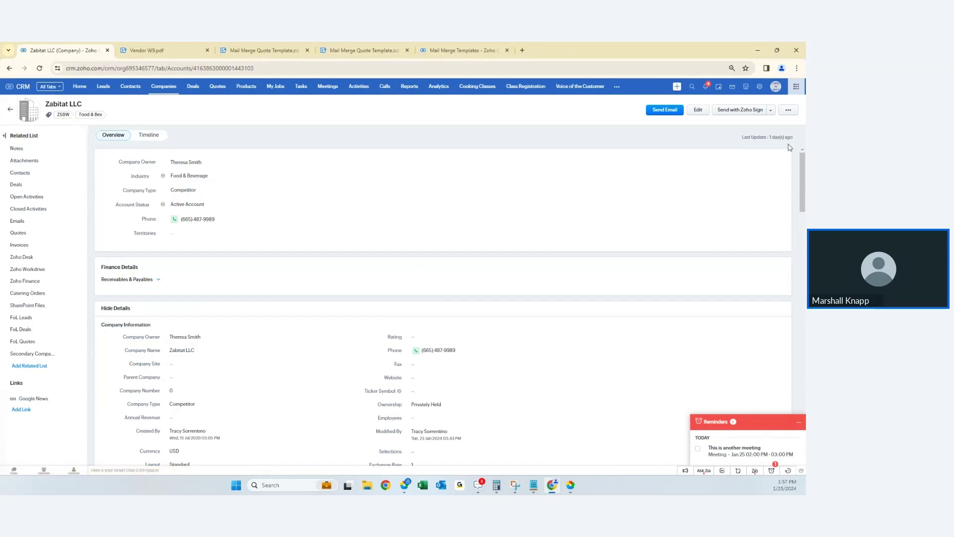
left_click(788, 110)
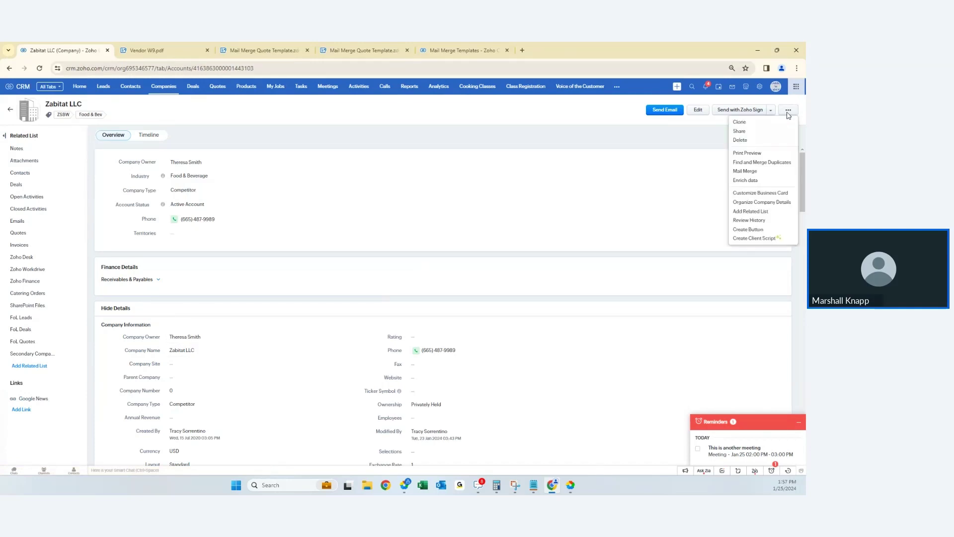
- Start Find and Merge Duplicates, dropping the Company Type, Rating and Phone criteria and keeping Website
left_click(758, 162)
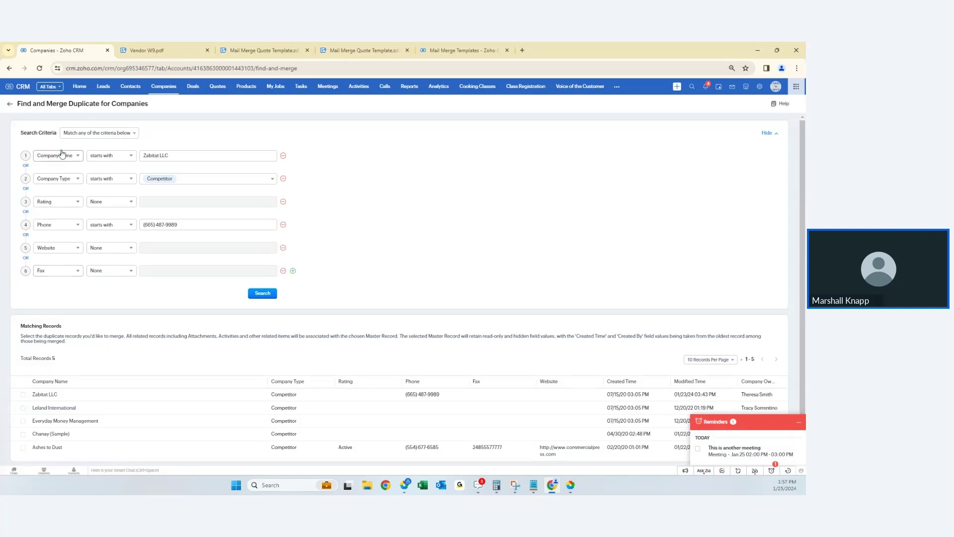
left_click(284, 178)
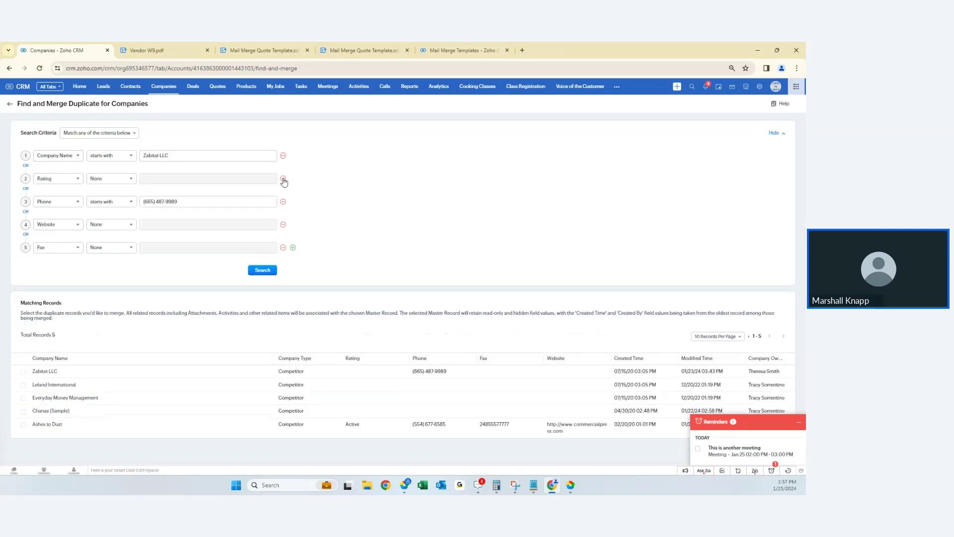
left_click(284, 179)
left_click(284, 178)
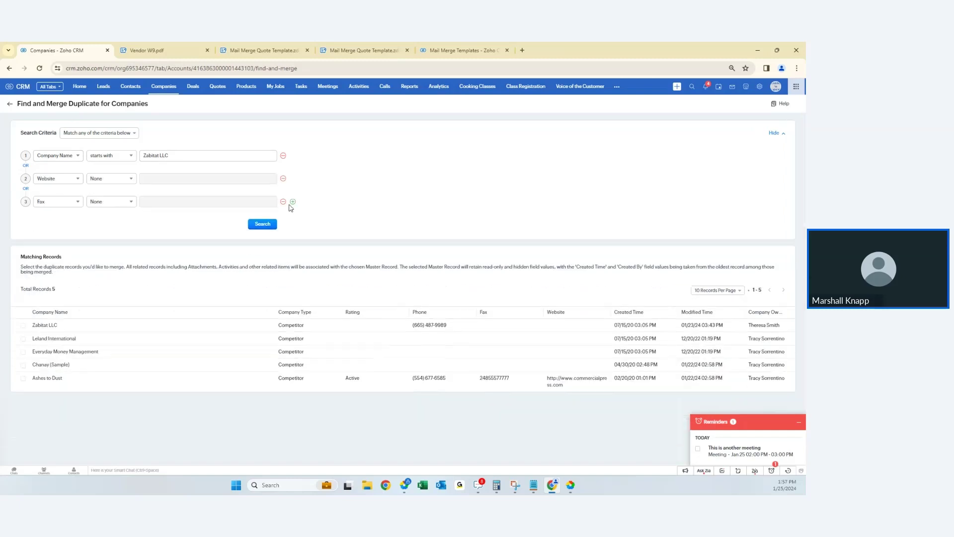
left_click(60, 180)
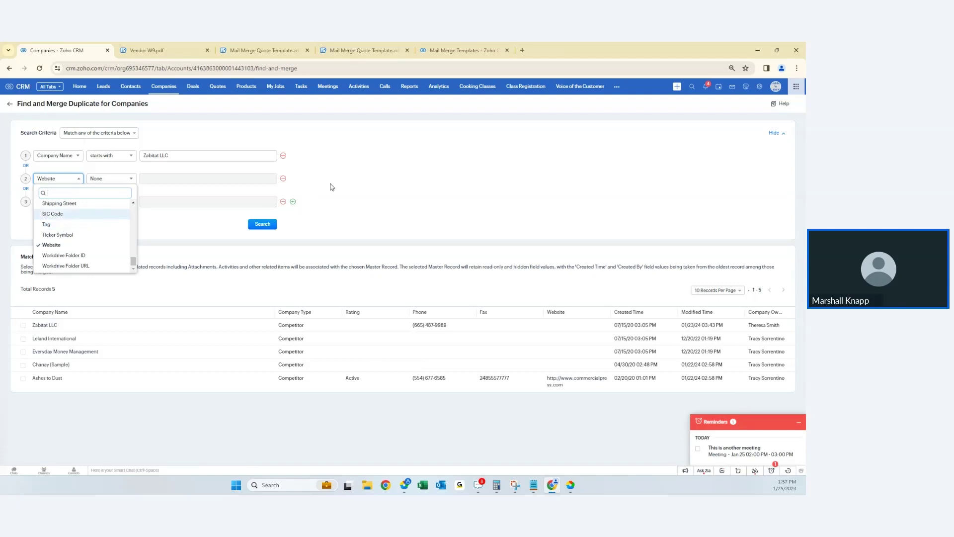
left_click(332, 187)
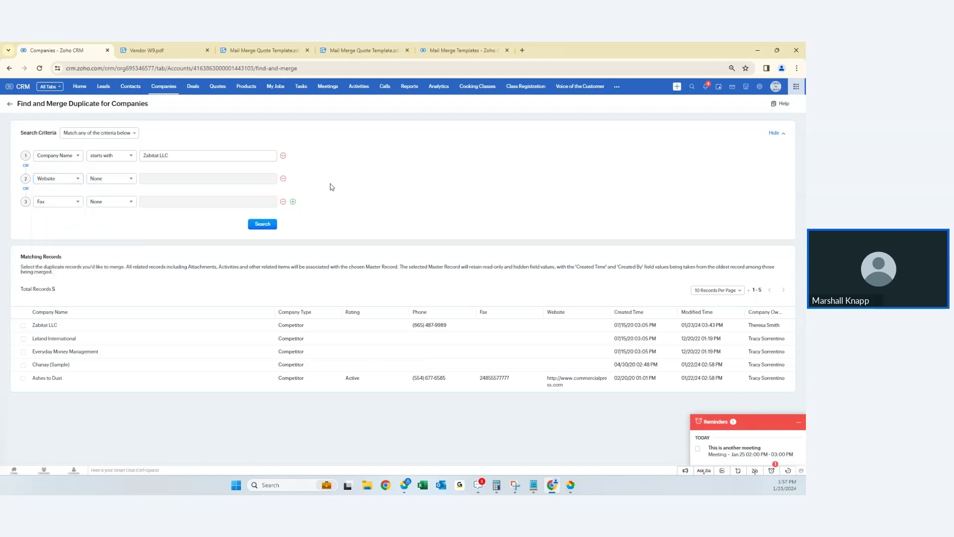
key("alt+Tab")
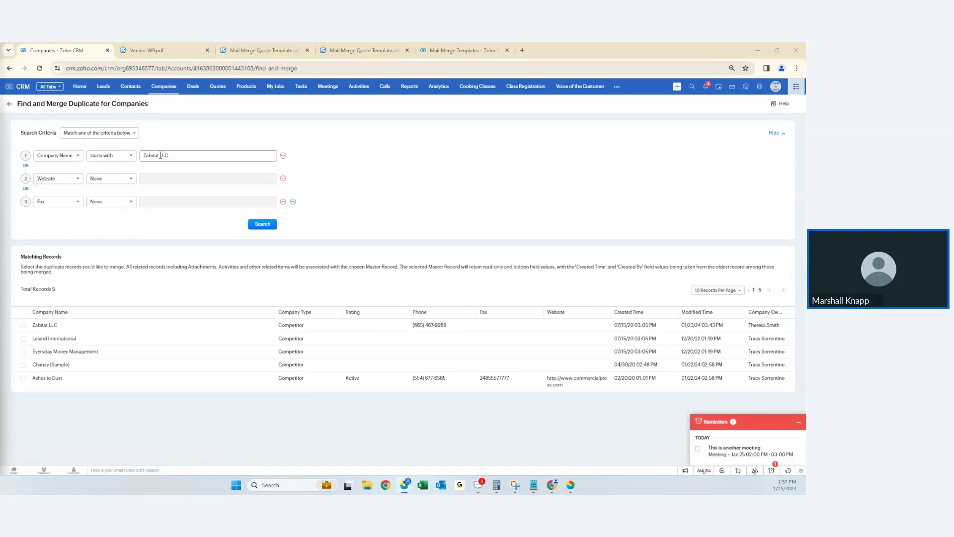
- Trim the name value to 'Zabitat', match all criteria, search, and tick Zabitat Inc. and Zabitat LLC
left_click_drag(161, 155, 237, 152)
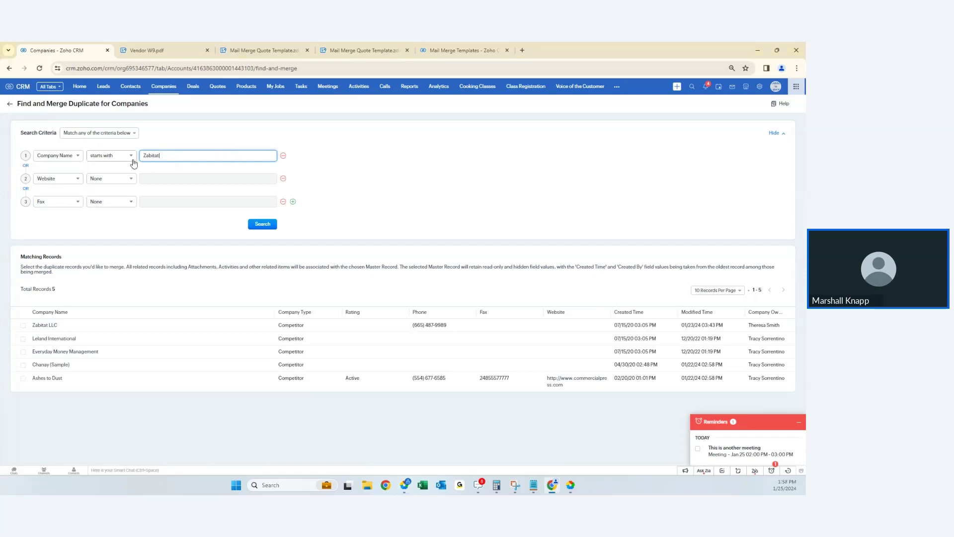
left_click(87, 133)
left_click(87, 150)
left_click(253, 225)
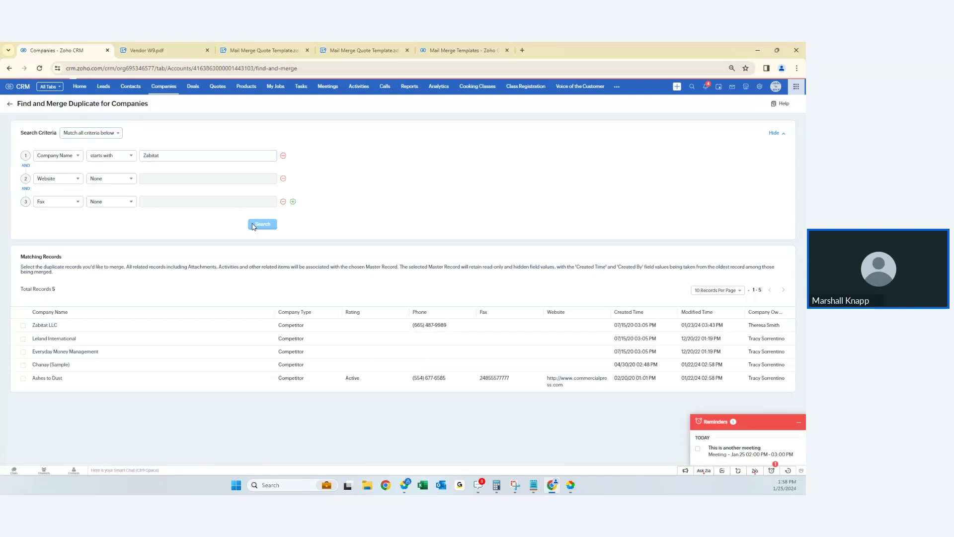
left_click(23, 326)
left_click(23, 339)
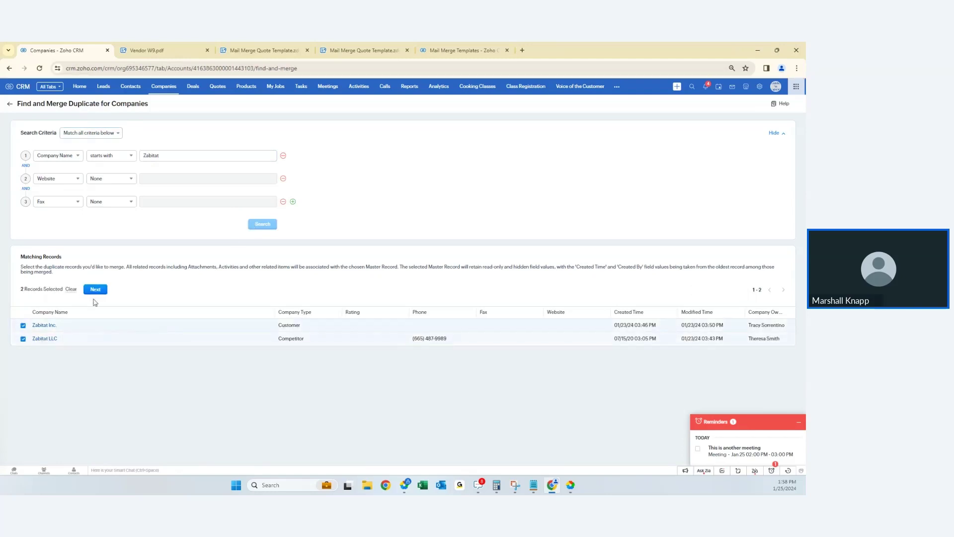
- Compare Zabitat Inc. and Zabitat LLC side by side, cancel without merging, and go to Contacts (254 records)
left_click(95, 289)
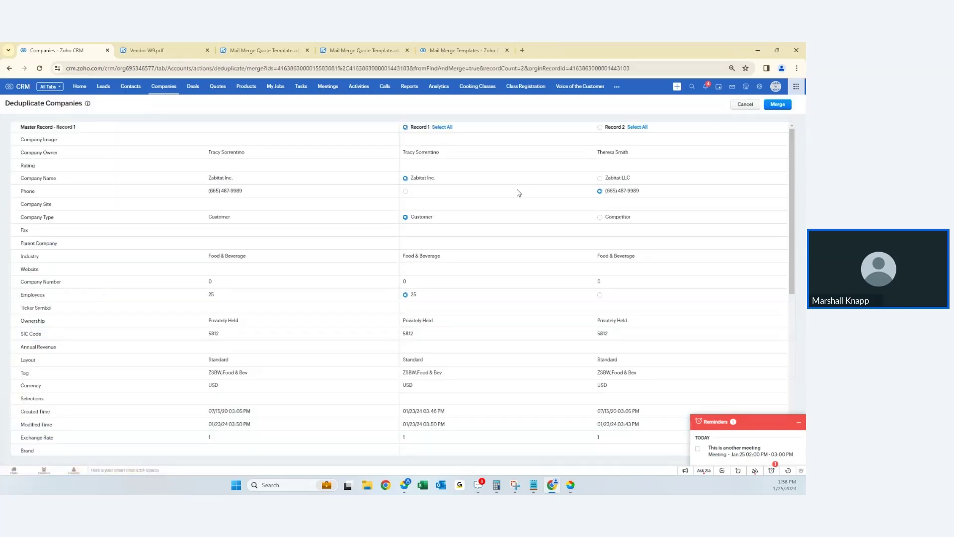
scroll(490, 266, "down", 5)
scroll(494, 266, "up", 5)
left_click(735, 105)
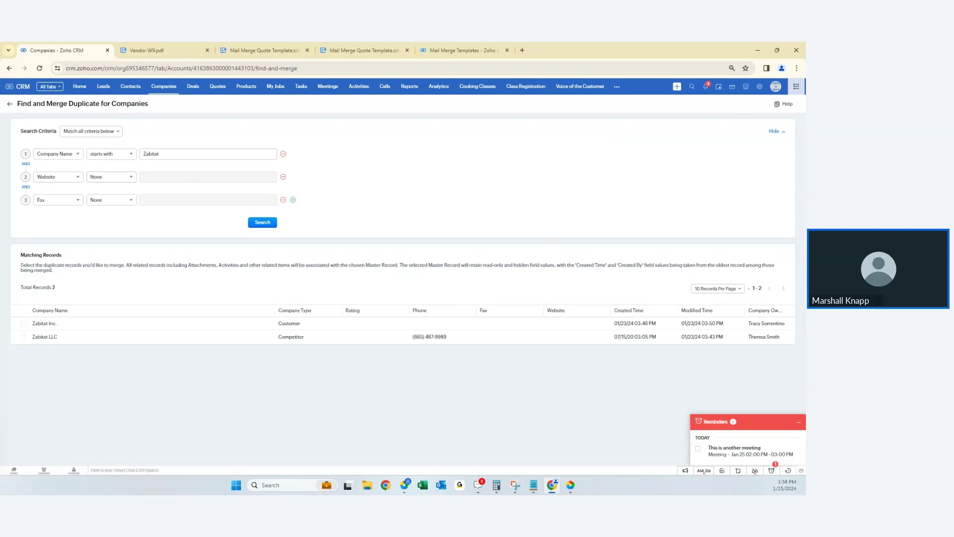
key("alt+Tab")
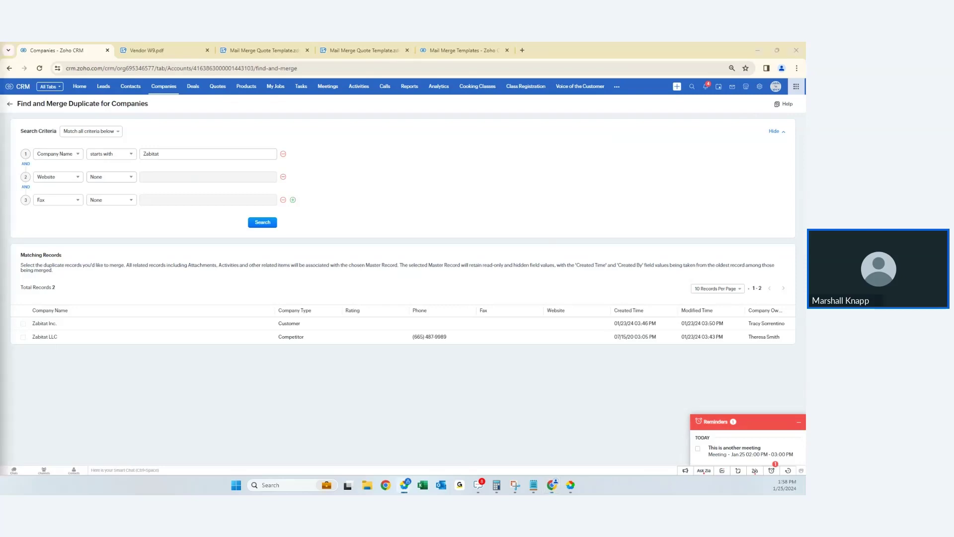
left_click(140, 87)
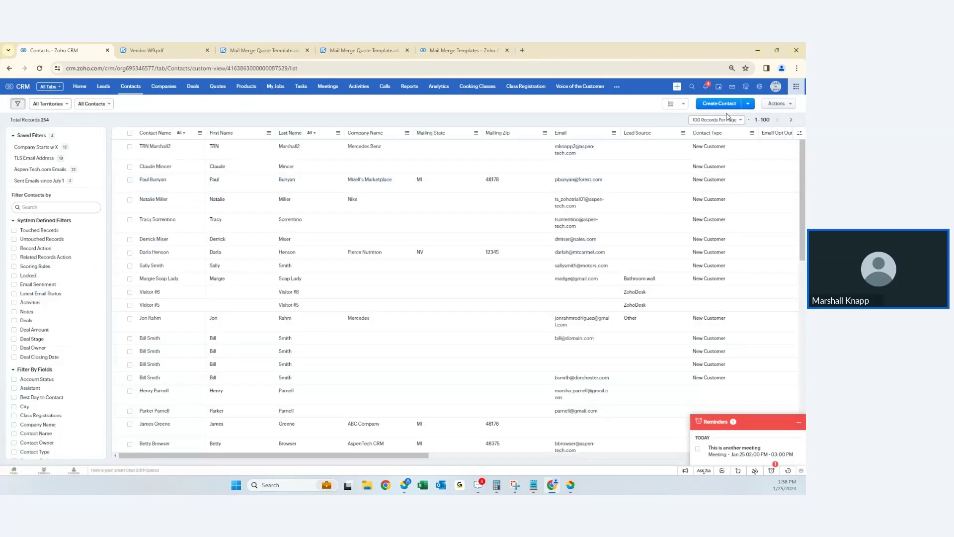
- Start exporting the Contacts module with the Campaigns - Email custom view
left_click(772, 106)
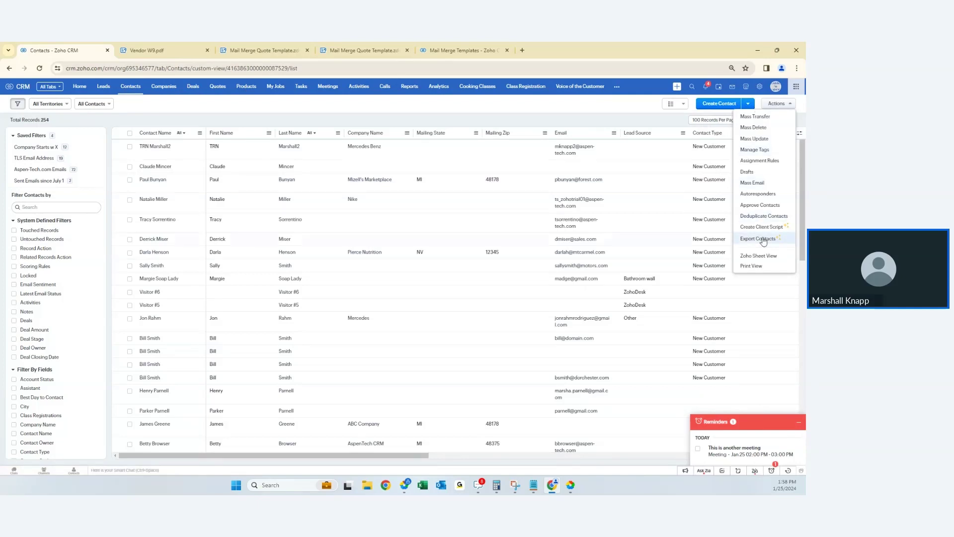
left_click(763, 240)
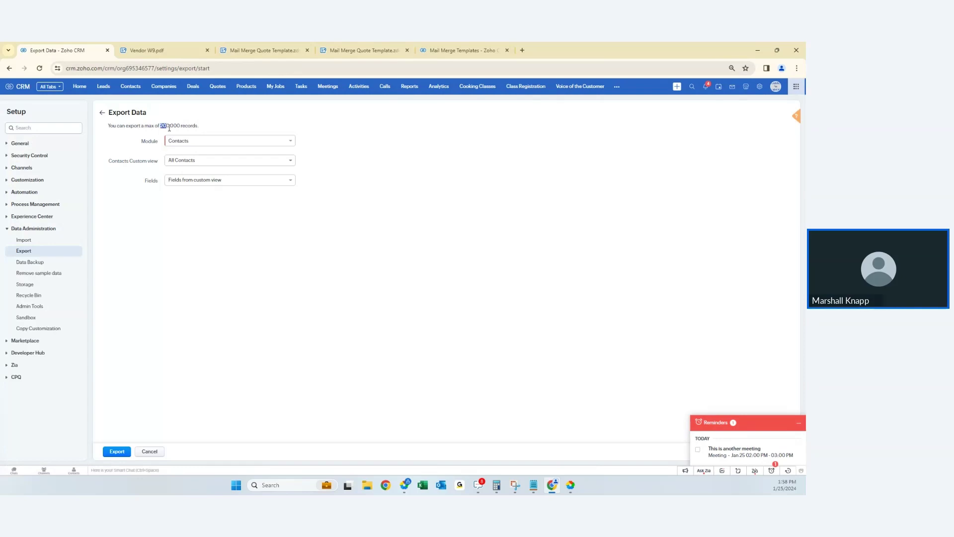
left_click(189, 143)
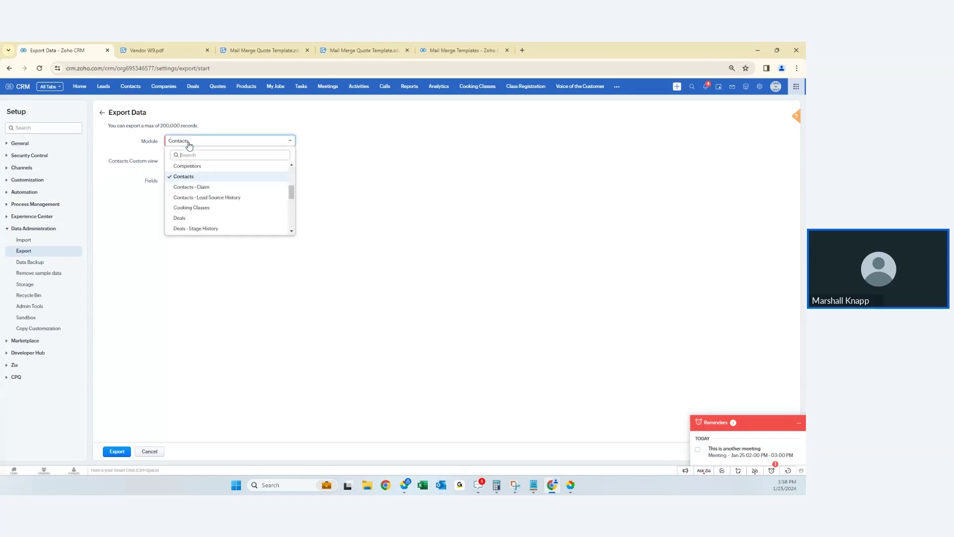
left_click(192, 142)
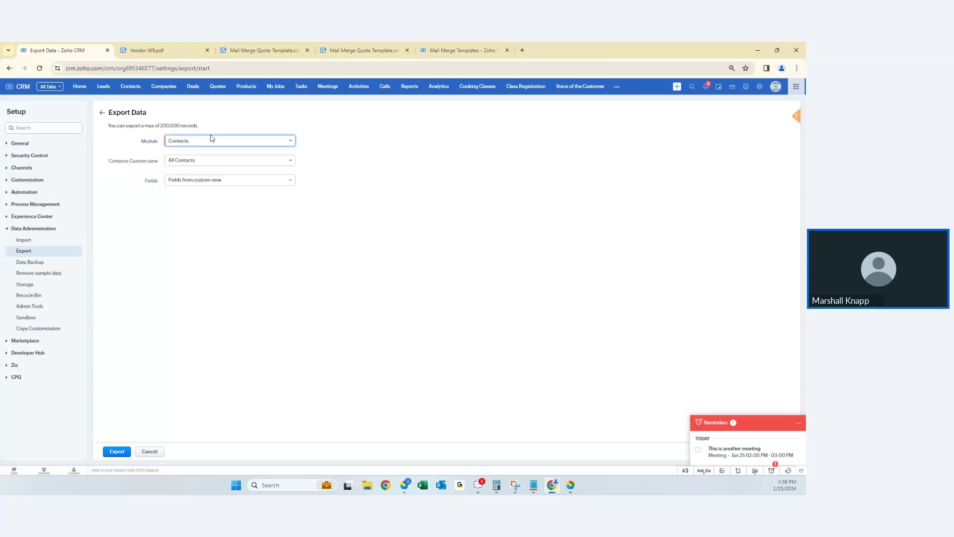
left_click(180, 164)
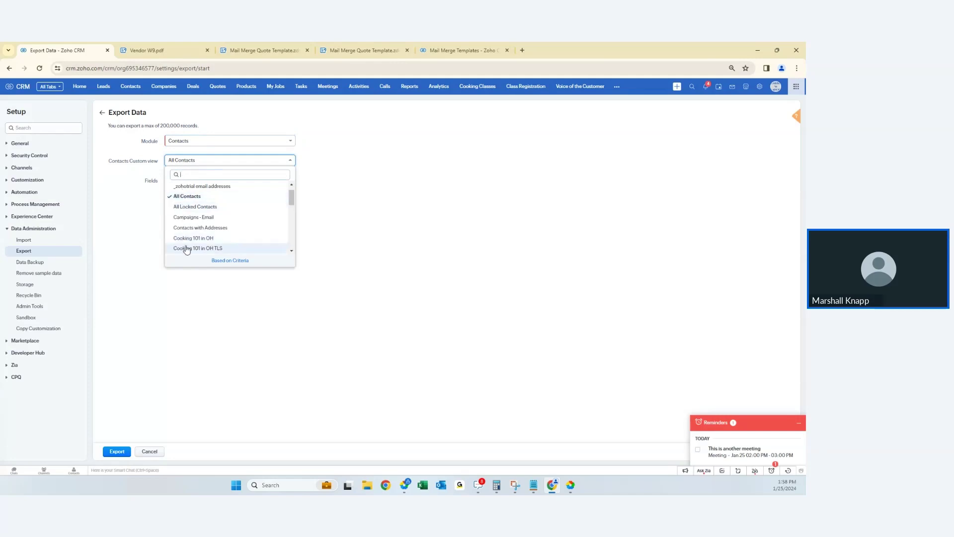
left_click(235, 261)
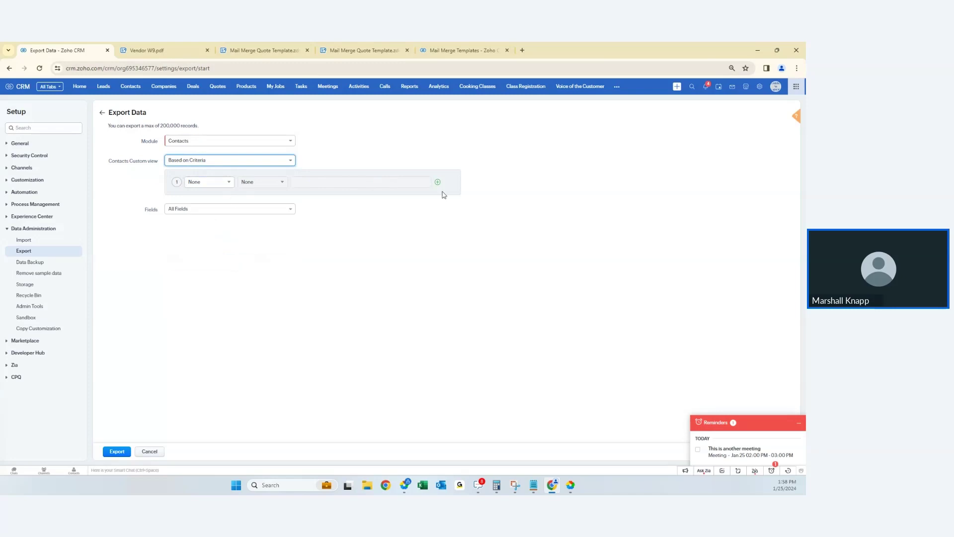
left_click(237, 163)
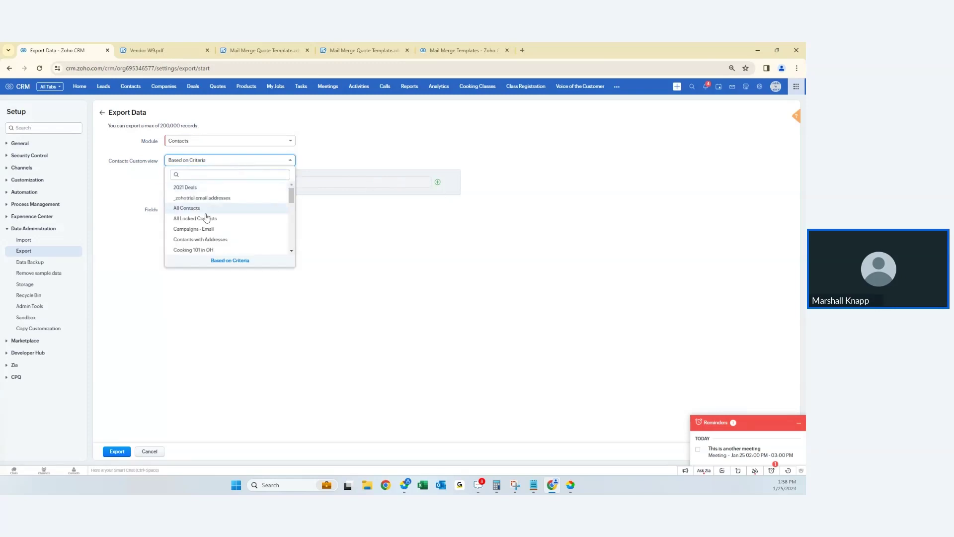
left_click(201, 228)
- Switch export fields to 'Choose Fields' with Last Name ticked, dismiss reminders, and go to Setup
left_click(184, 182)
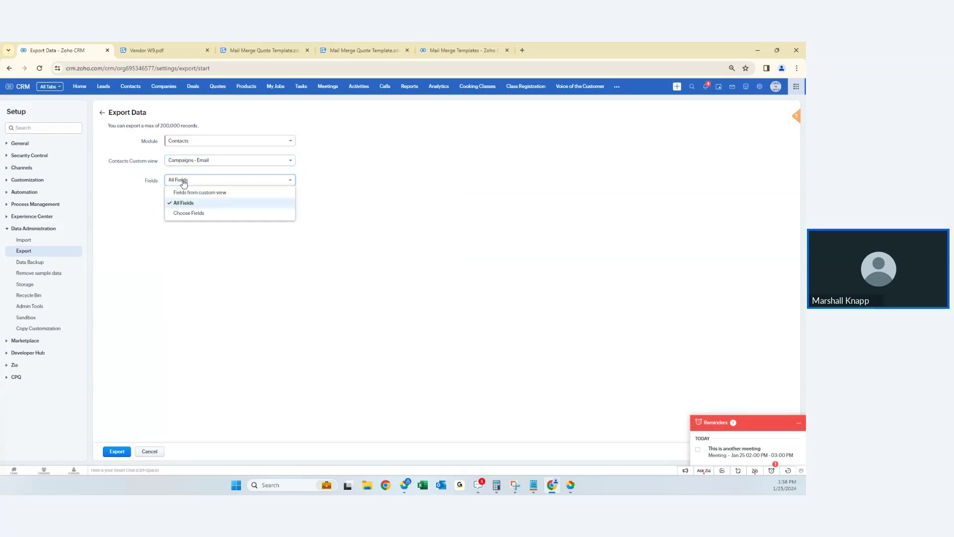
left_click(195, 214)
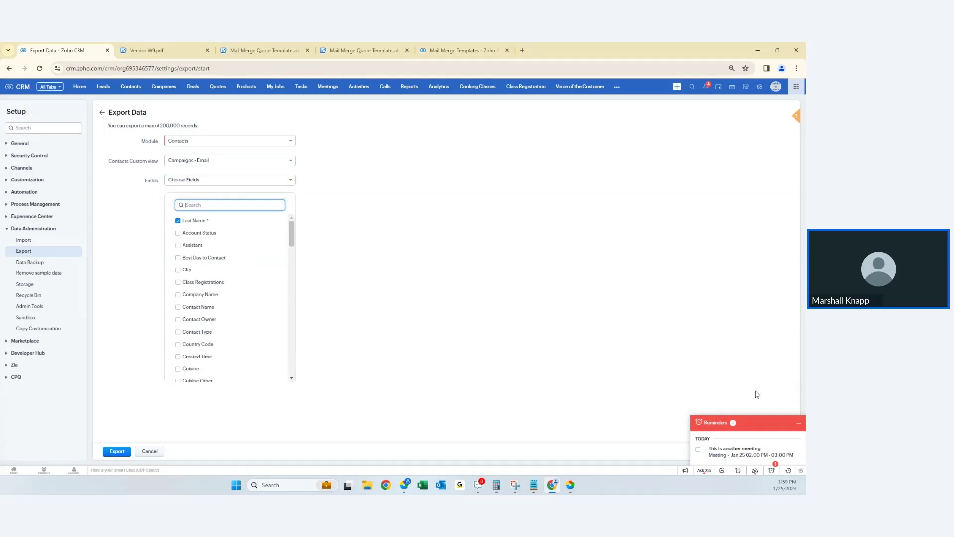
left_click(798, 423)
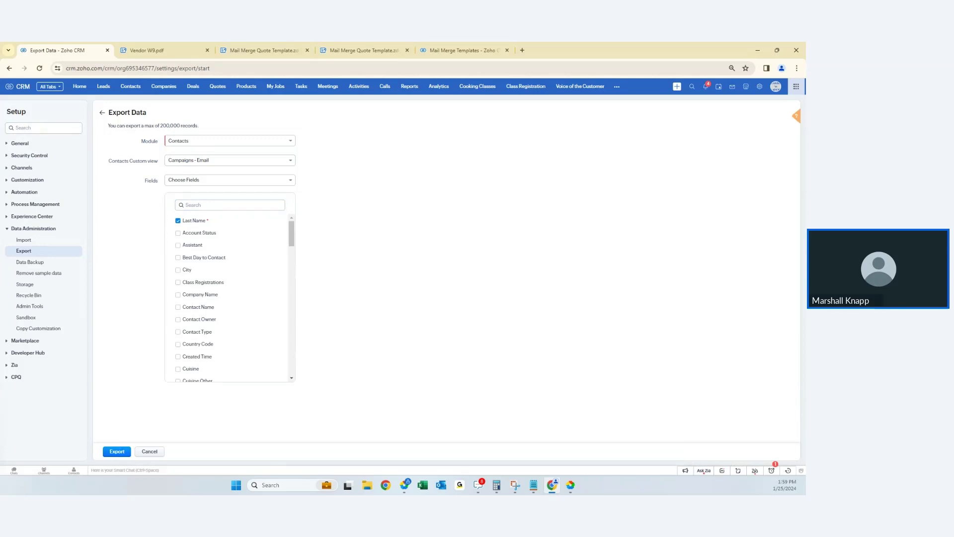
left_click(760, 87)
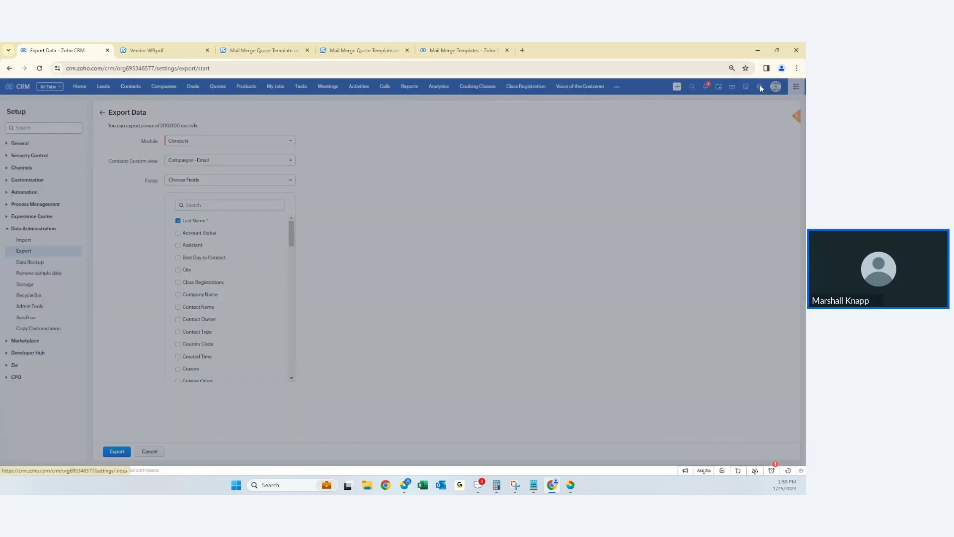
- Confirm cancelling the export and open Data Model under Developer Hub
left_click(458, 114)
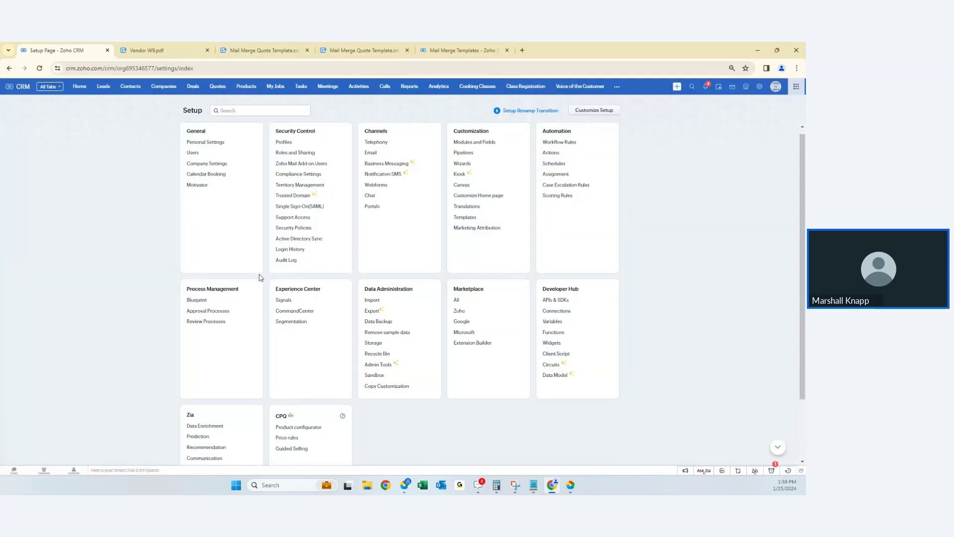
scroll(260, 277, "down", 2)
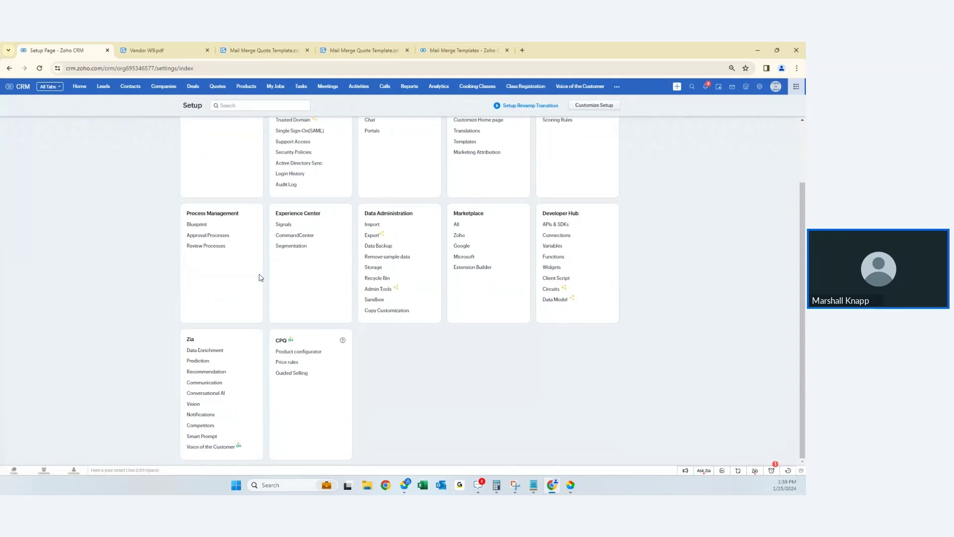
left_click(554, 300)
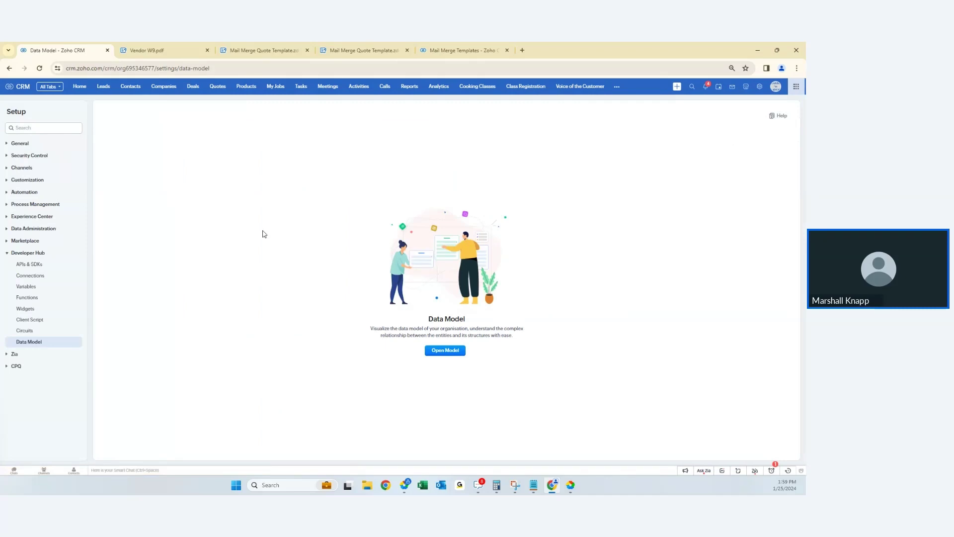
- Open the full Data Model map at 25% zoom and hide Sales Orders and Meetings
left_click(461, 350)
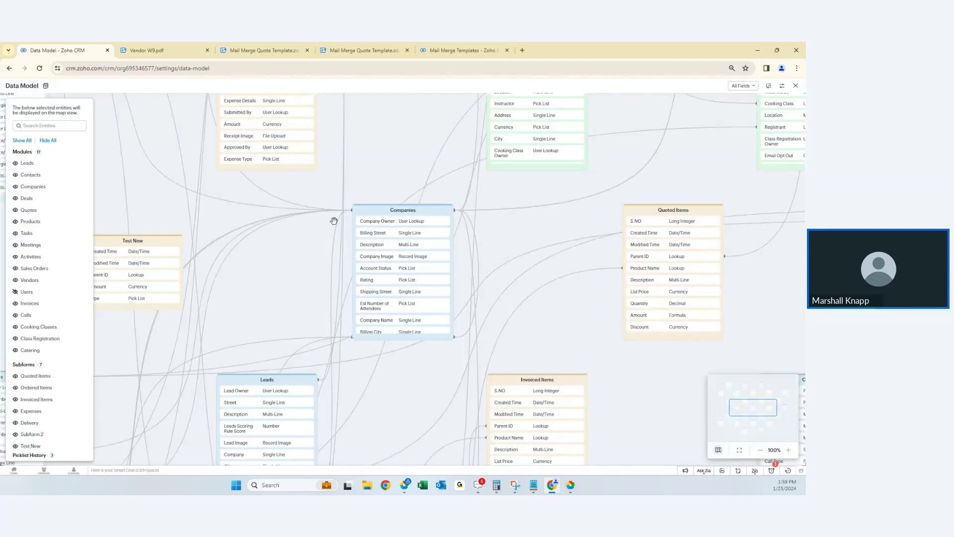
scroll(333, 220, "down", 5)
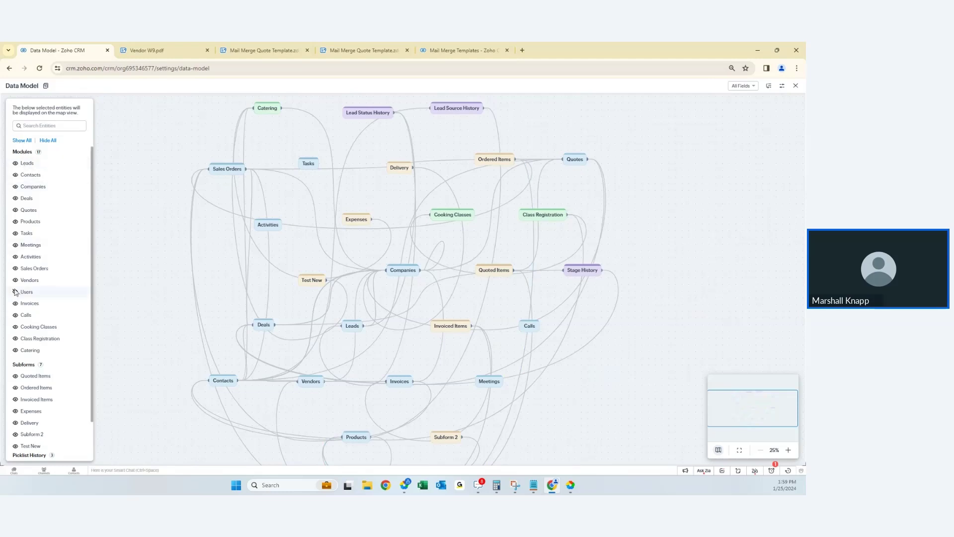
left_click(16, 269)
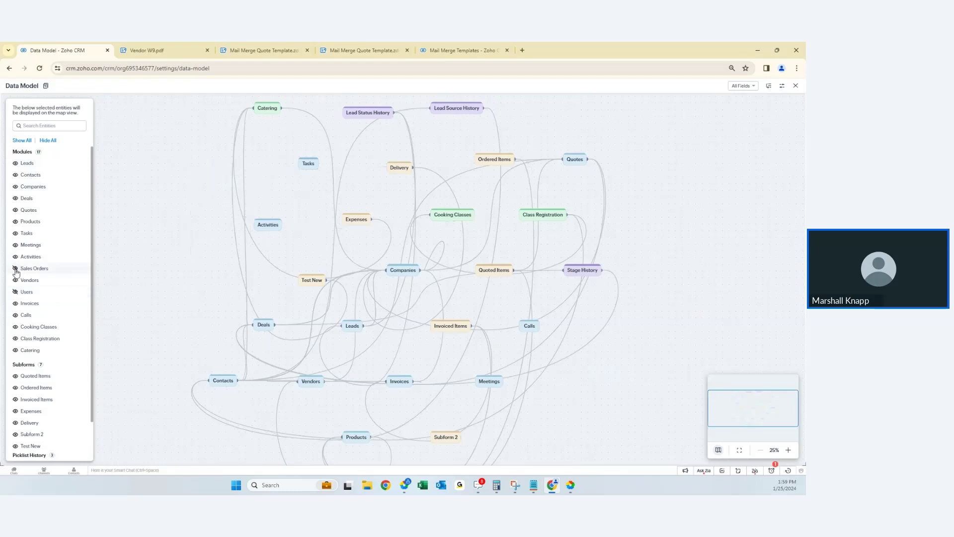
left_click(15, 245)
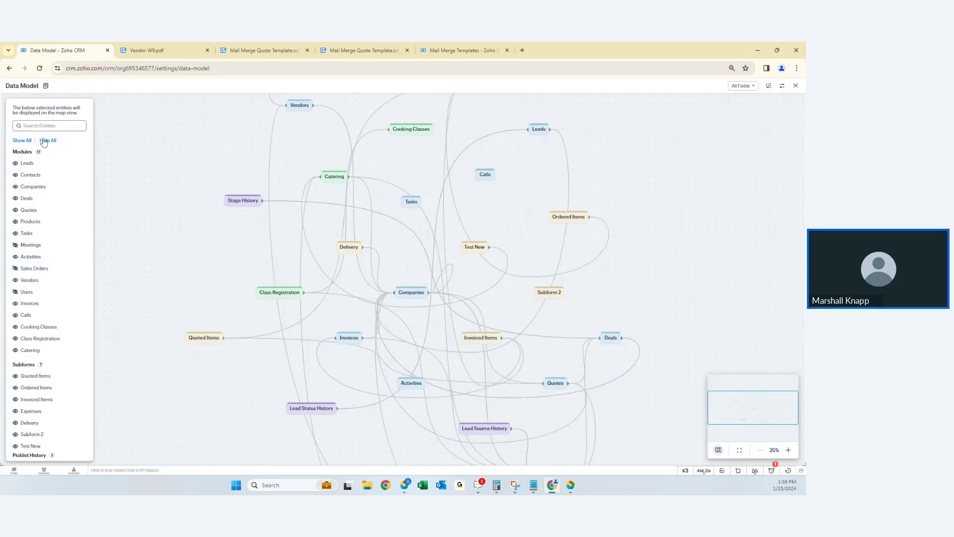
- Look at the All Fields filter and the map display settings menu
left_click(751, 91)
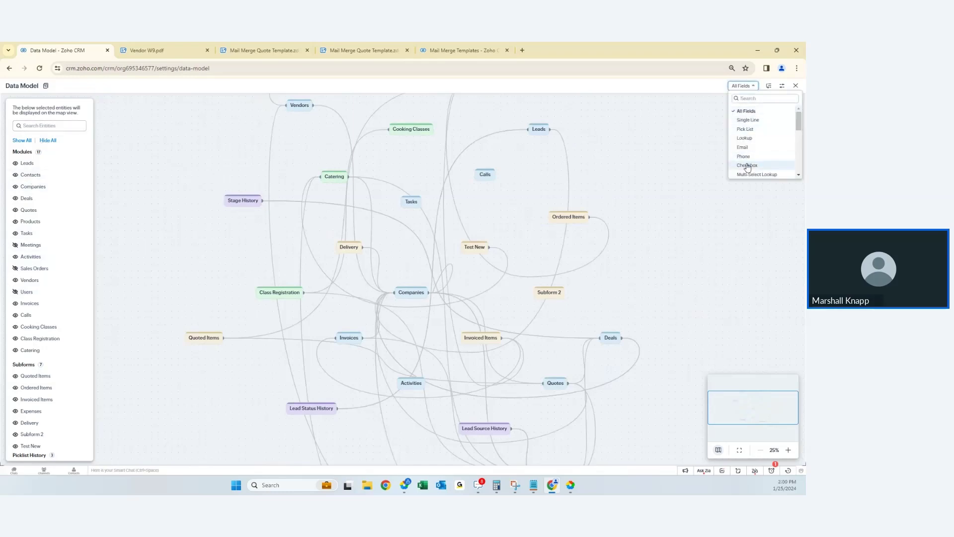
left_click(782, 86)
left_click(782, 86)
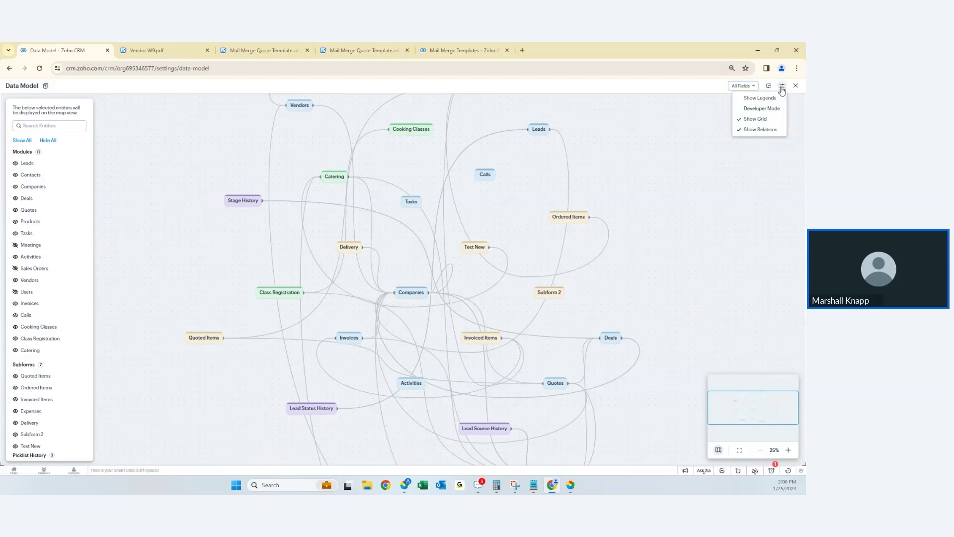
left_click(782, 87)
left_click(781, 87)
- Zoom the map to 75% and enable Developer Mode to show API names and data types
left_click(781, 87)
scroll(459, 270, "up", 4)
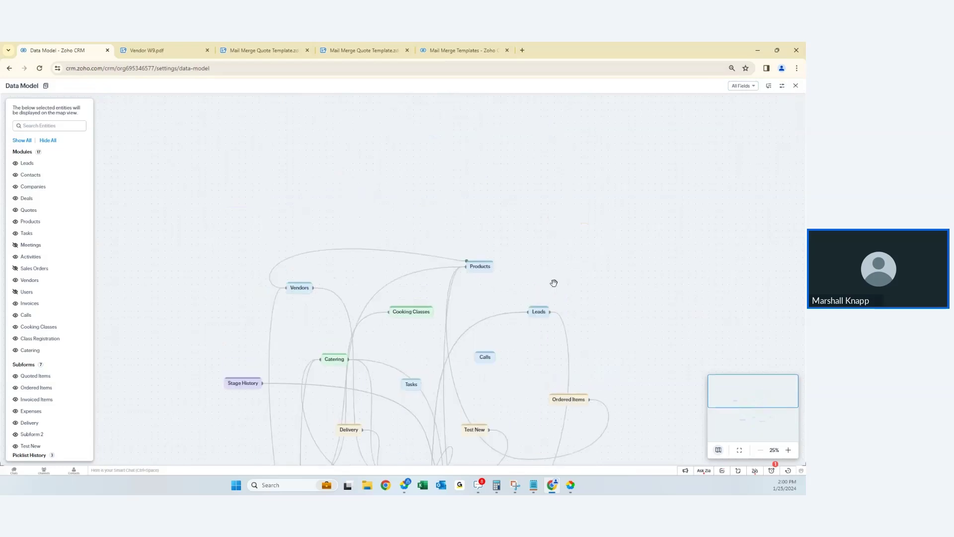
scroll(446, 415, "up", 2)
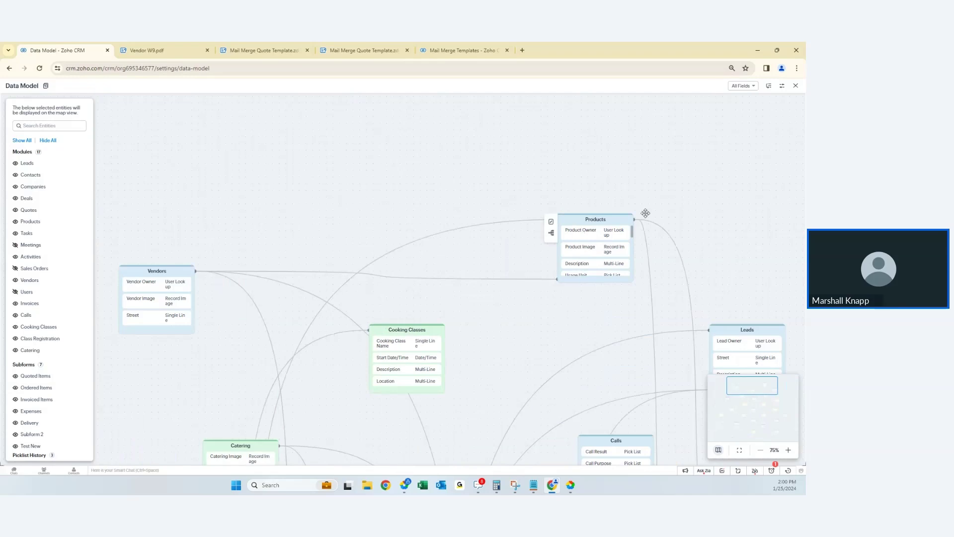
left_click(782, 87)
left_click(781, 88)
left_click(781, 88)
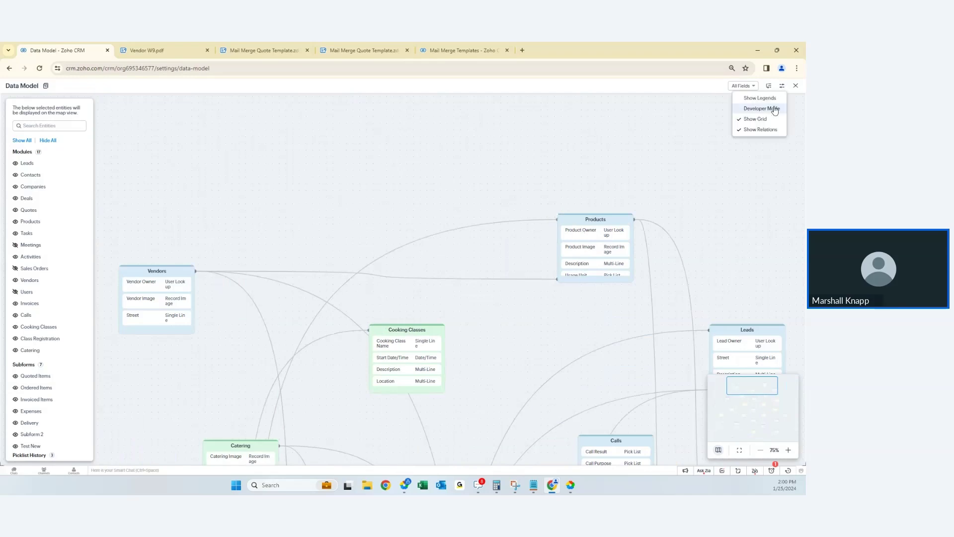
left_click(775, 110)
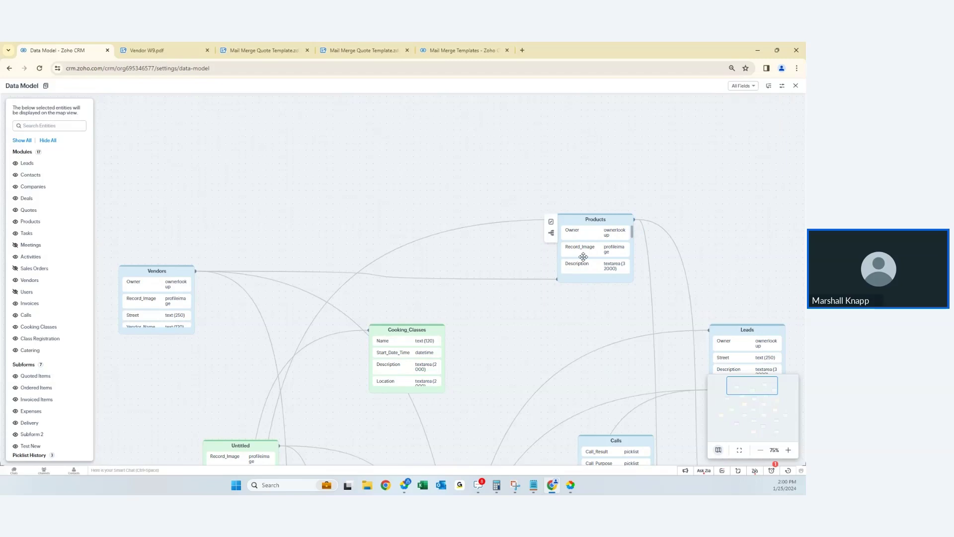
- Pan the map toward the lower entities and bring Accounts into view
left_click(782, 86)
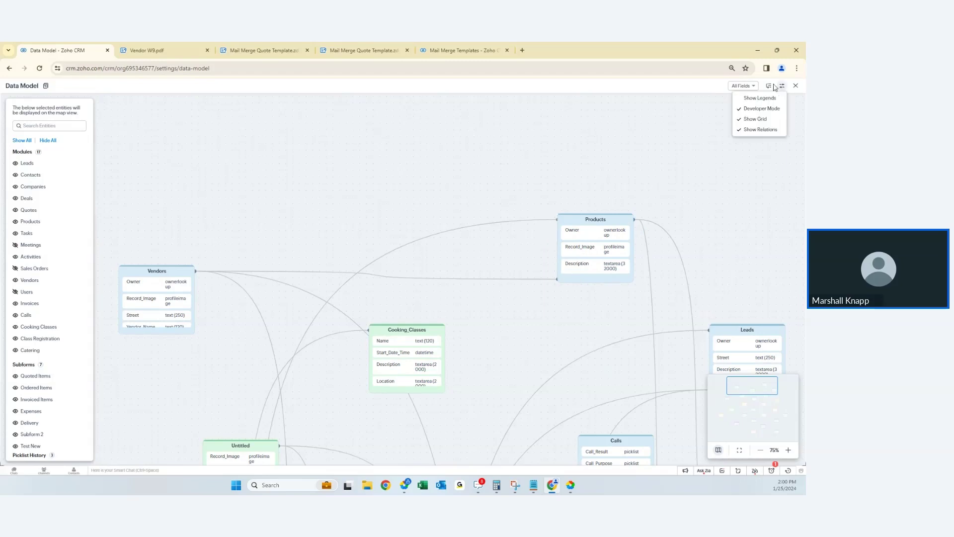
left_click(782, 86)
left_click(781, 86)
left_click(782, 87)
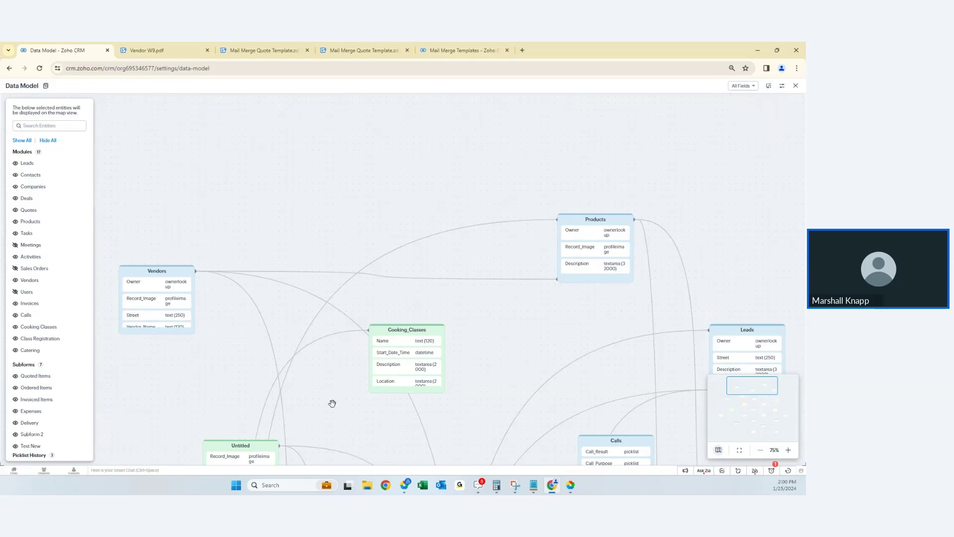
left_click_drag(332, 404, 304, 189)
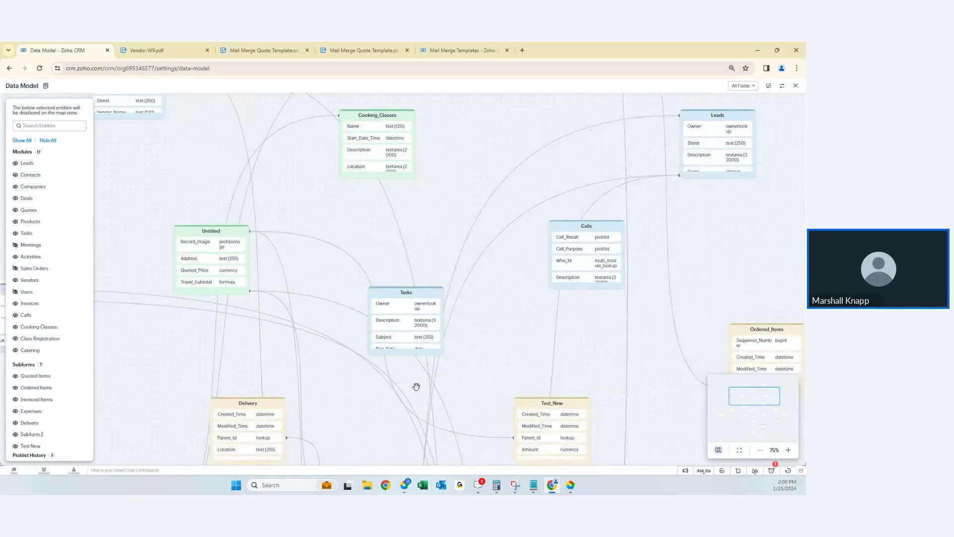
left_click_drag(418, 385, 458, 324)
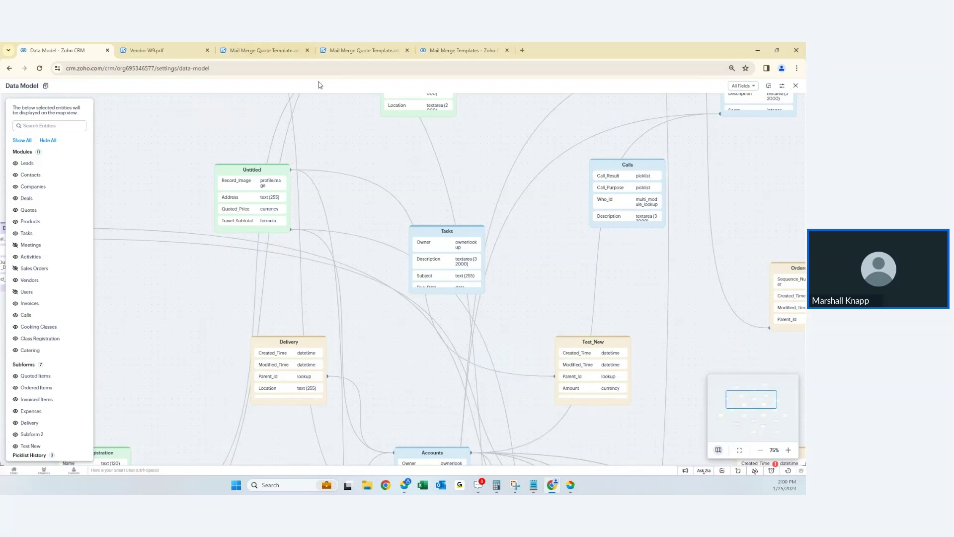
mouse_move(478, 485)
- Minimize Chrome, play the Zoho Show deck full screen, and advance past Live Demo and Any questions? to Thank you!
left_click(757, 48)
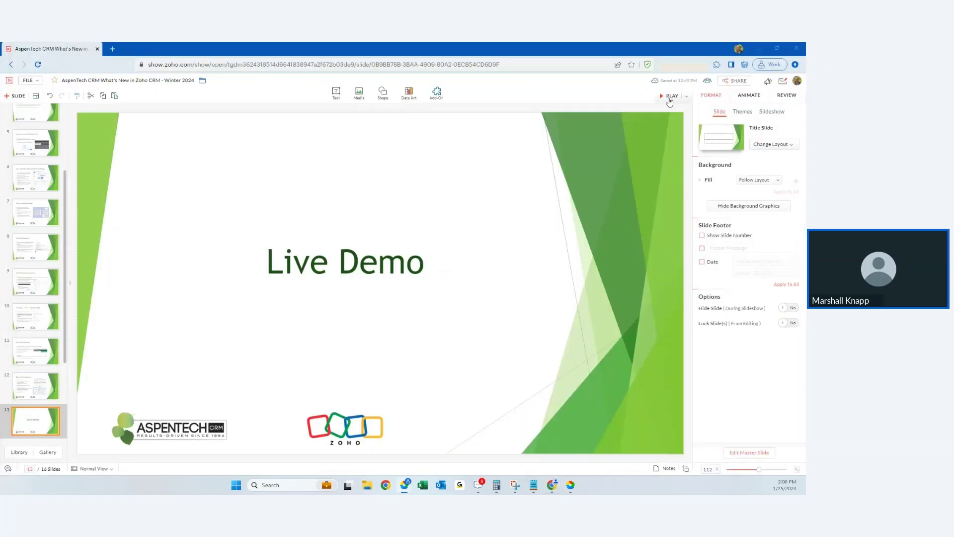
left_click(670, 96)
left_click(233, 356)
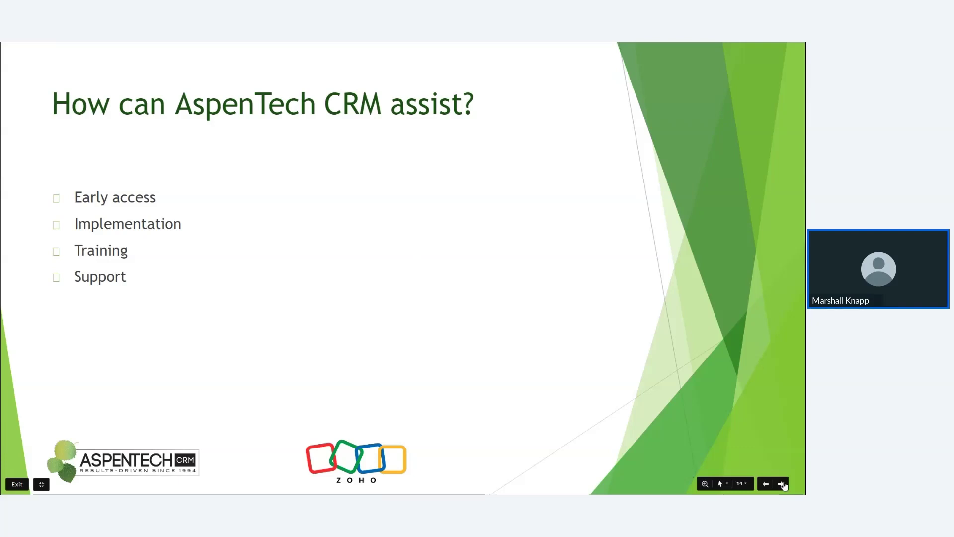
left_click(782, 484)
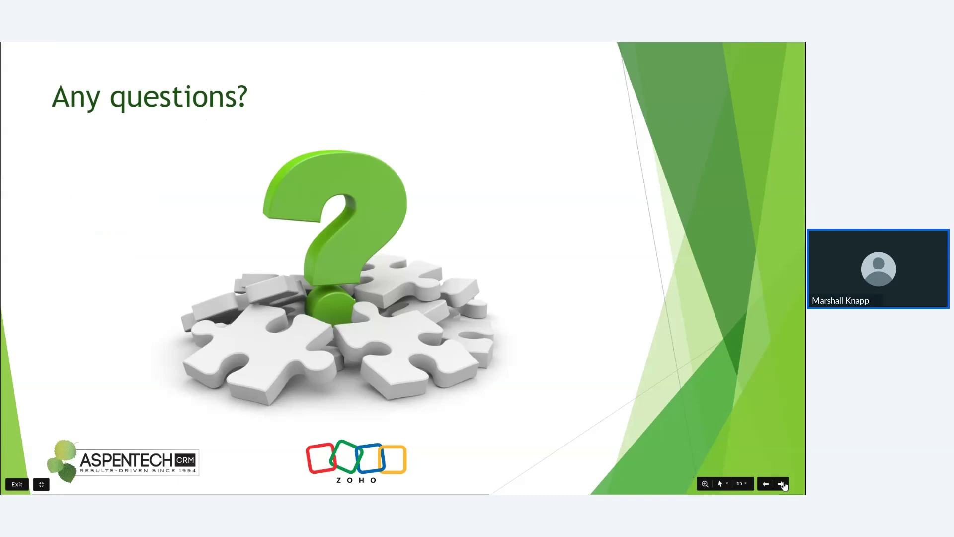
left_click(782, 484)
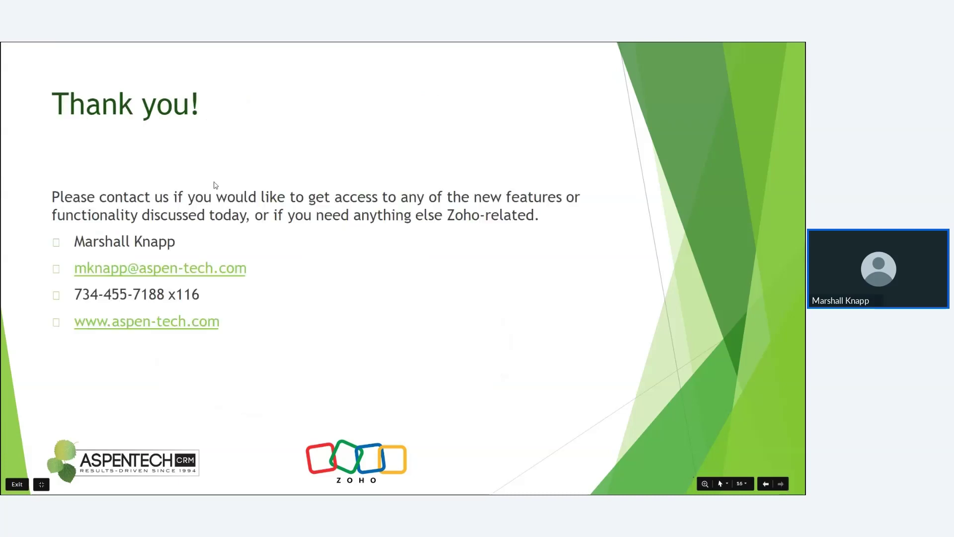
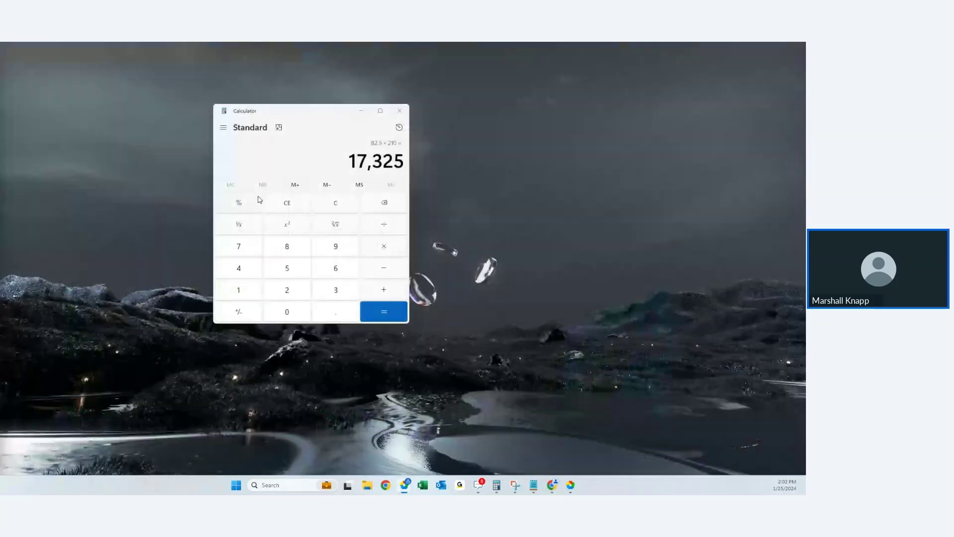
- Restore the Chrome window showing Zoho CRM's Data Model map from the taskbar
mouse_move(477, 485)
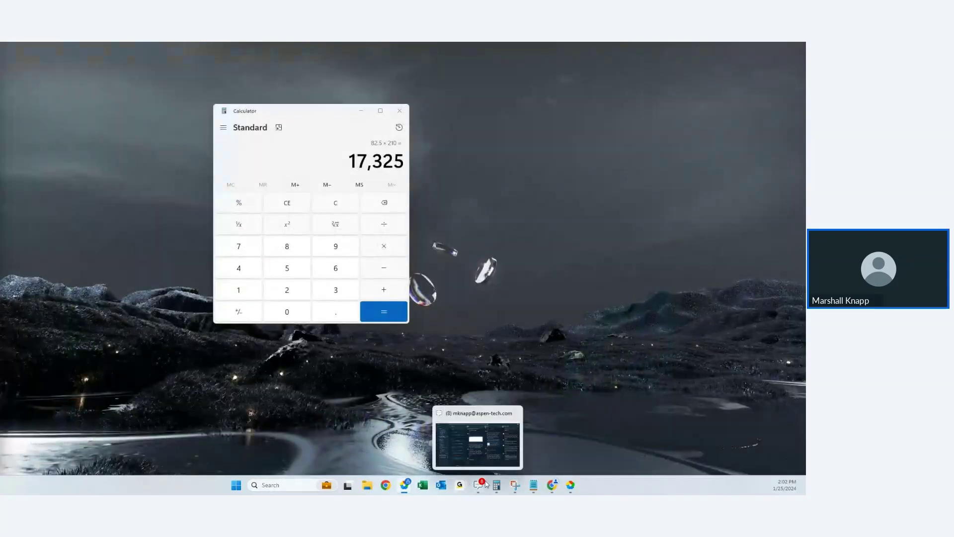
left_click(553, 490)
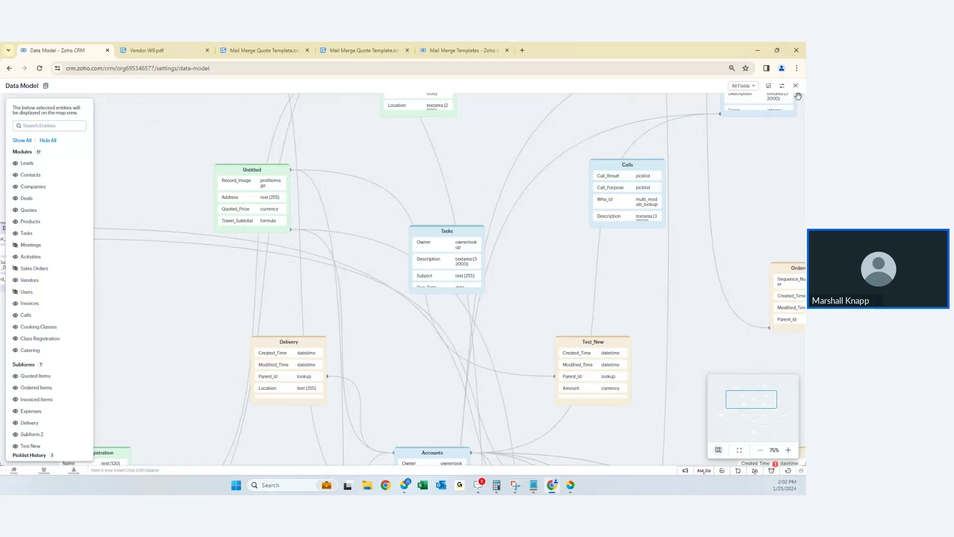
- Close the Data Model map and start editing the quote 'TRN Example for Guided Selling with MSPL Fields'
left_click(796, 86)
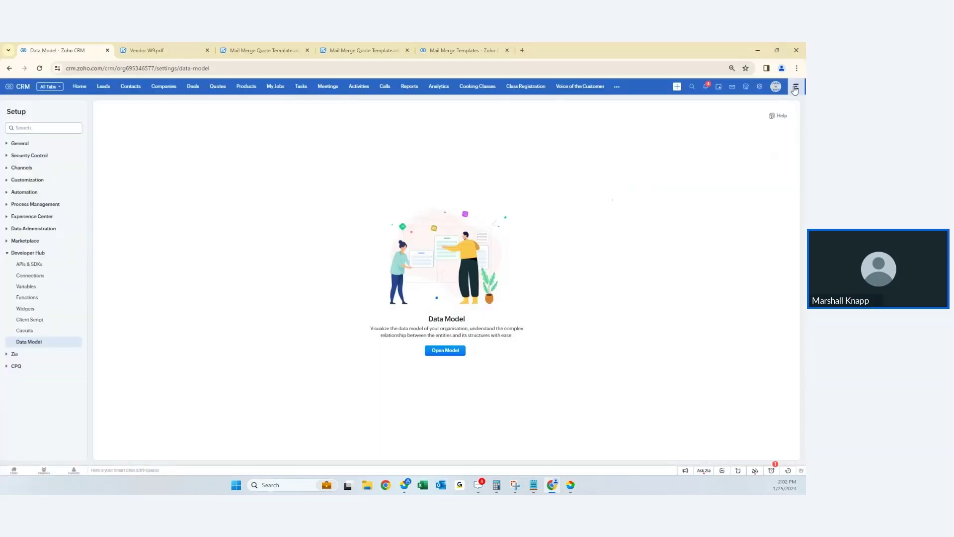
left_click(218, 87)
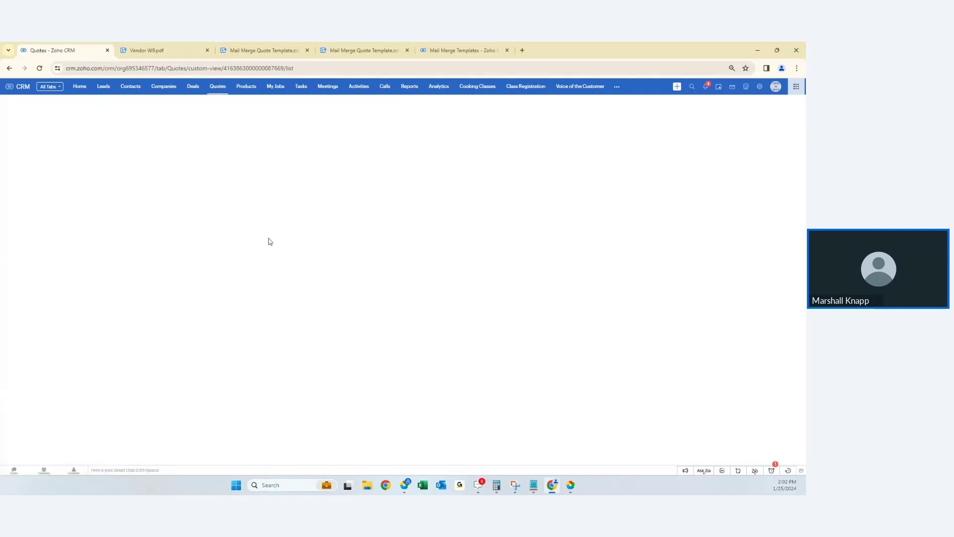
left_click(161, 166)
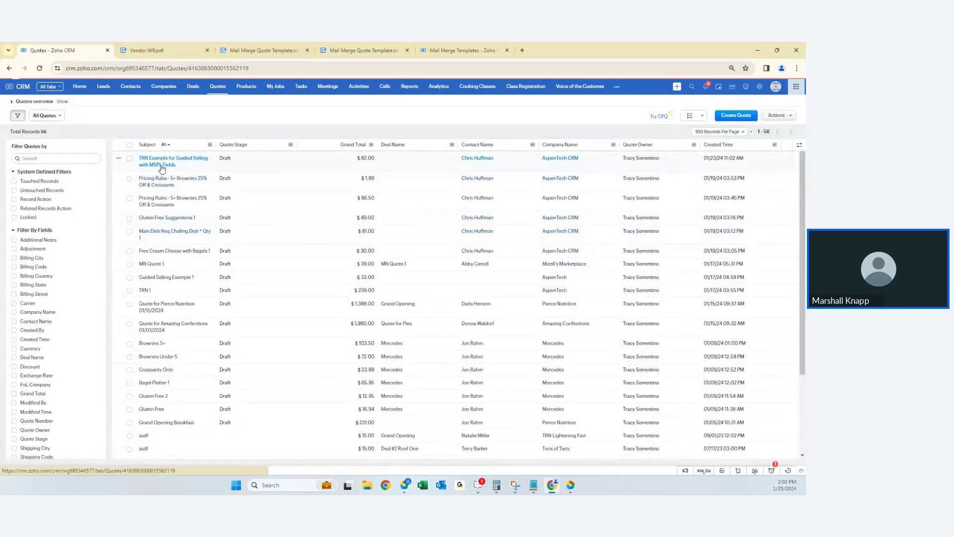
scroll(234, 330, "down", 5)
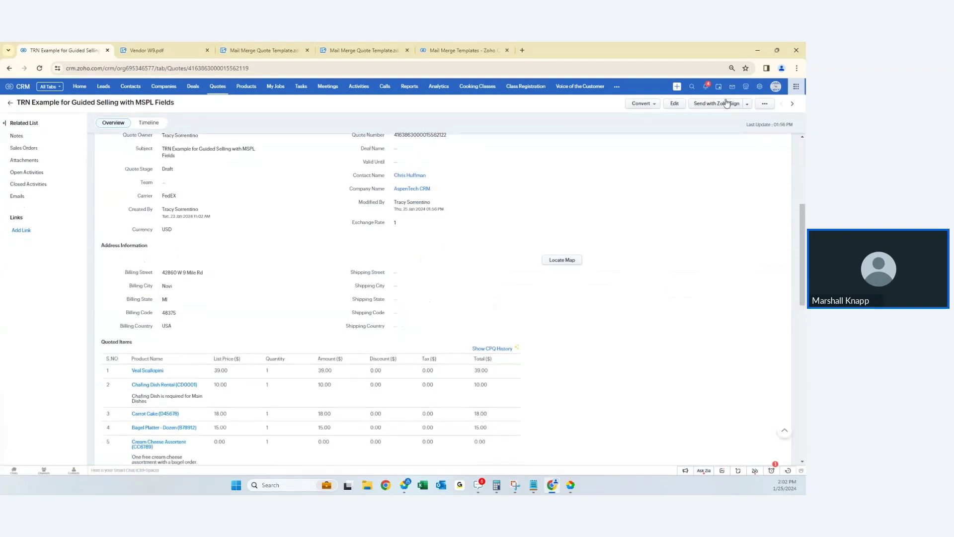
left_click(673, 104)
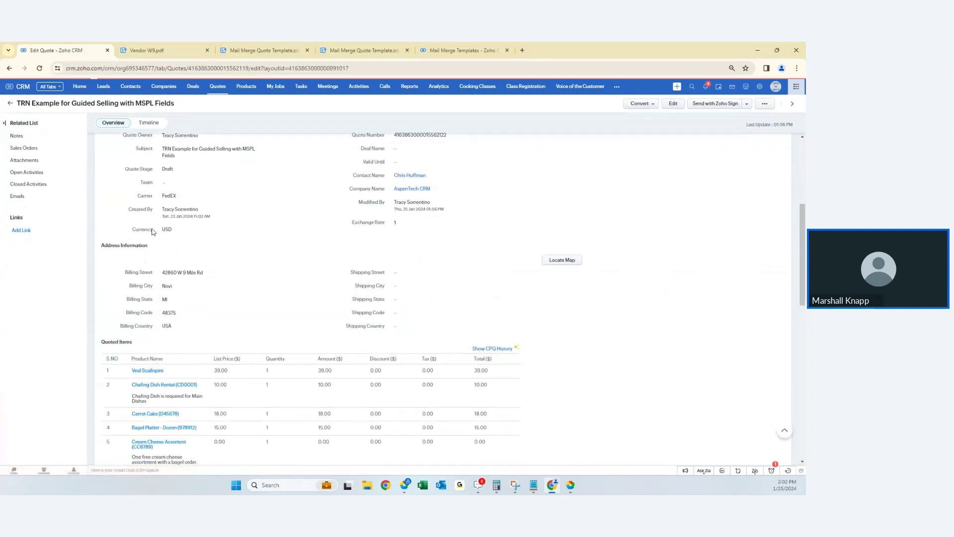
- Add a sixth quoted-item row and open a New Product form for it, then dismiss it
scroll(154, 232, "down", 4)
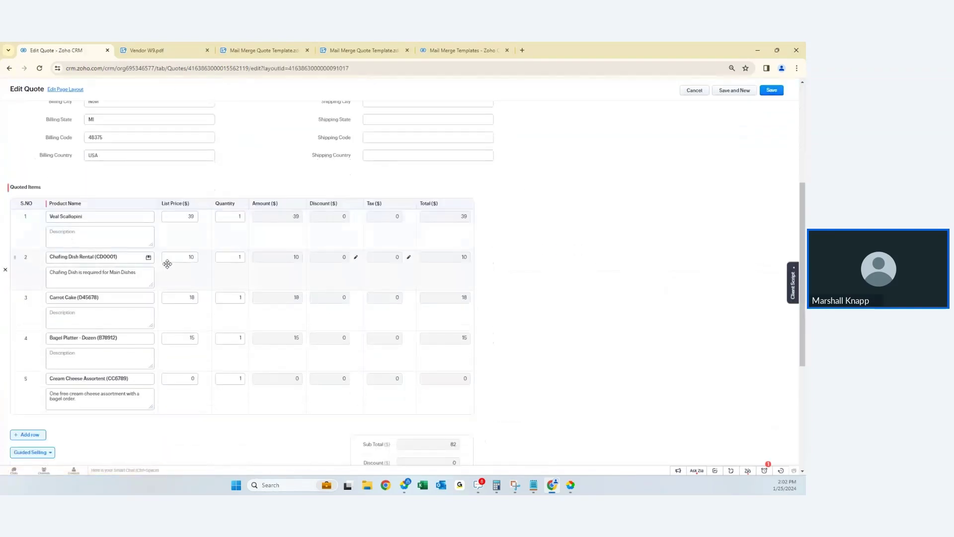
left_click(16, 439)
left_click(79, 405)
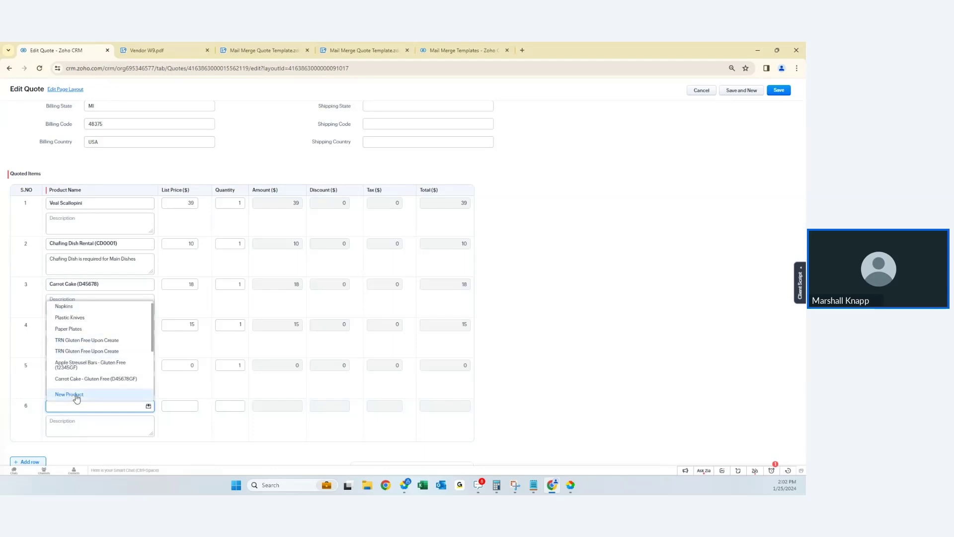
left_click(76, 394)
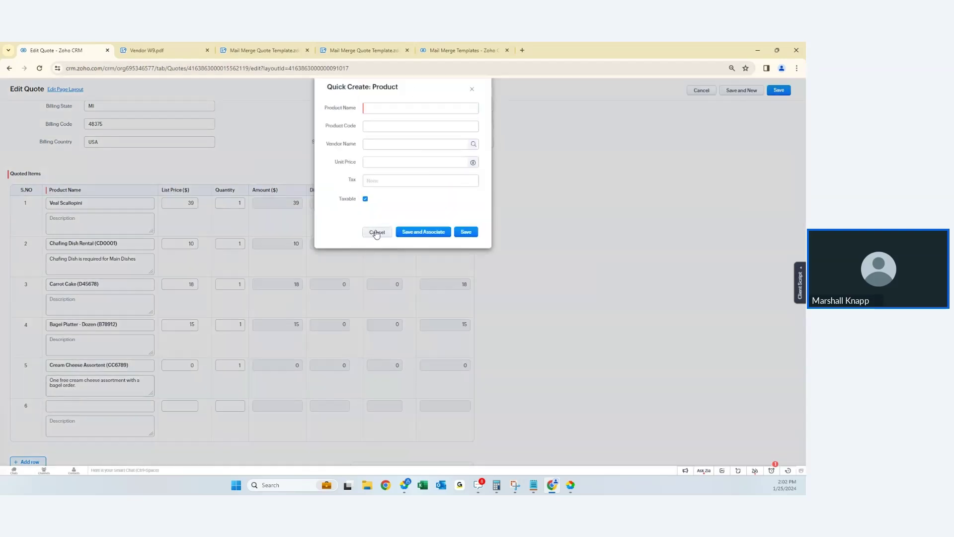
left_click(375, 232)
- Check list prices for Veal Scallopini (39), Carrot Cake (18) and Bagel Platter (15), then cancel the edit
mouse_move(59, 361)
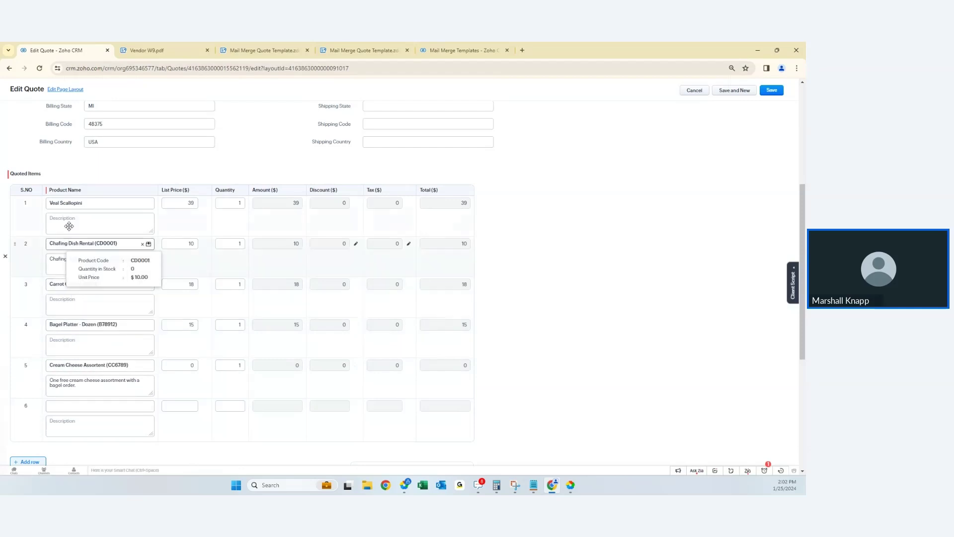
left_click(192, 202)
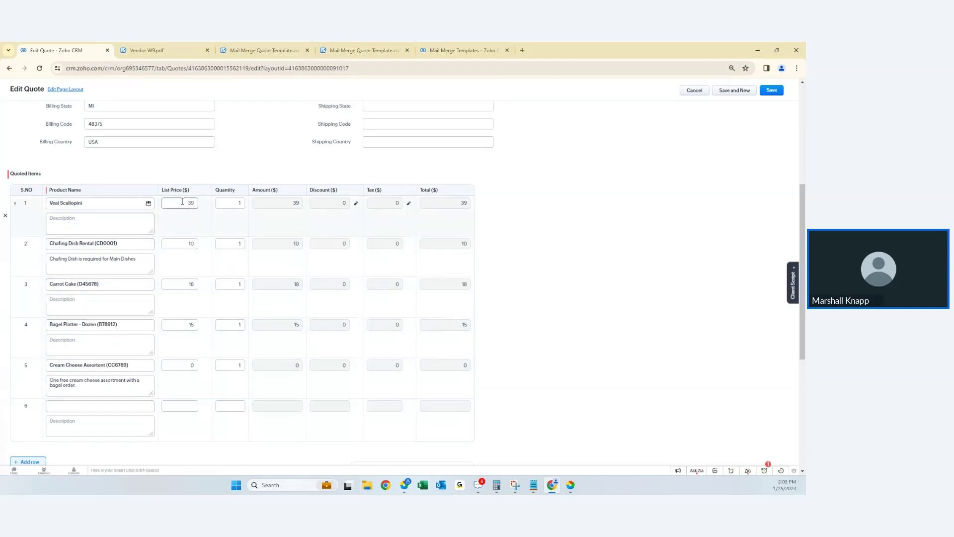
left_click(188, 284)
left_click(184, 324)
mouse_move(112, 245)
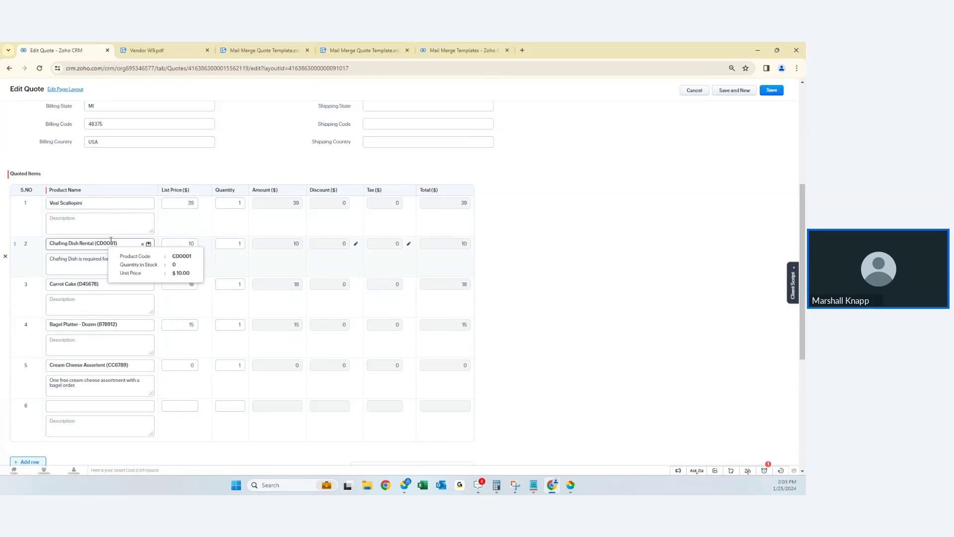
left_click(703, 92)
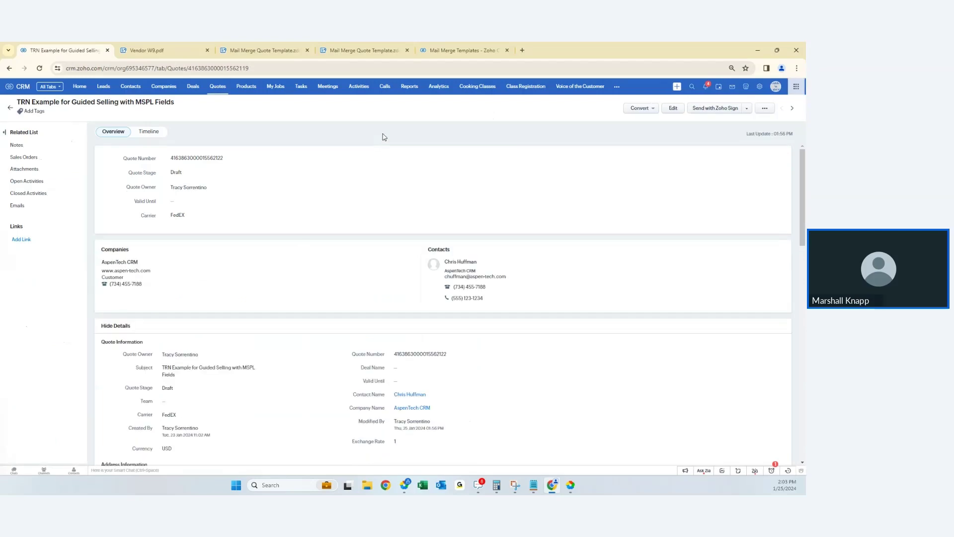
- Browse the Products list, then return to the All Quotes list of 56 draft quotes
left_click(248, 87)
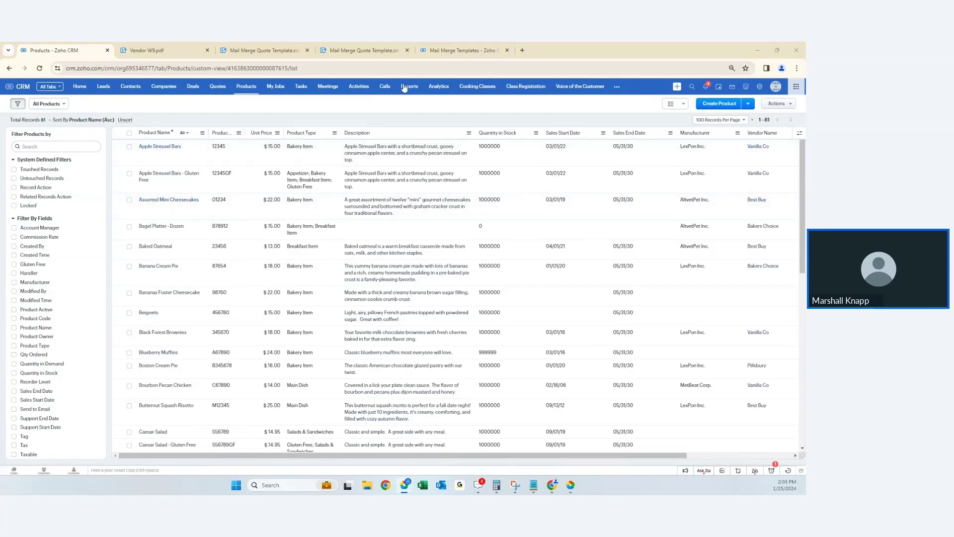
left_click(218, 87)
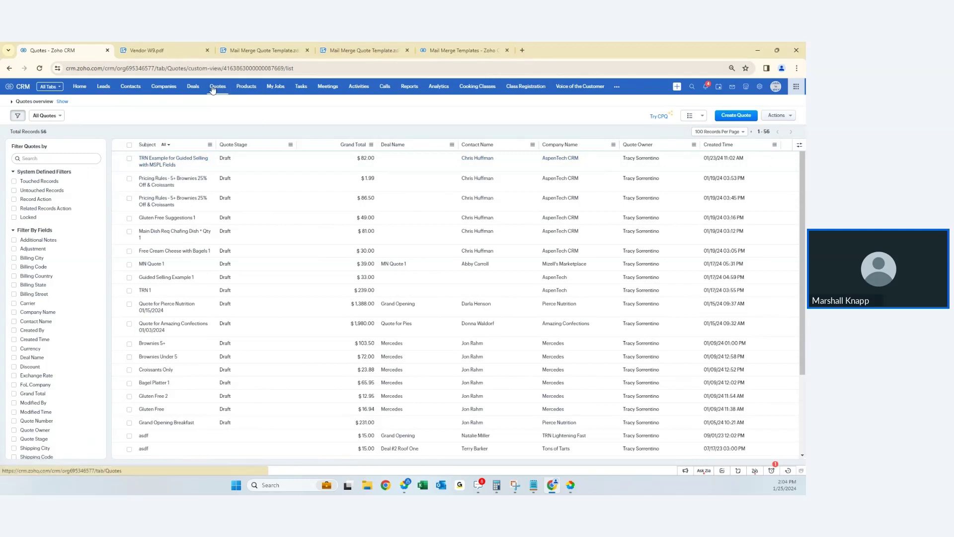
- Reopen the TRN Example for Guided Selling quote, scroll its details, then go to Setup
left_click(149, 159)
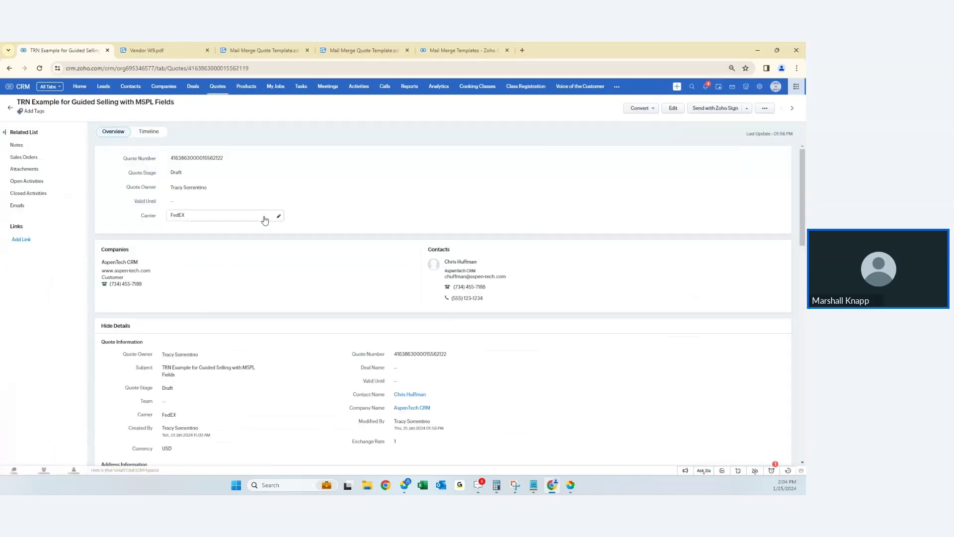
scroll(265, 220, "down", 2)
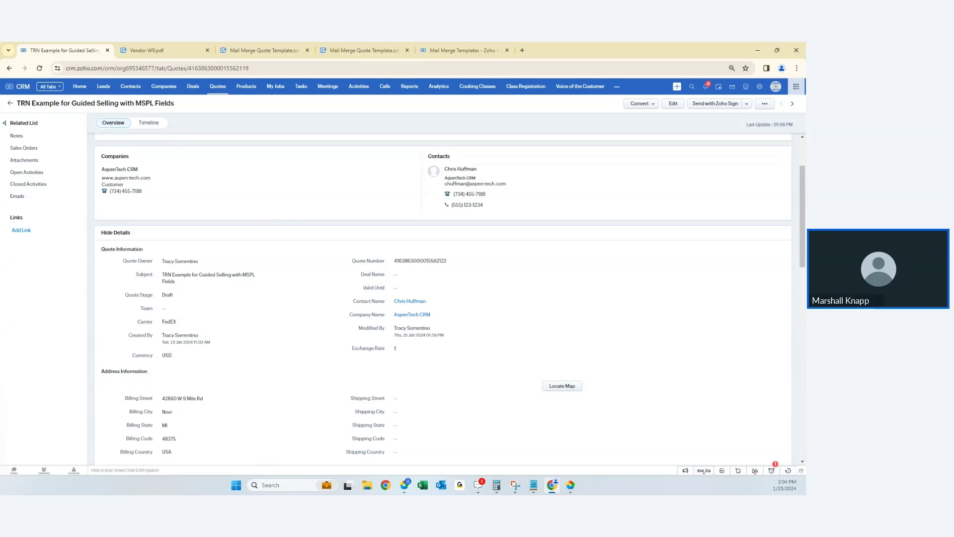
left_click(759, 88)
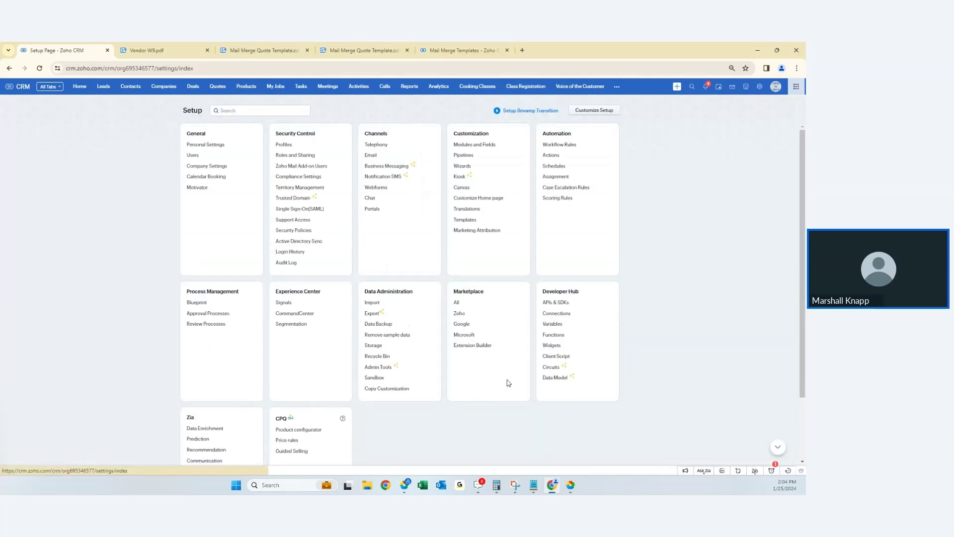
- Open the Data Model map, launch the Companies layout settings in a new tab, and return to the map
left_click(555, 377)
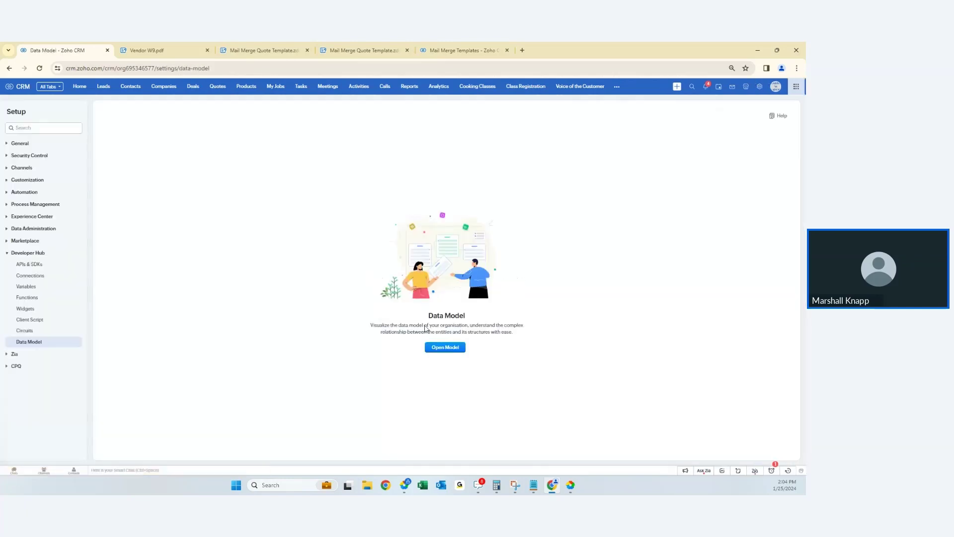
left_click(442, 348)
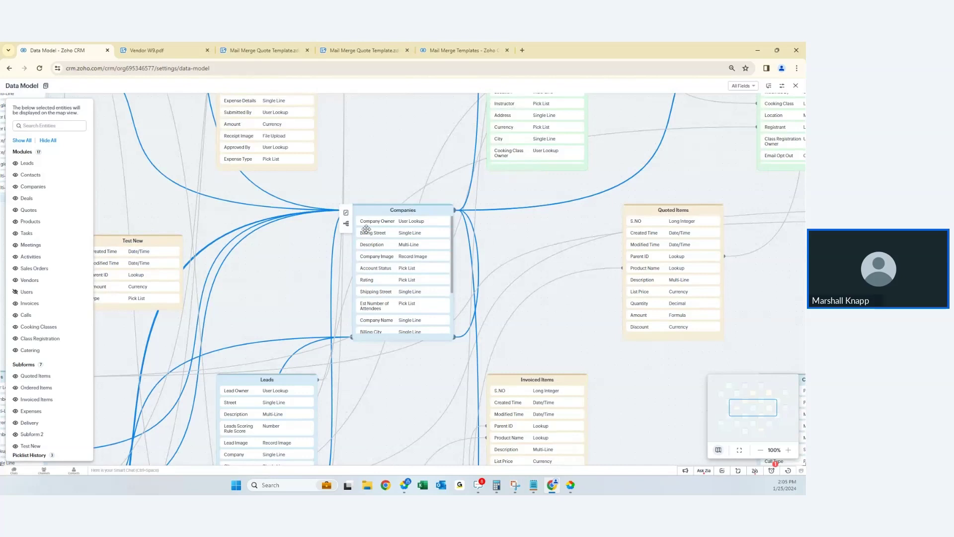
left_click(344, 213)
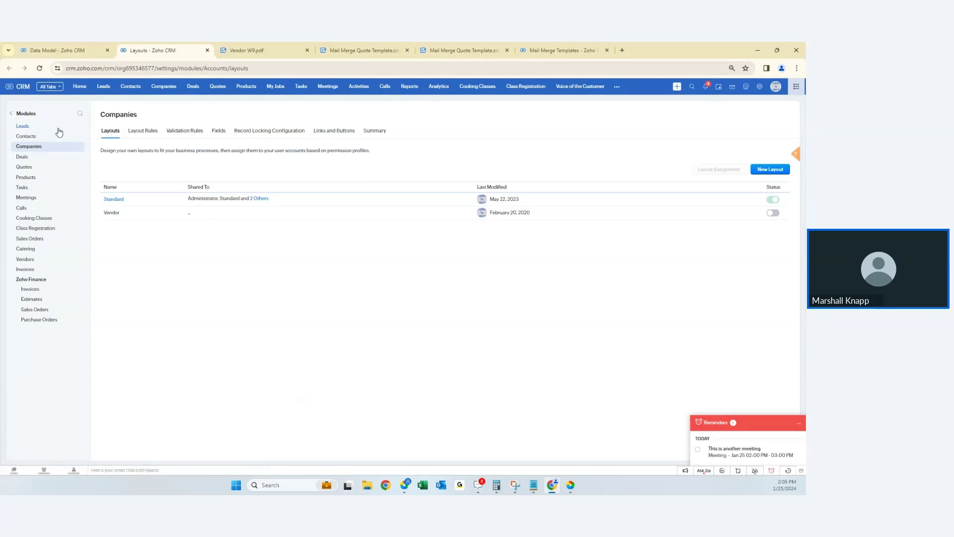
left_click(46, 51)
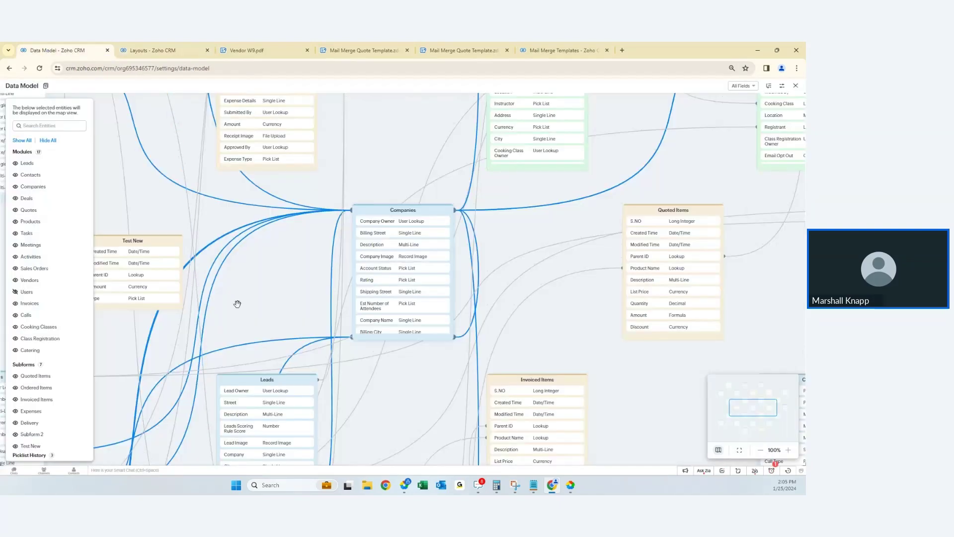